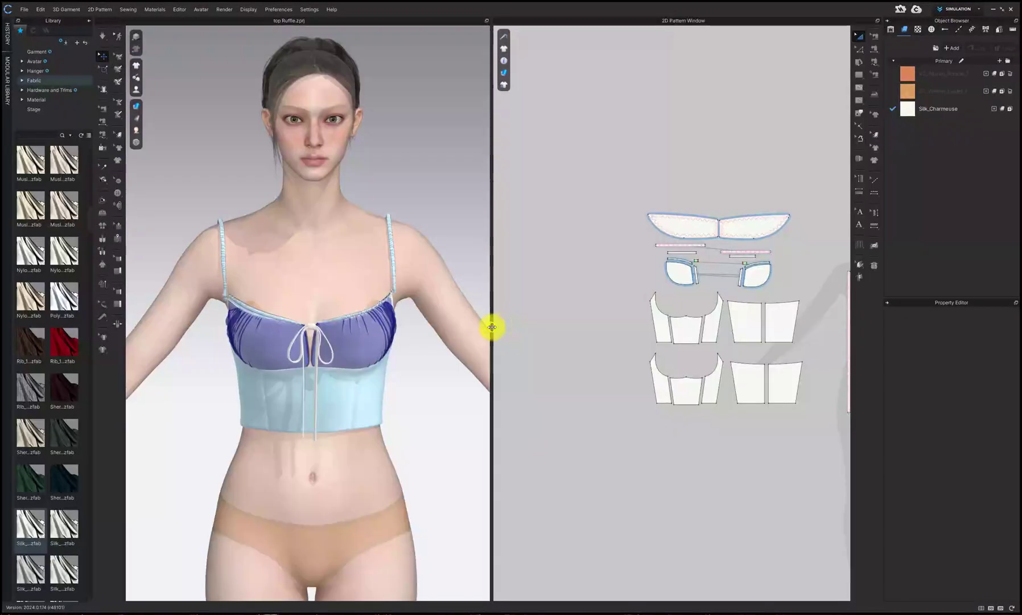
left_click_drag(491, 327, 535, 327)
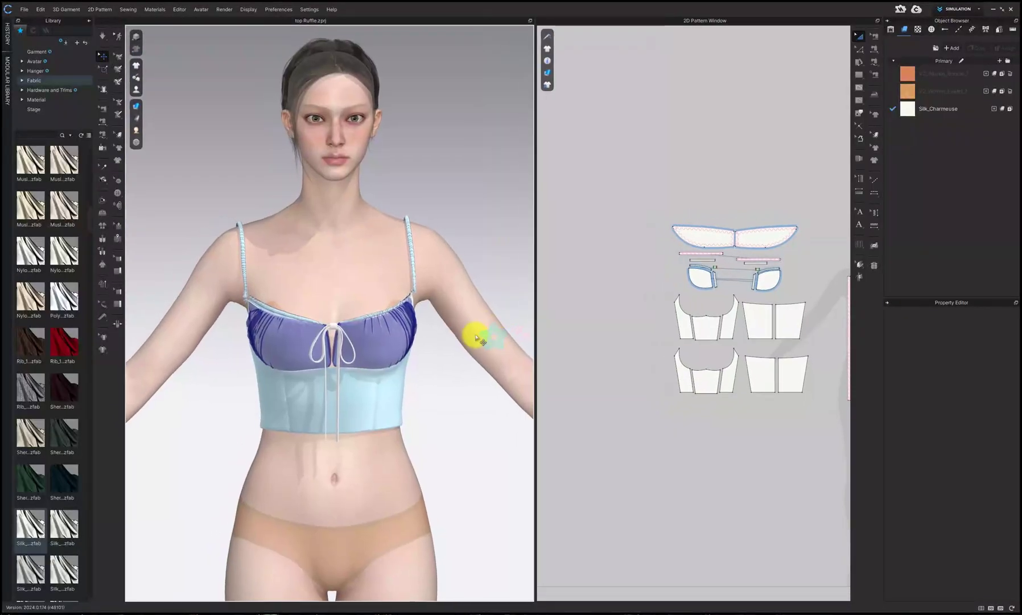
scroll(494, 339, "up", 3)
right_click_drag(453, 377, 458, 370)
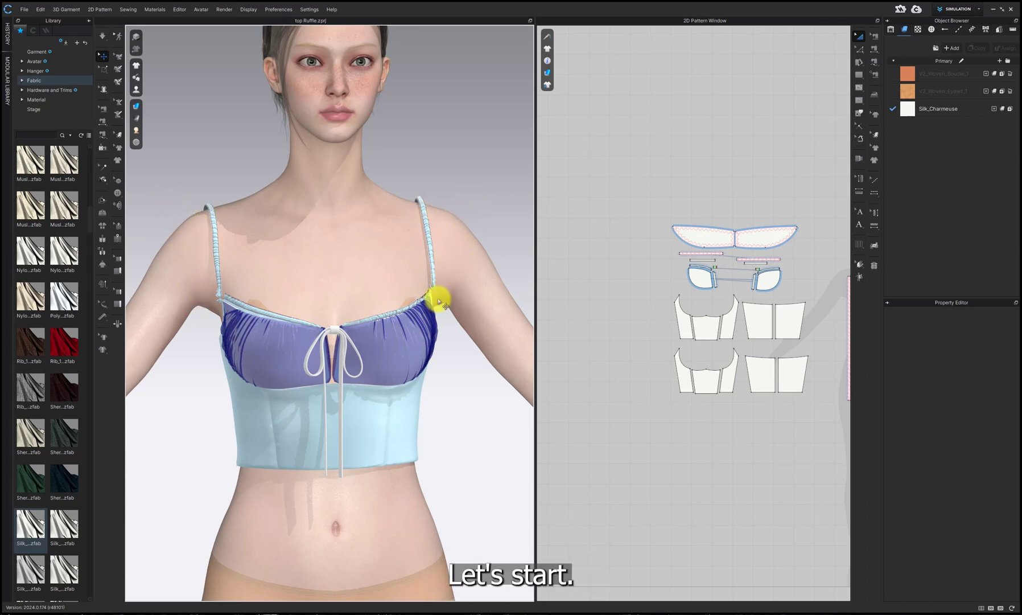
scroll(433, 310, "down", 2)
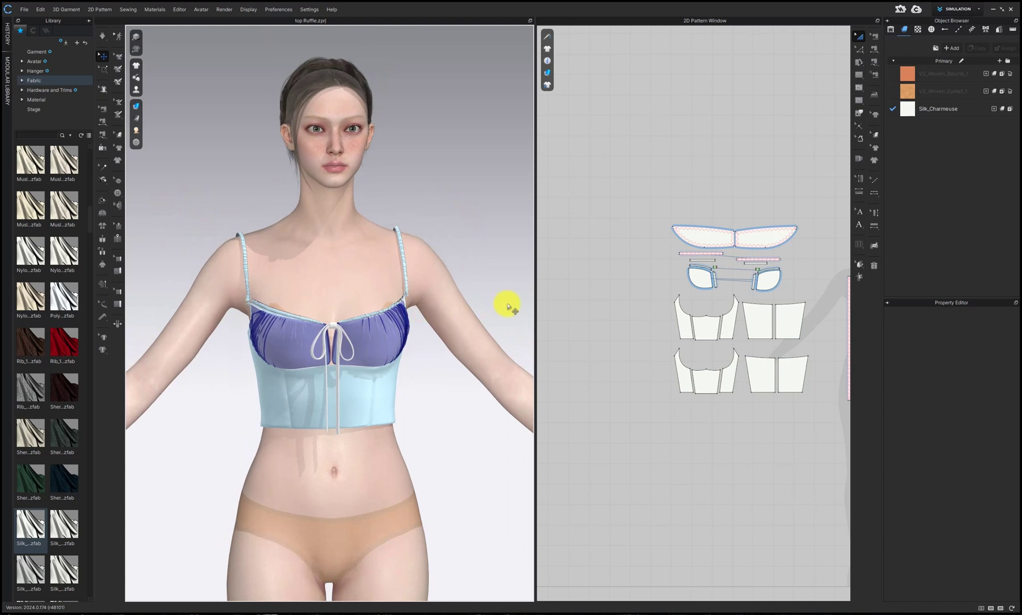
Check the 2D line length of the upper edge of the narrow neckline band pattern above the cup pieces.
left_click_drag(533, 324, 473, 319)
scroll(692, 224, "up", 5)
middle_click_drag(655, 272, 661, 231)
left_click(638, 226)
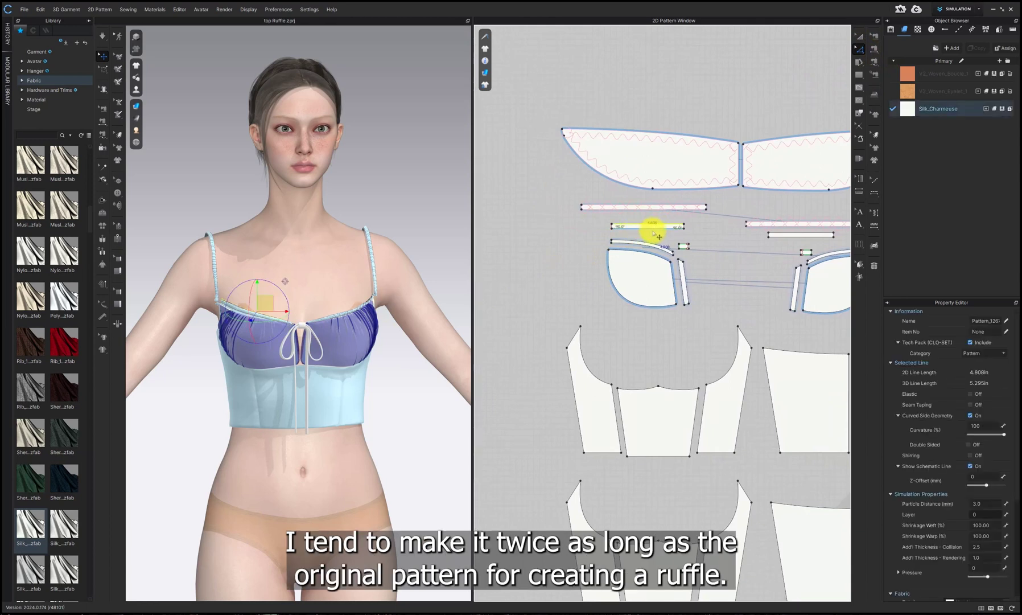
mouse_move(608, 612)
Multiply the 4.8 inch band length by 2 in Calculator, then return to the 2D pattern layout.
left_click(608, 569)
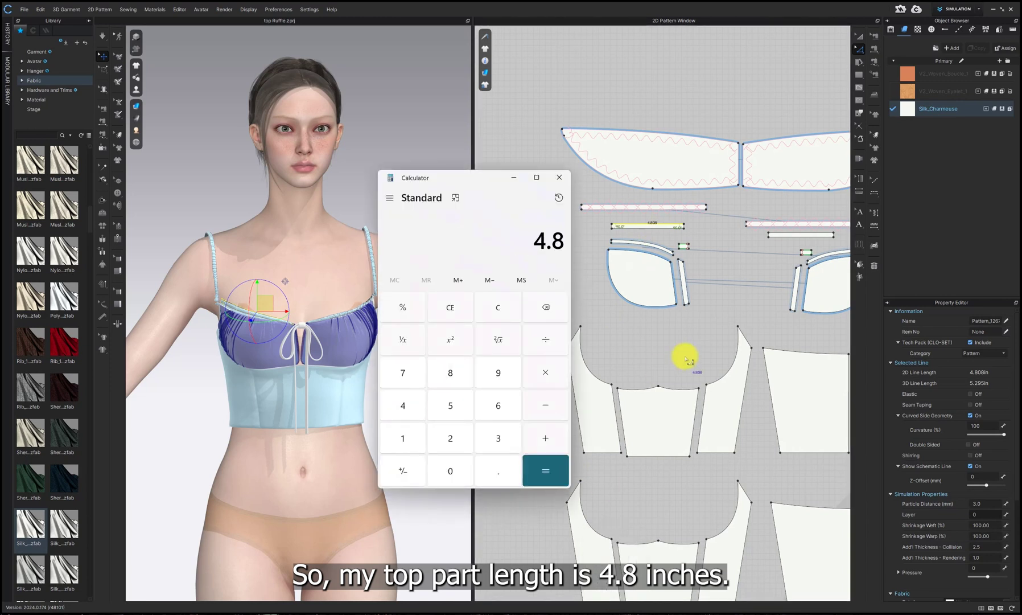
left_click(545, 372)
left_click(450, 438)
left_click(545, 470)
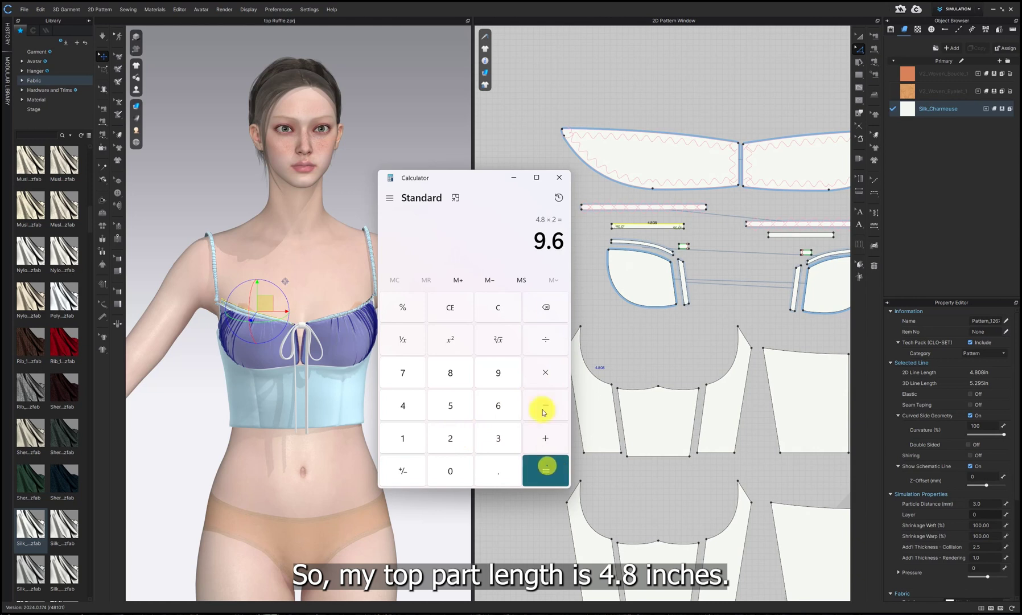
left_click(586, 273)
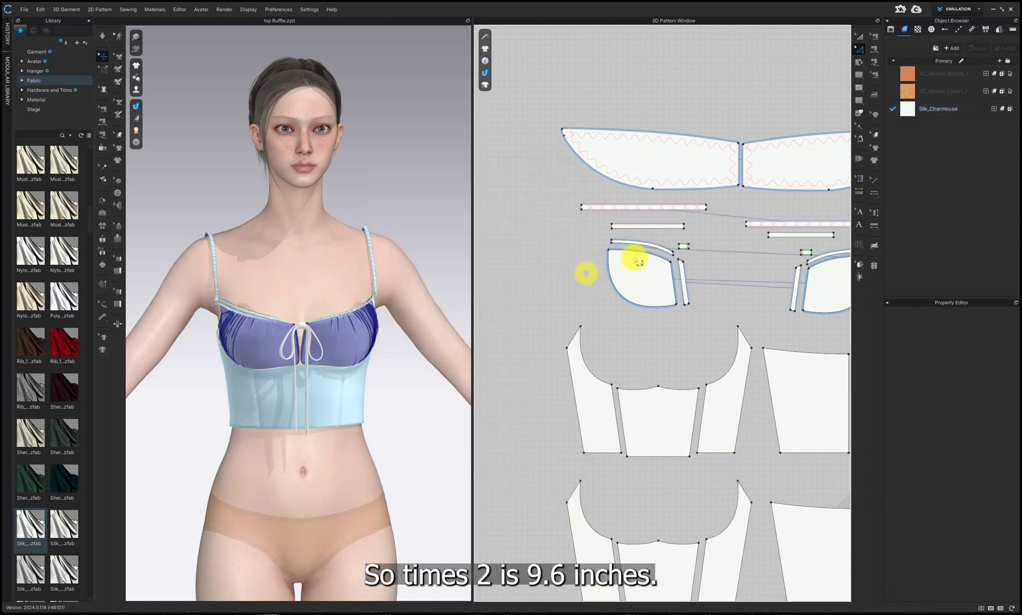
Create a rectangle pattern 10 inches wide and 0.7 inches high above the existing pattern pieces.
left_click(861, 76)
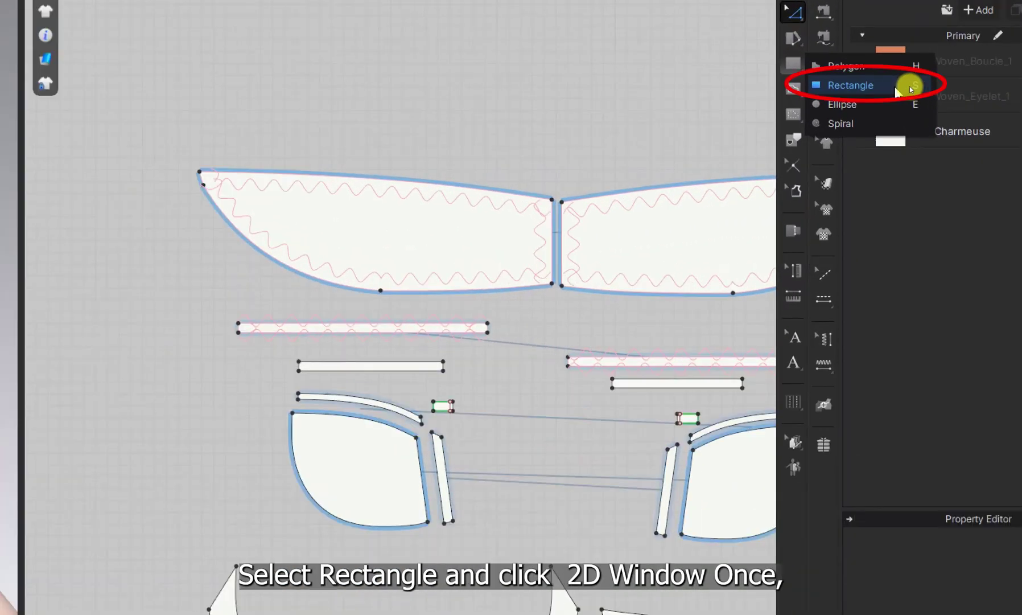
left_click(910, 86)
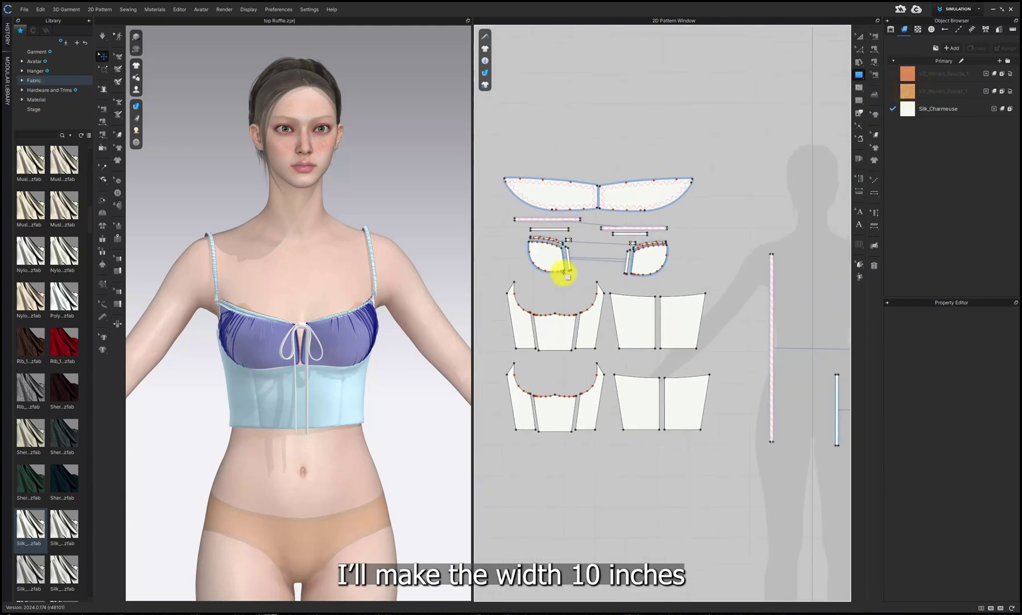
left_click(536, 135)
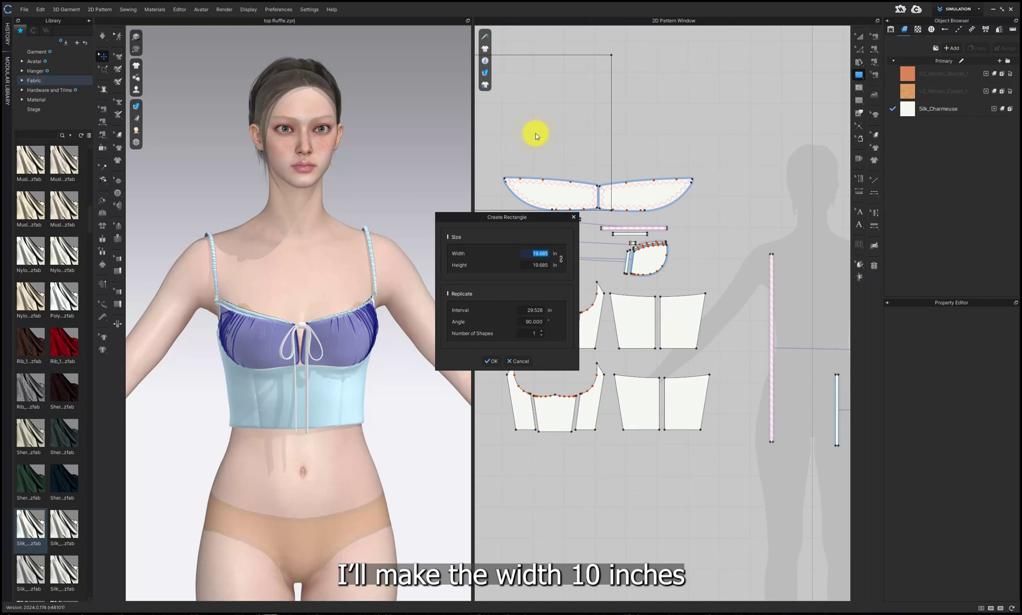
type("10")
key("Tab")
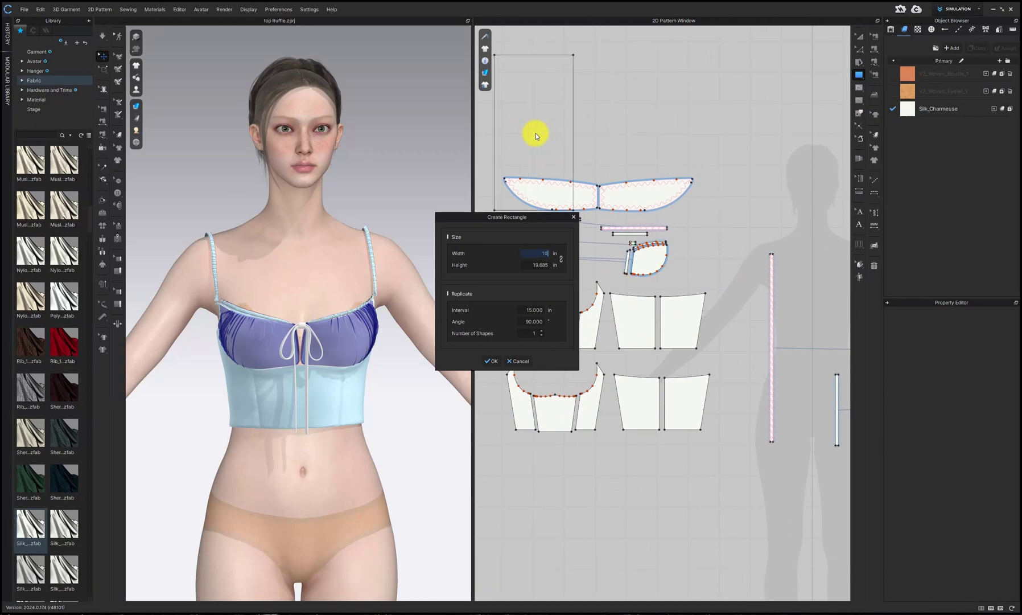
type("0.7")
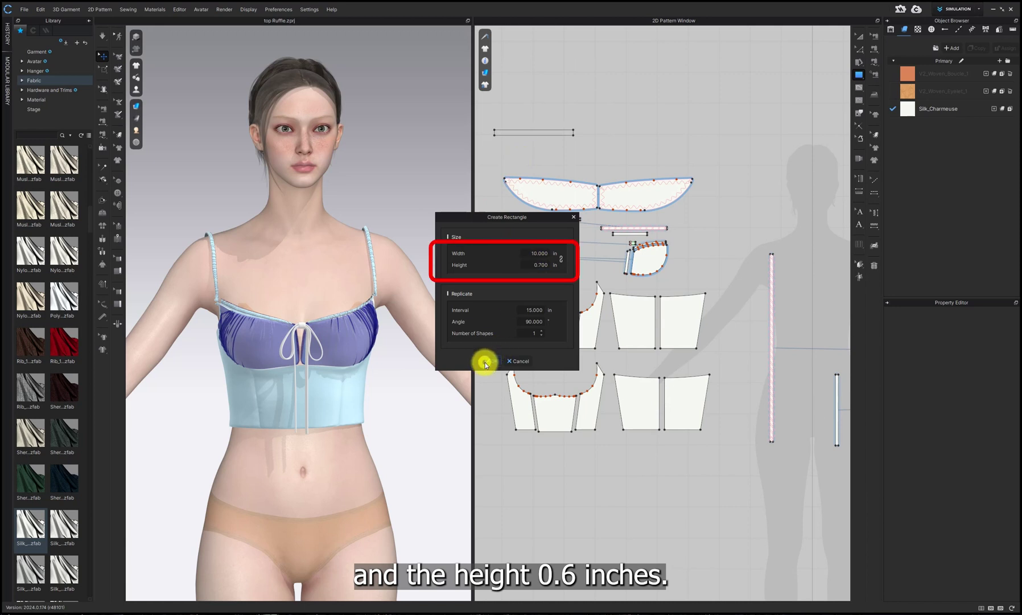
left_click(485, 363)
Move the new rectangular strip in 3D to beside the avatar's head.
left_click(858, 37)
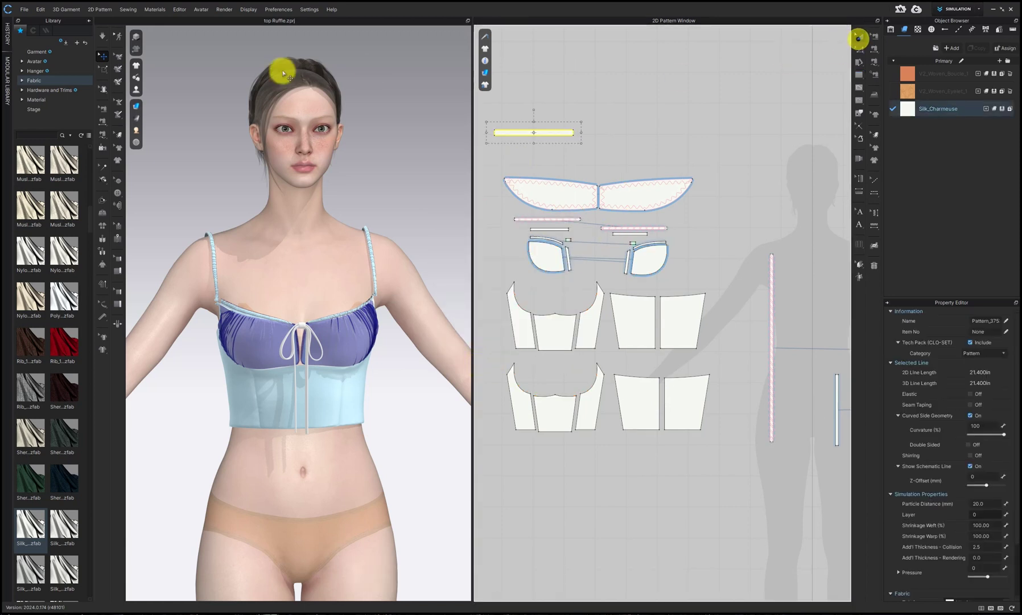
scroll(259, 199, "down", 8)
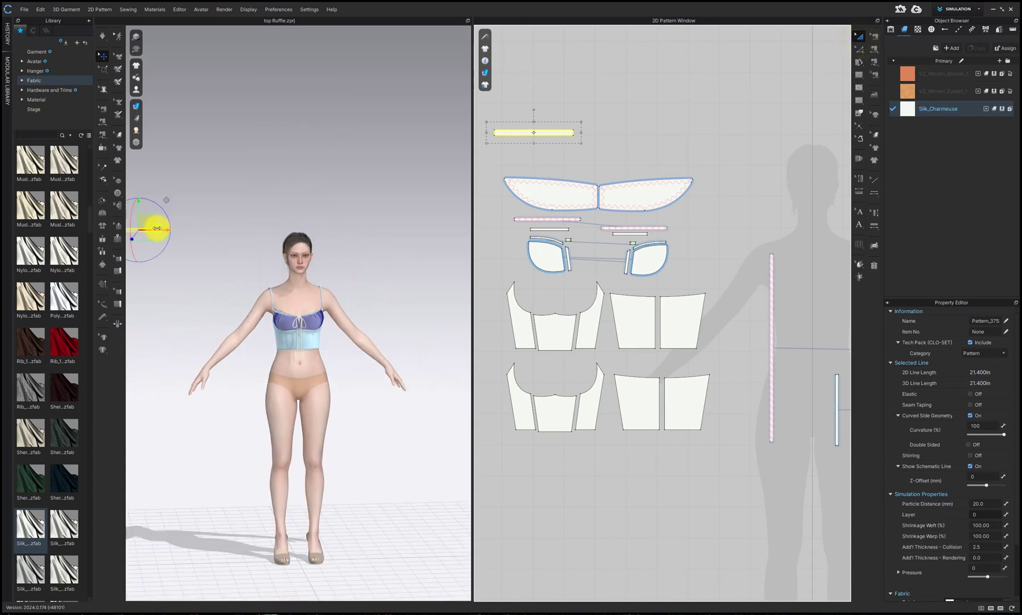
right_click_drag(201, 243, 176, 242)
left_click_drag(159, 230, 301, 281)
right_click_drag(312, 276, 340, 271)
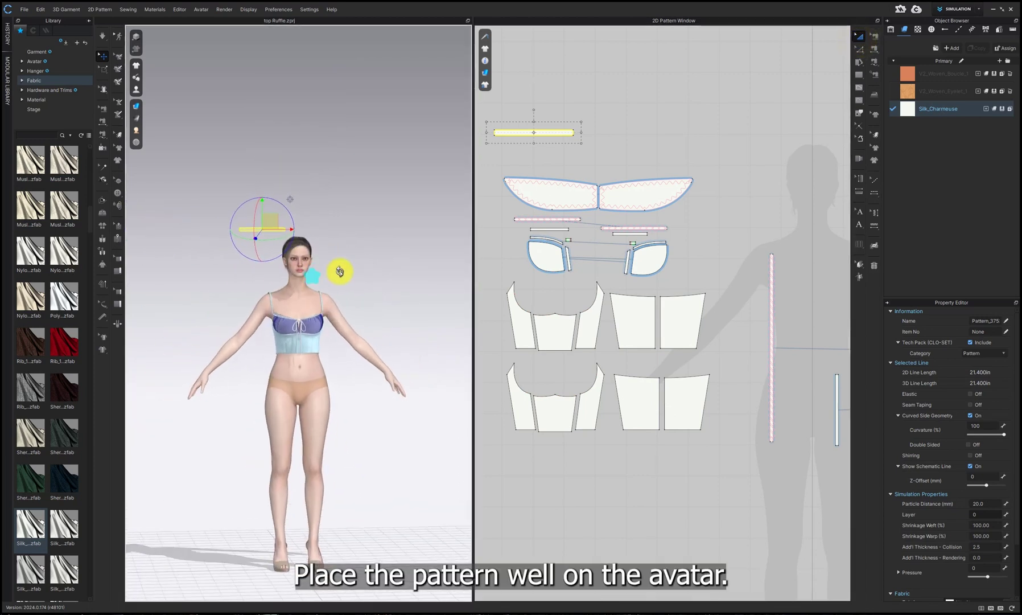
Show the avatar's arrangement points and place the rectangular strip on the front of the upper chest.
left_click(136, 89)
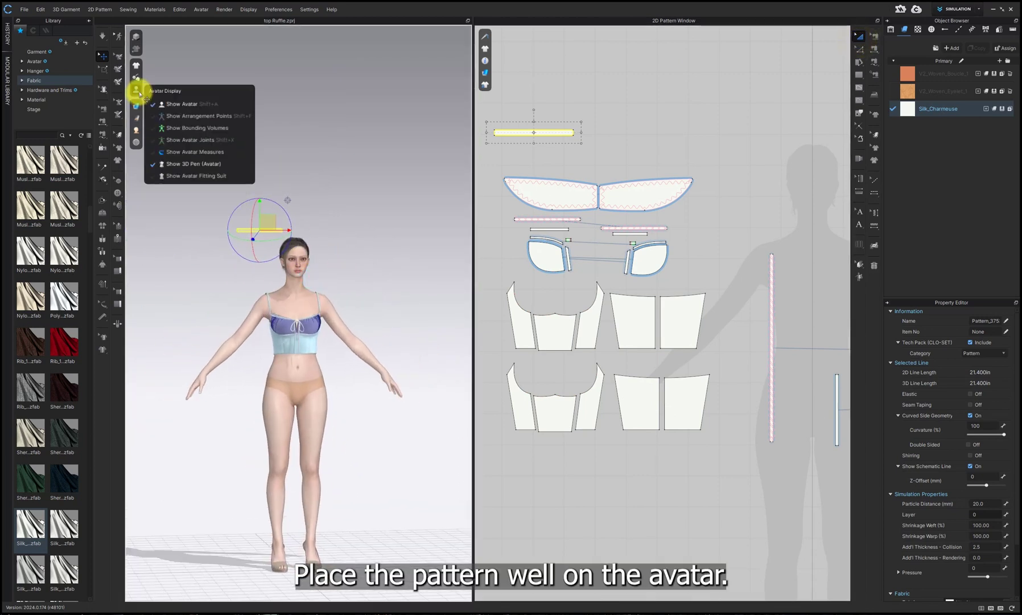
left_click(203, 116)
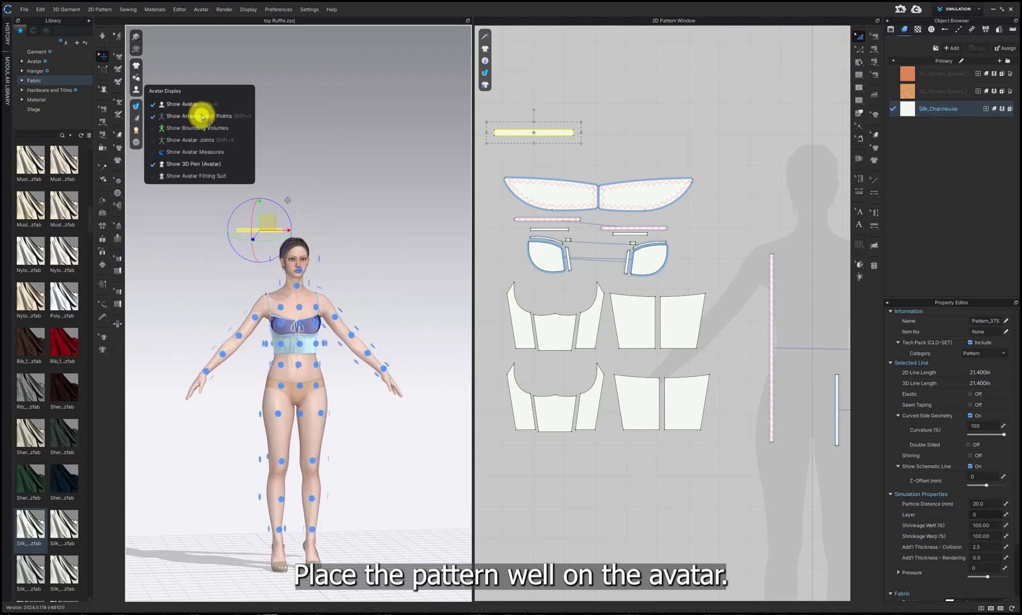
left_click(288, 311)
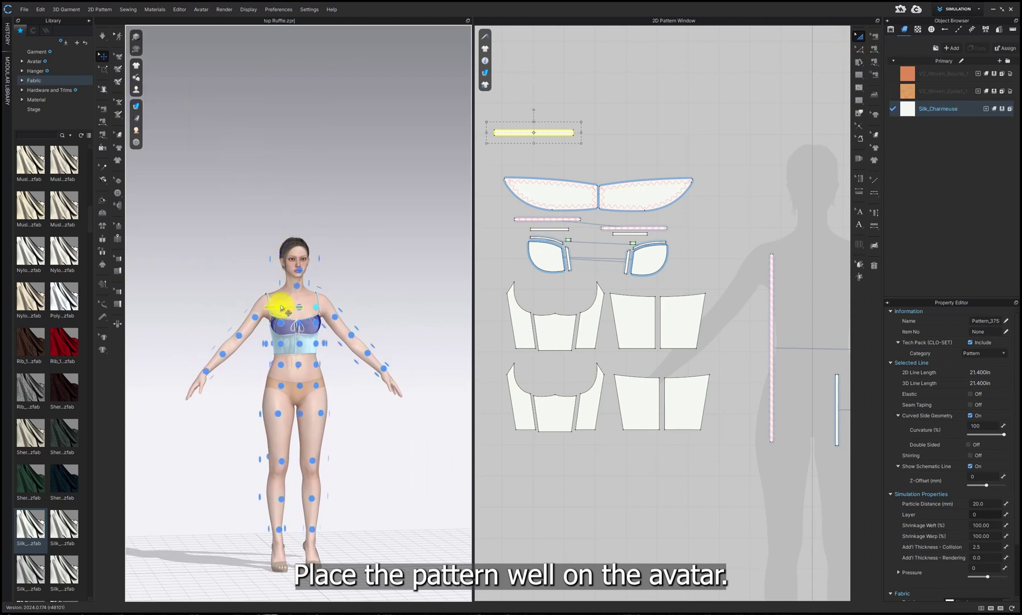
scroll(296, 316, "up", 5)
right_click_drag(302, 322, 393, 303)
left_click(422, 300)
scroll(419, 296, "up", 3)
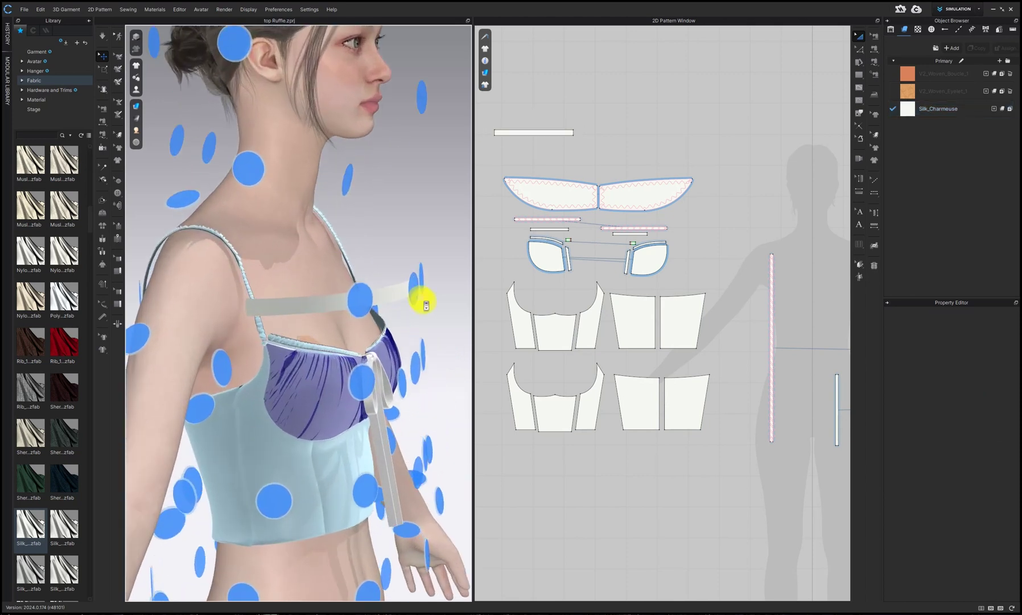
Hide the avatar's arrangement points and select the rectangular strip on the chest.
mouse_move(137, 91)
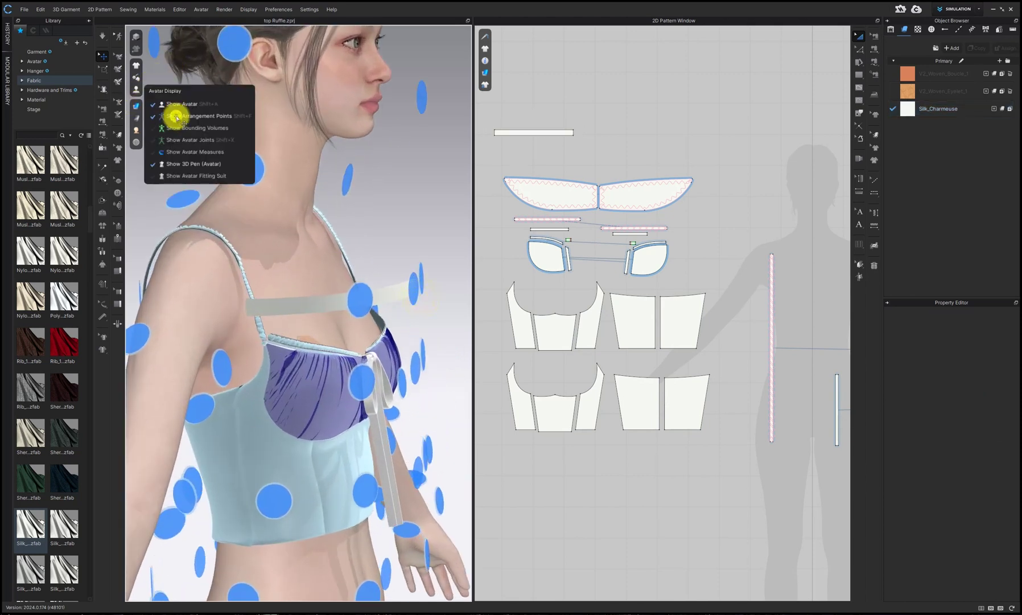
left_click(177, 116)
left_click(342, 312)
right_click_drag(342, 312, 349, 343)
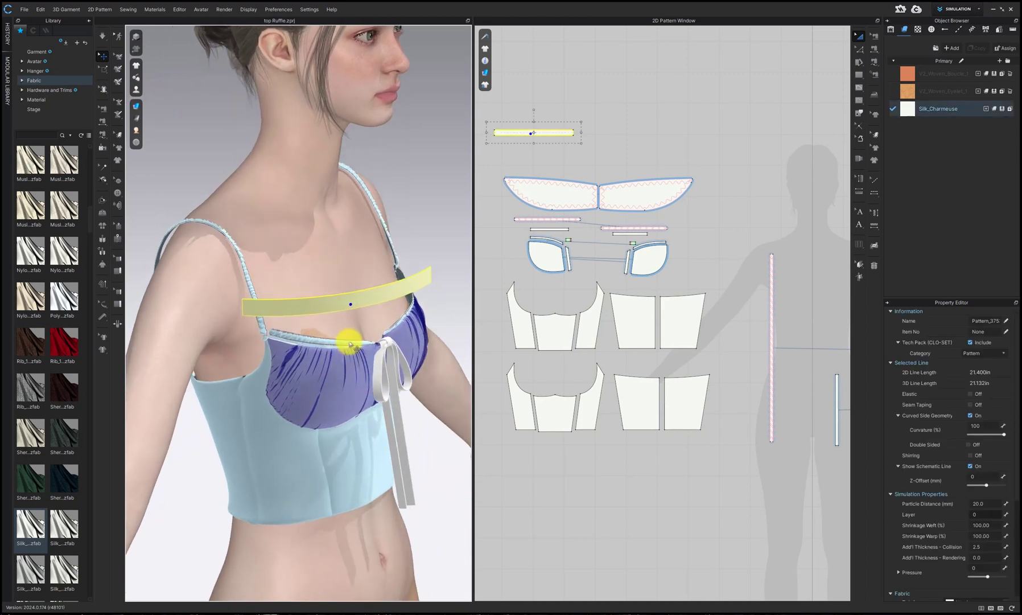
Sew the rectangle's lower edge to the neckline band above the wearer's right cup using Segment Sewing.
left_click(599, 148)
middle_click_drag(598, 148, 621, 128)
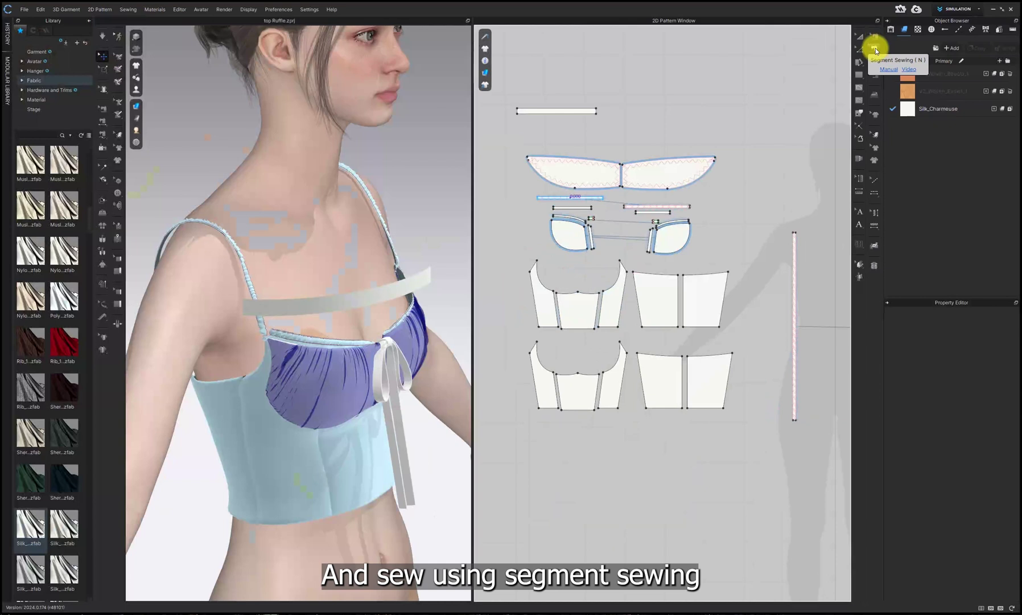
left_click(873, 81)
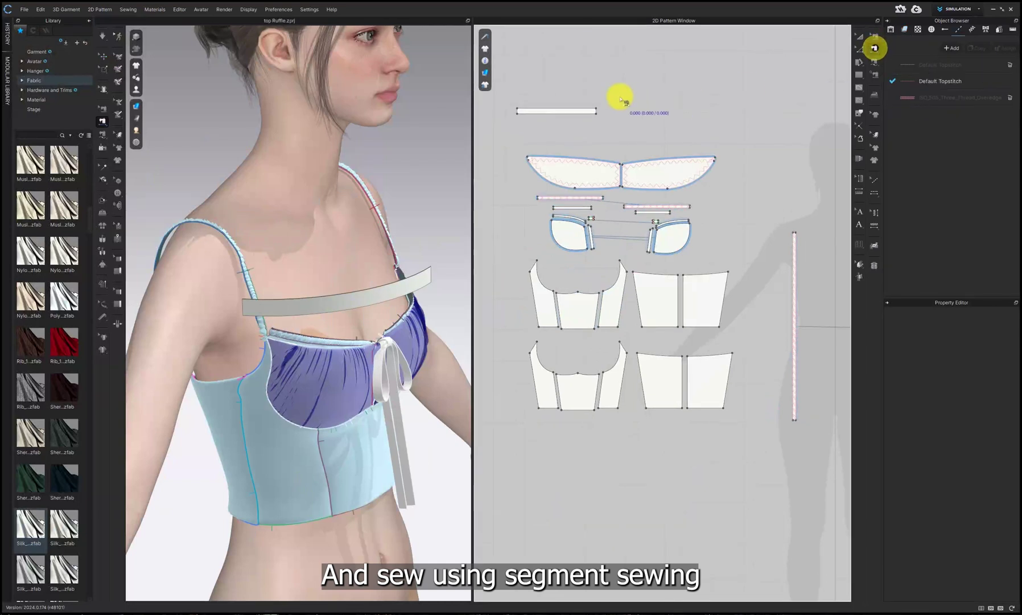
left_click(580, 114)
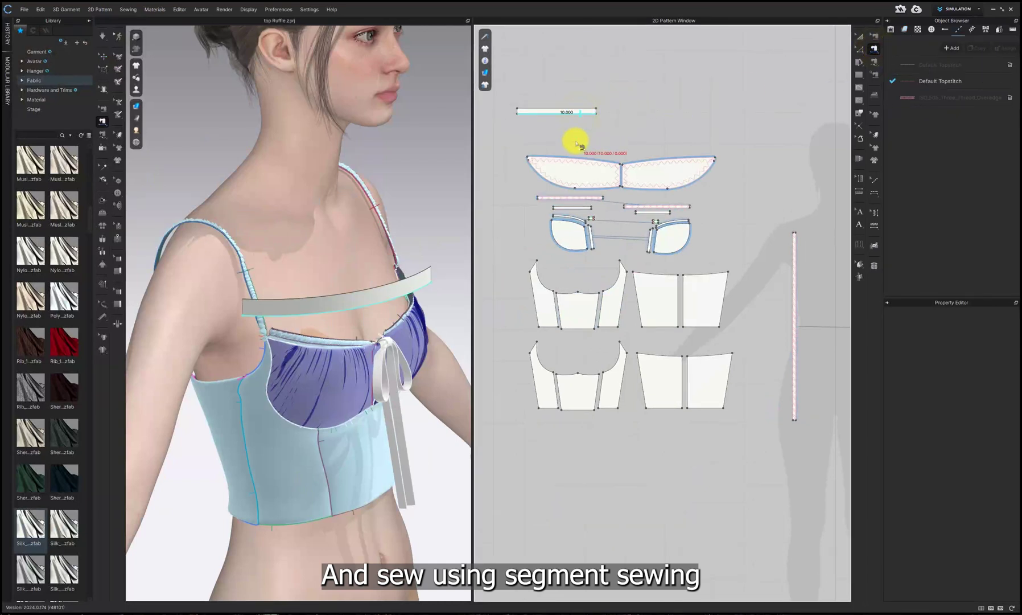
left_click(594, 201)
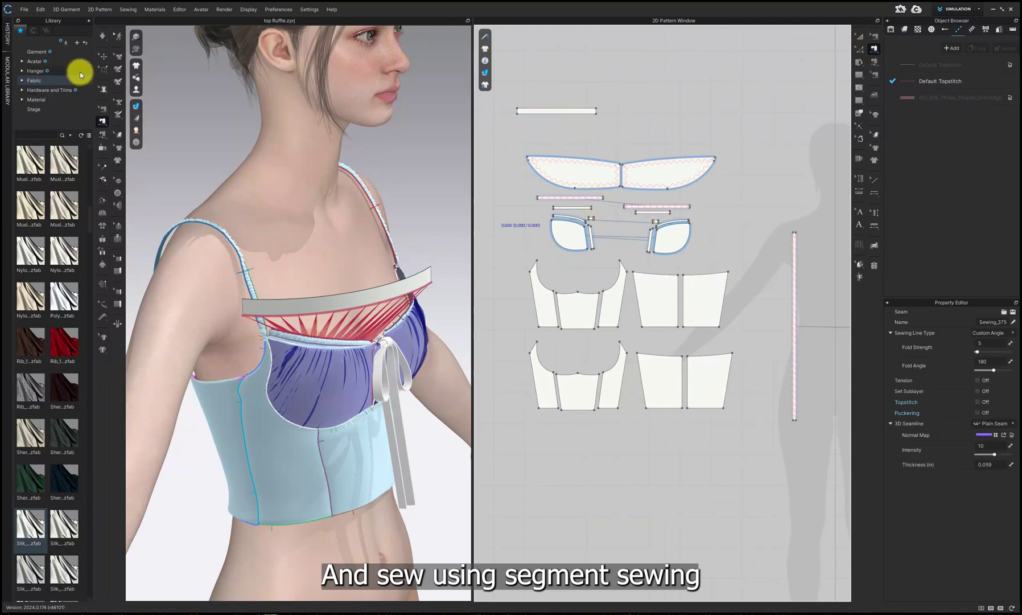
Run the simulation to gather the sewn strip into a ruffle along the neckline, and stop it.
left_click(105, 39)
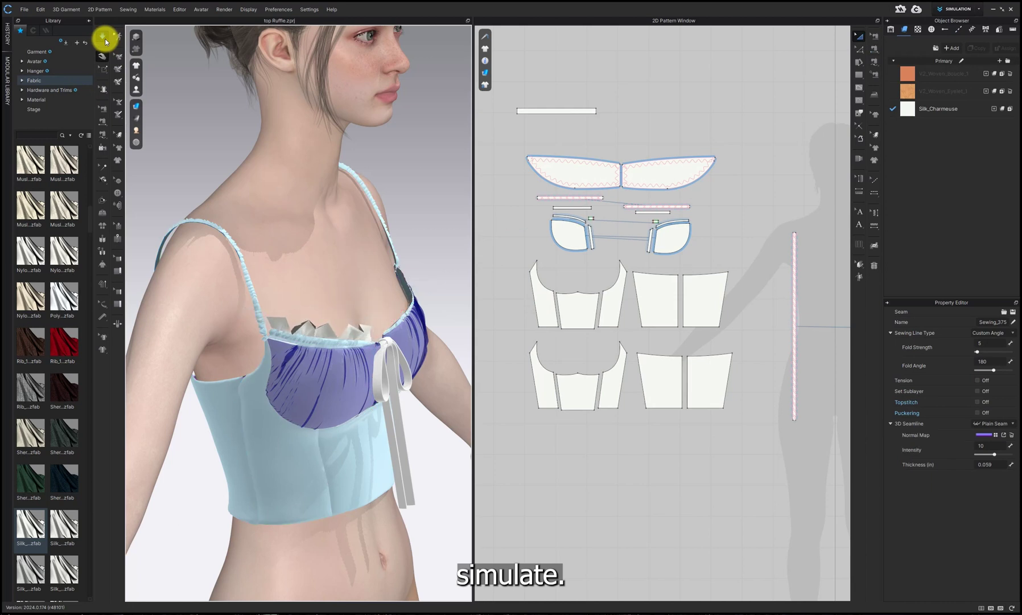
left_click(104, 39)
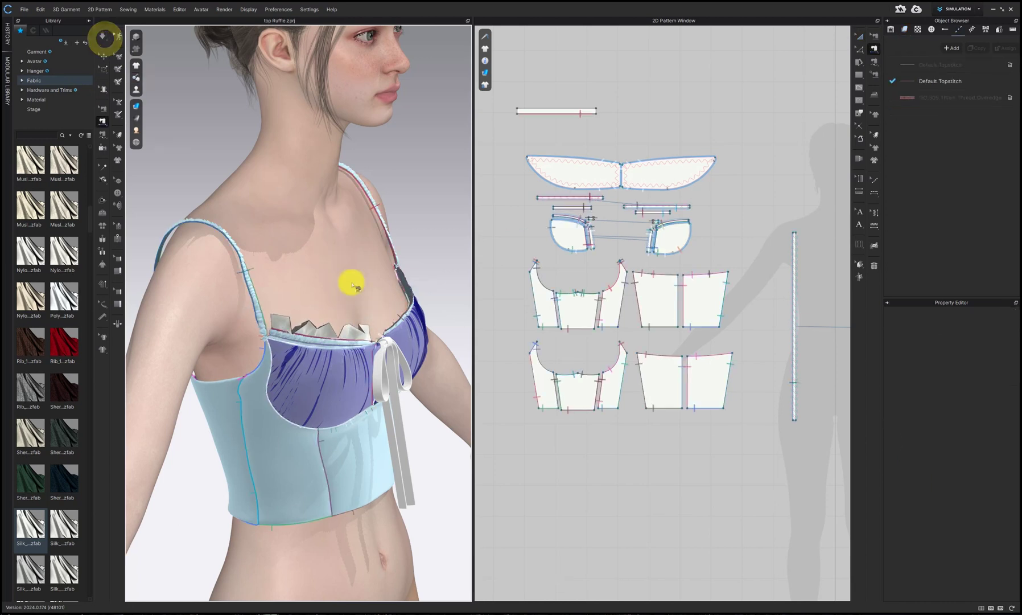
scroll(342, 279, "up", 5)
scroll(346, 300, "down", 5)
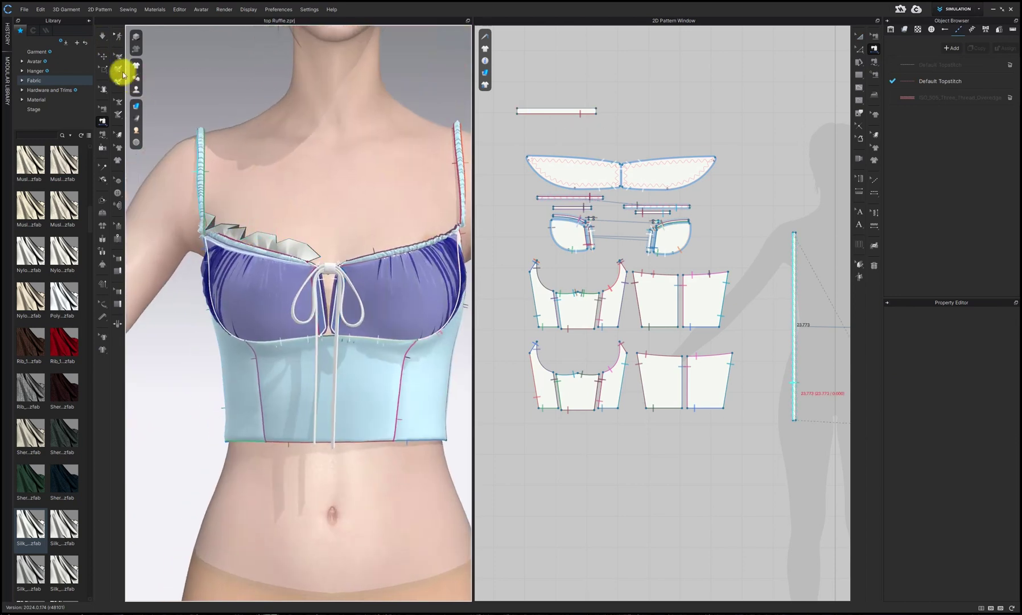
Clone the ruffle strip as a Symmetric Pattern (with Sewing) and place the copy level with the original in 2D.
left_click(103, 55)
left_click(267, 230)
left_click(659, 126)
left_click(570, 108)
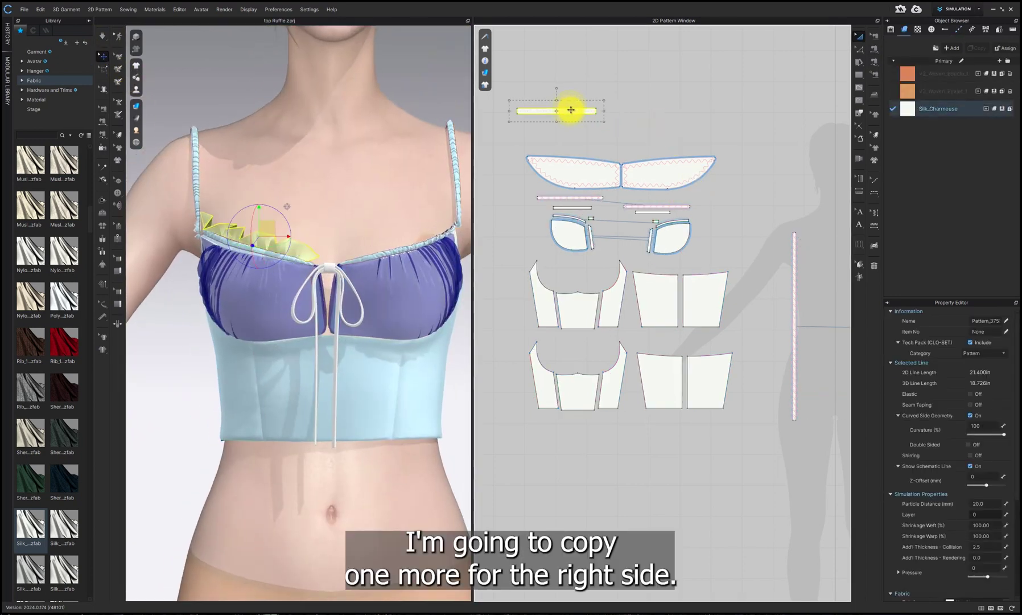
right_click(571, 109)
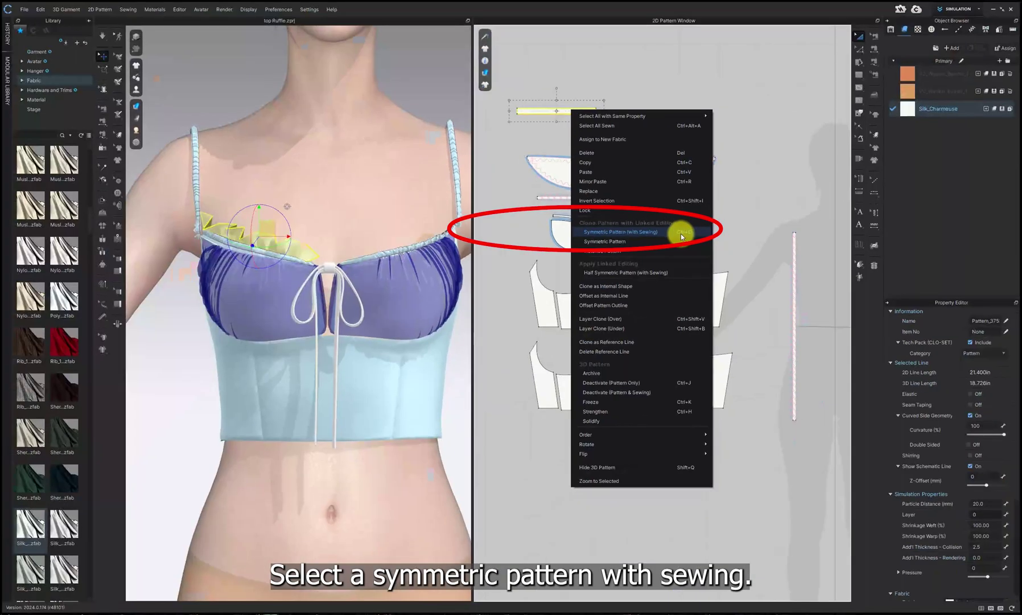
left_click(680, 233)
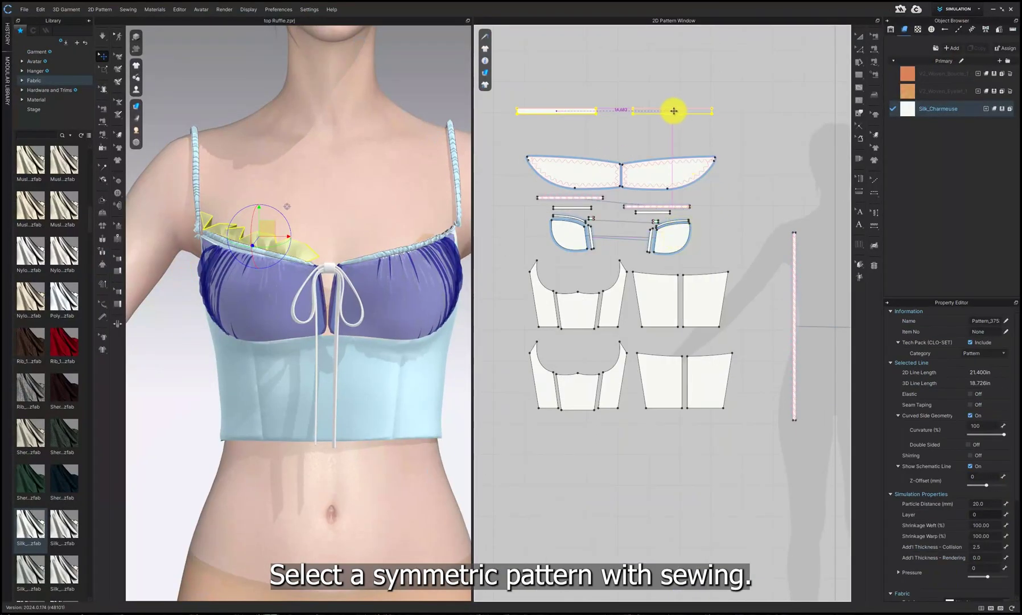
left_click(674, 111)
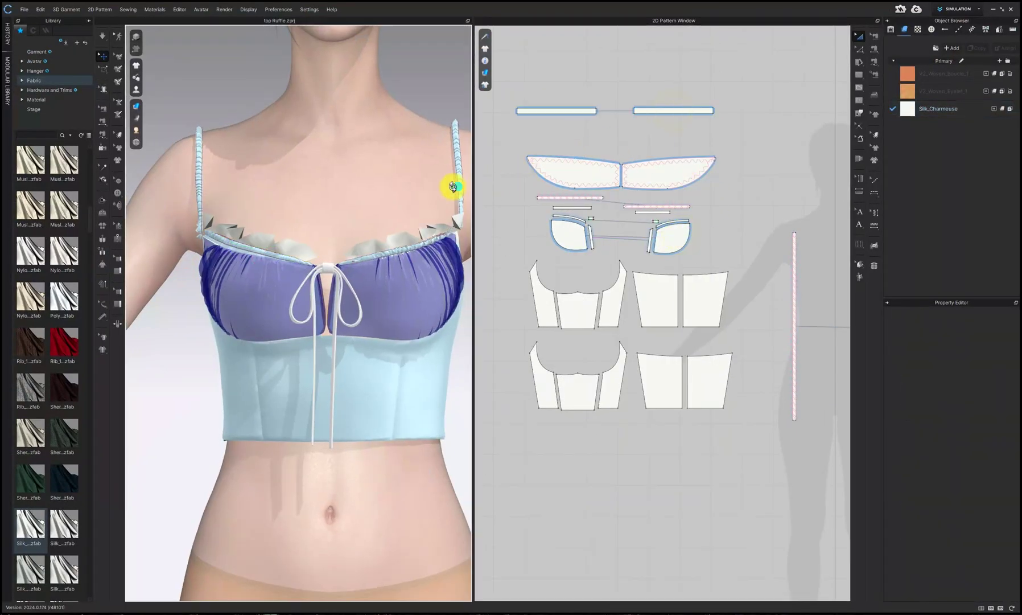
Simulate the garment with both neckline ruffles attached, and stop the simulation.
right_click_drag(453, 186, 446, 185)
right_click_drag(420, 262, 445, 266)
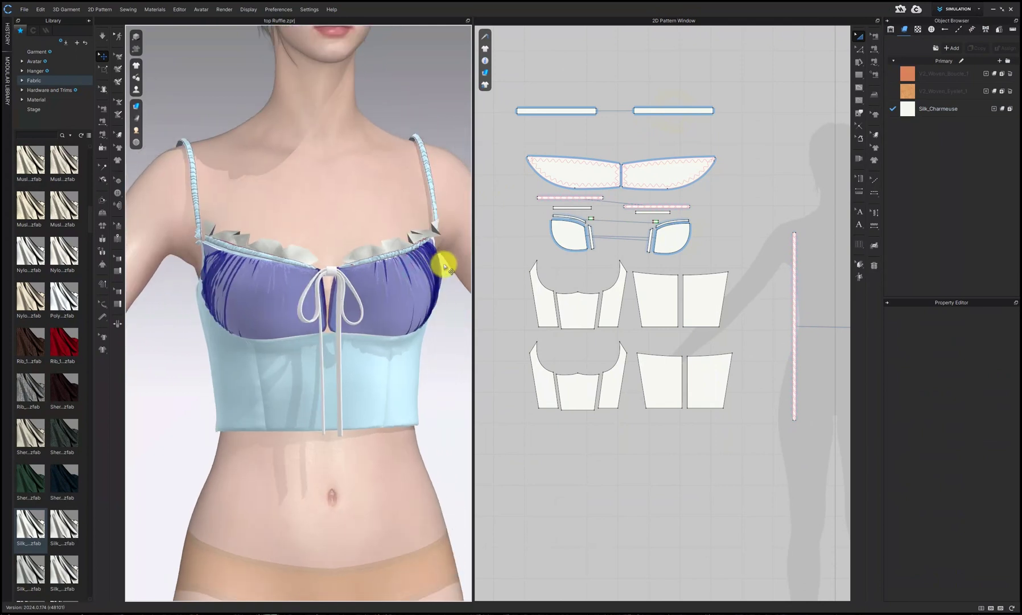
left_click(103, 37)
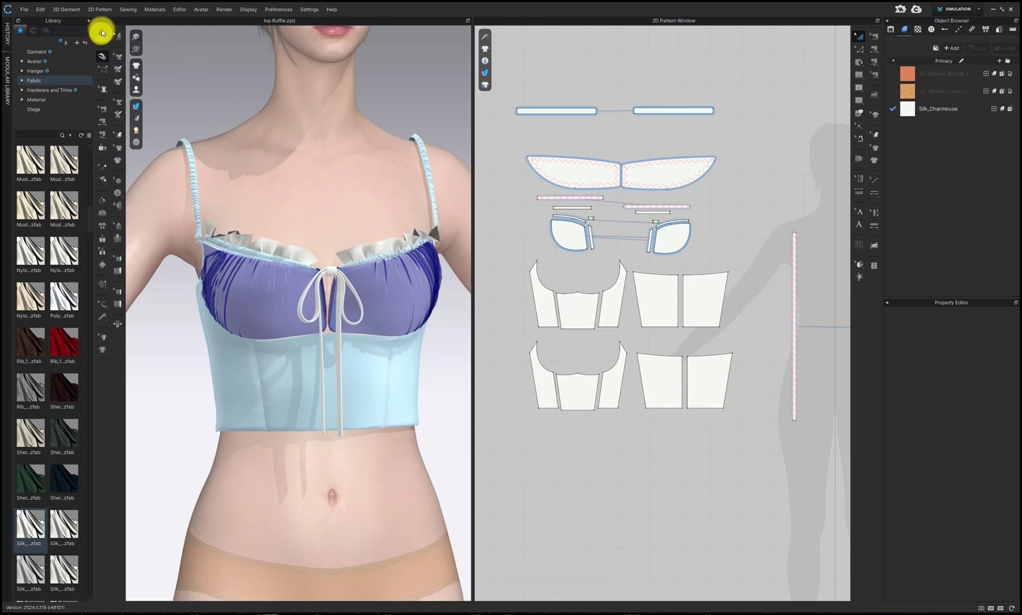
left_click(101, 35)
left_click(101, 36)
scroll(282, 217, "down", 2)
Select both neckline ruffle strips in 2D and set their particle distance to 5 mm and additional rendering thickness to 1.5 mm.
left_click(273, 259)
left_click(611, 171)
left_click_drag(508, 87, 747, 135)
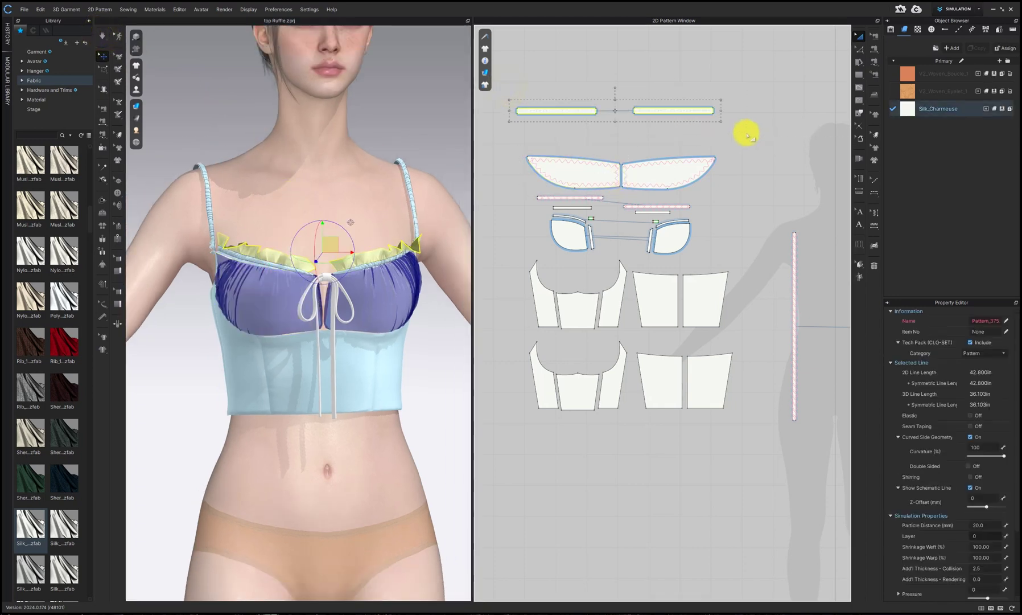
right_click_drag(762, 230, 795, 220)
left_click(989, 522)
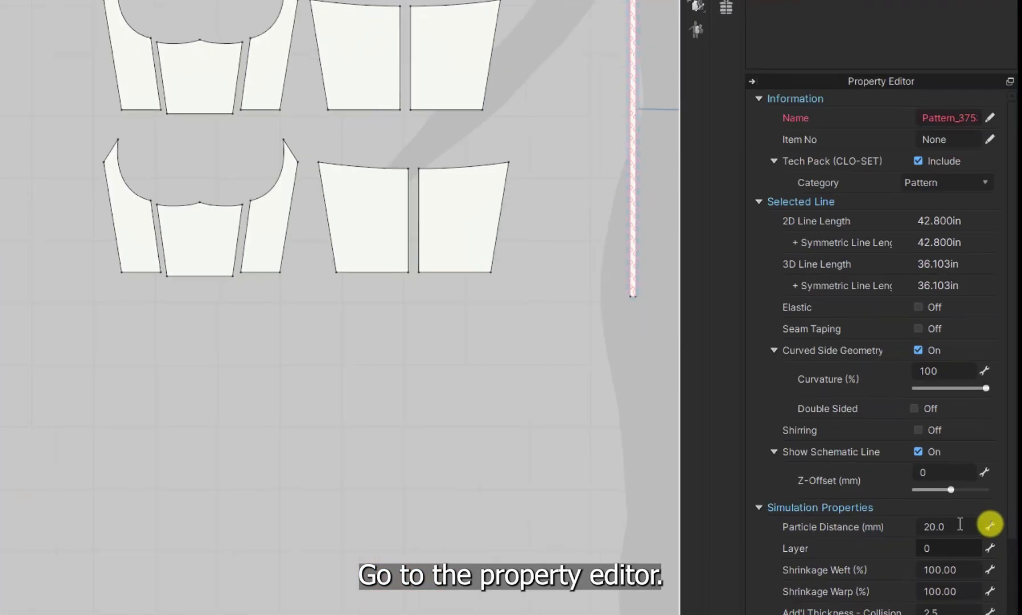
scroll(991, 524, "down", 1)
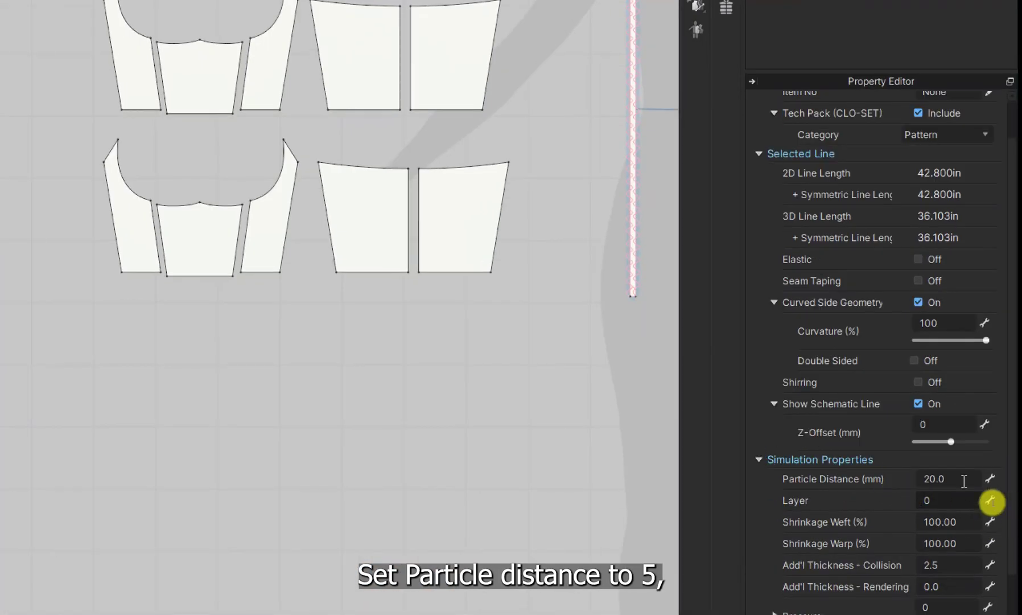
type("5")
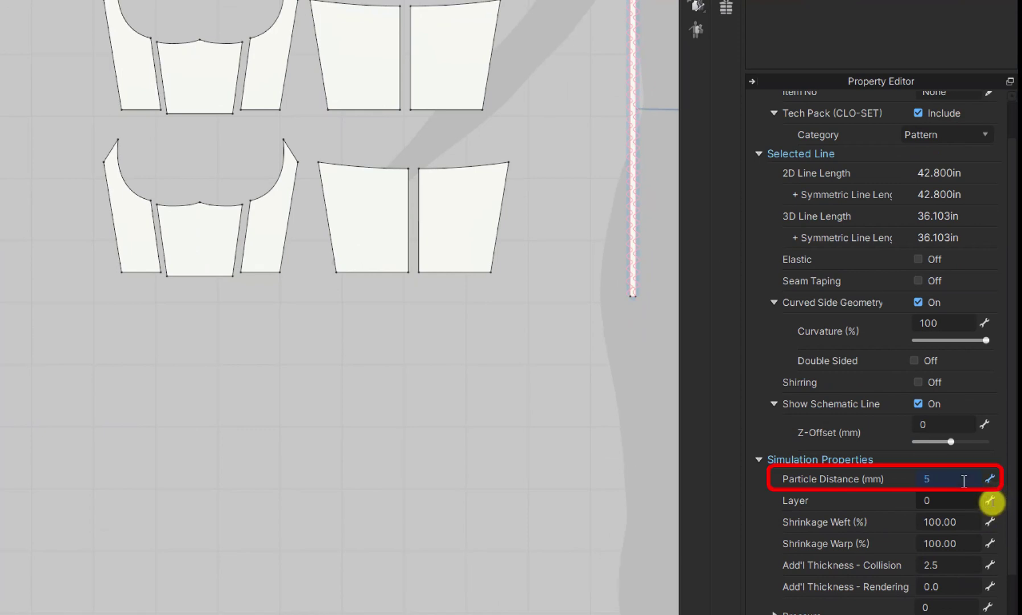
key("Return")
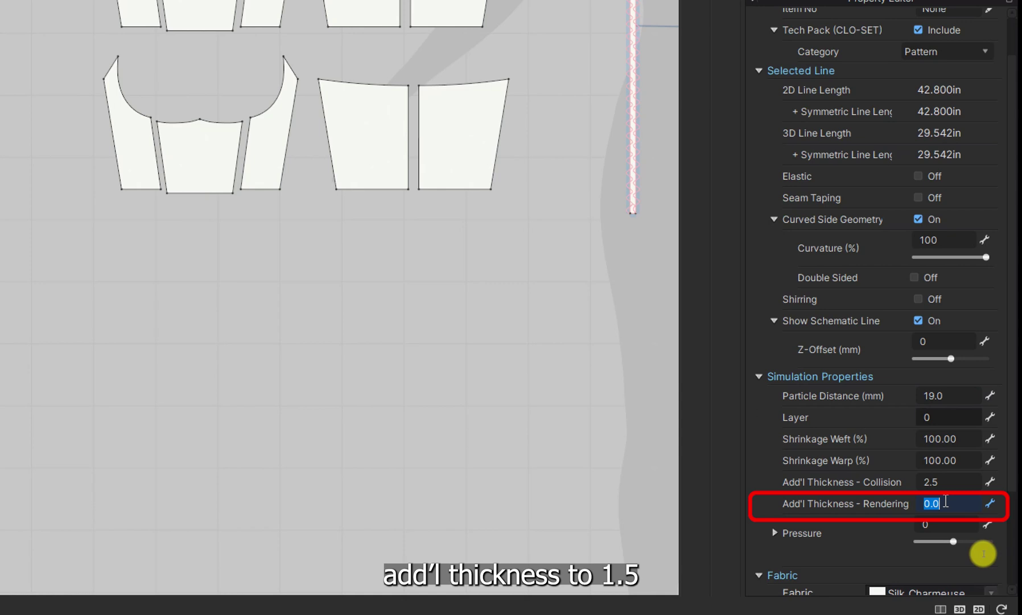
key("Return")
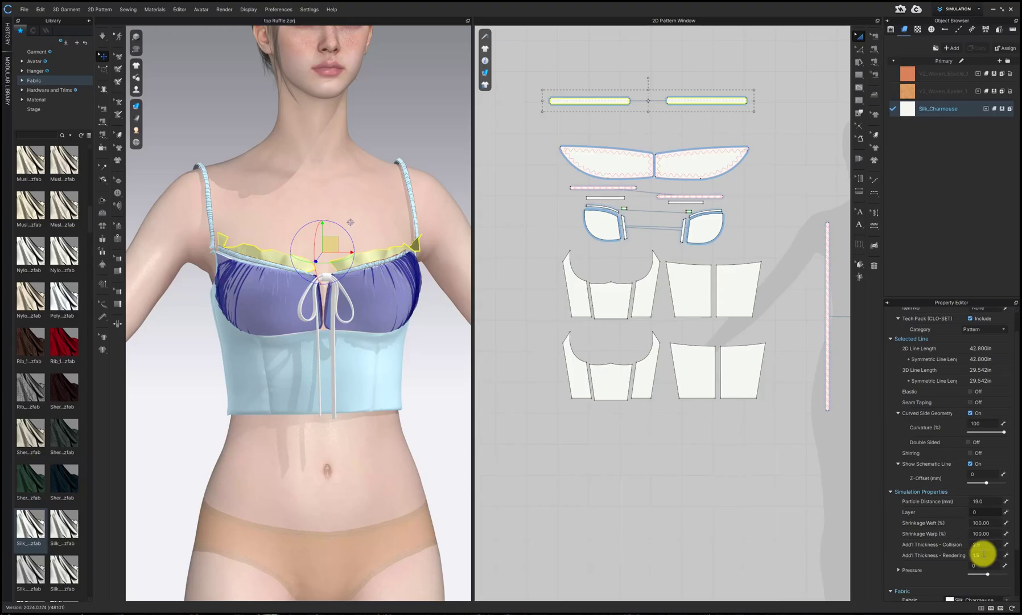
Simulate the garment with the finer ruffle mesh, and turn on Shirring for the selected ruffle strips.
left_click(100, 36)
right_click_drag(284, 265, 287, 260)
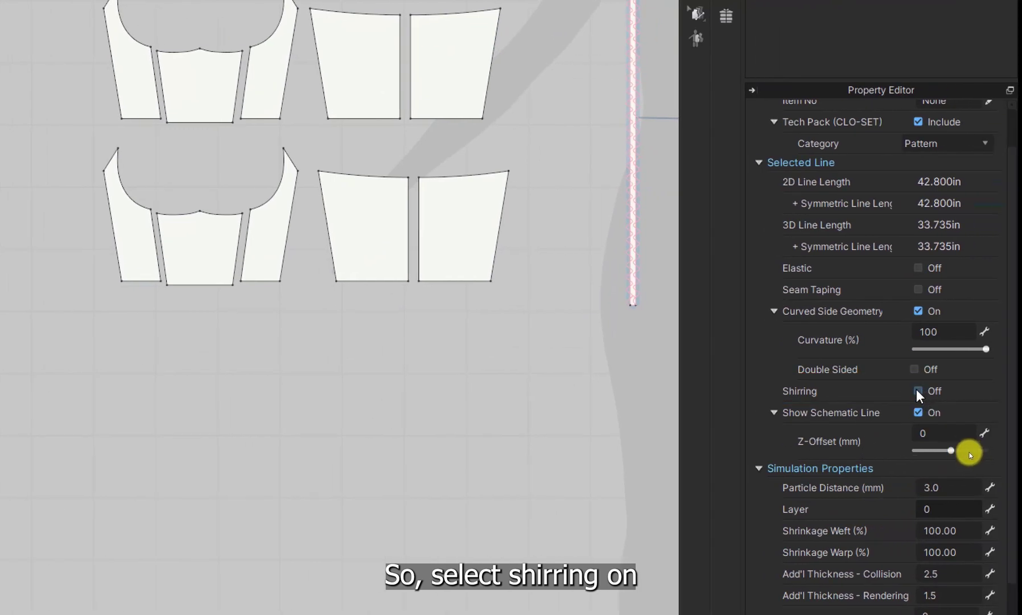
left_click(917, 391)
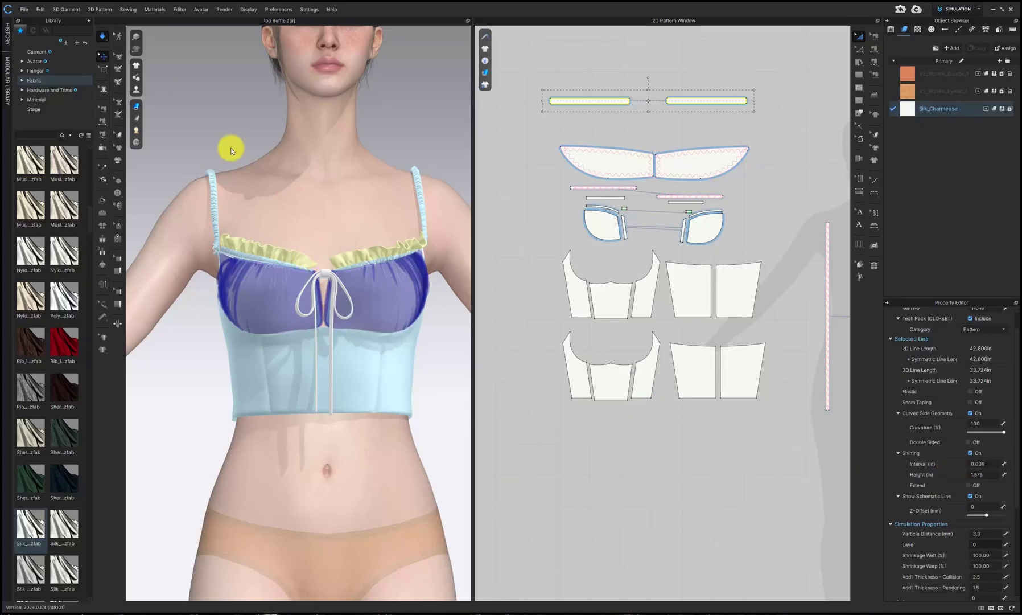
Run the simulation so the shirred neckline ruffles settle, stop it, and view the garment from the front.
left_click(101, 55)
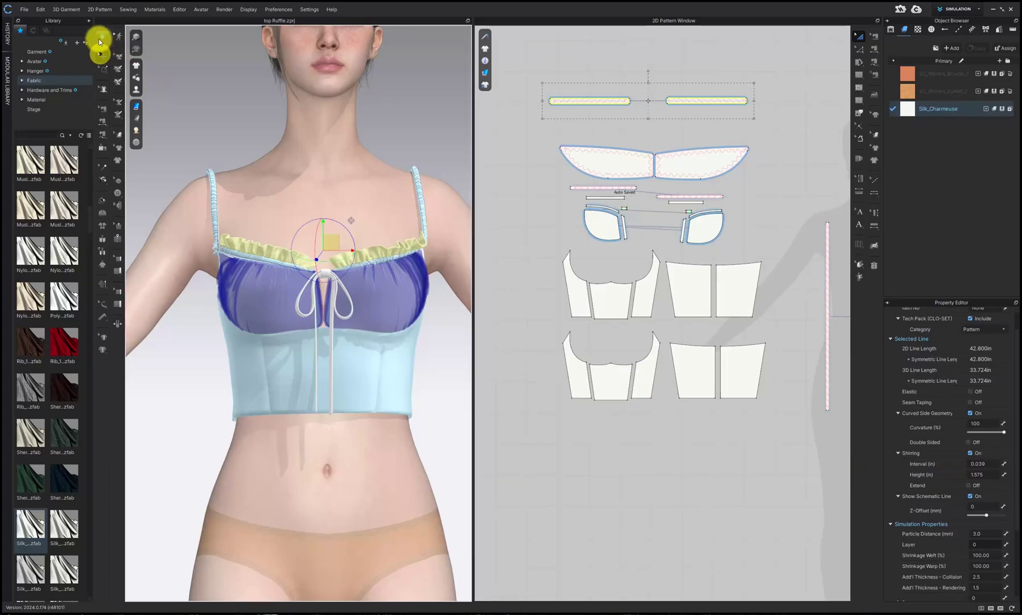
left_click(100, 38)
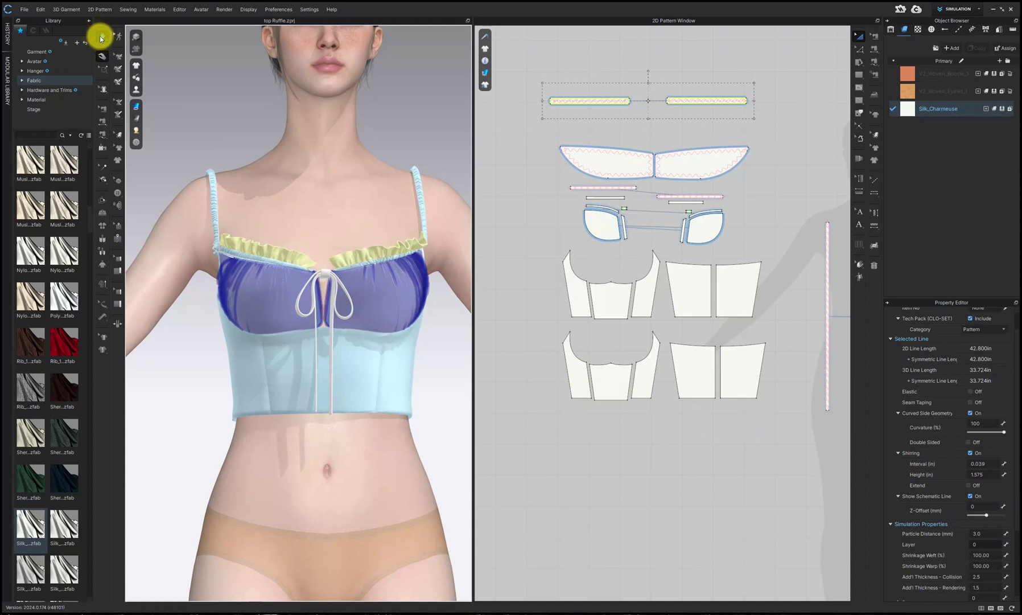
left_click(100, 38)
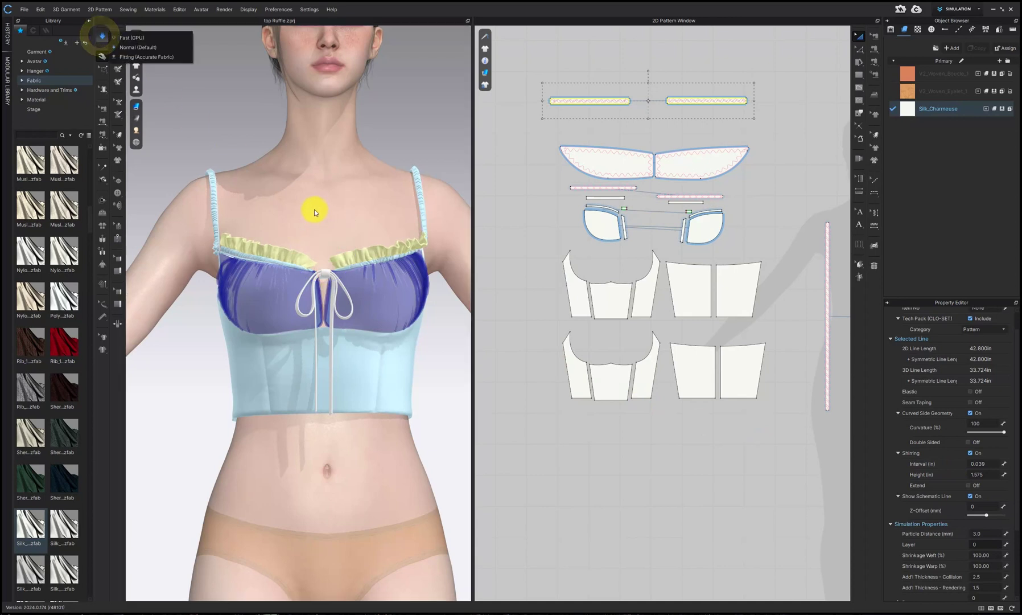
left_click(349, 214)
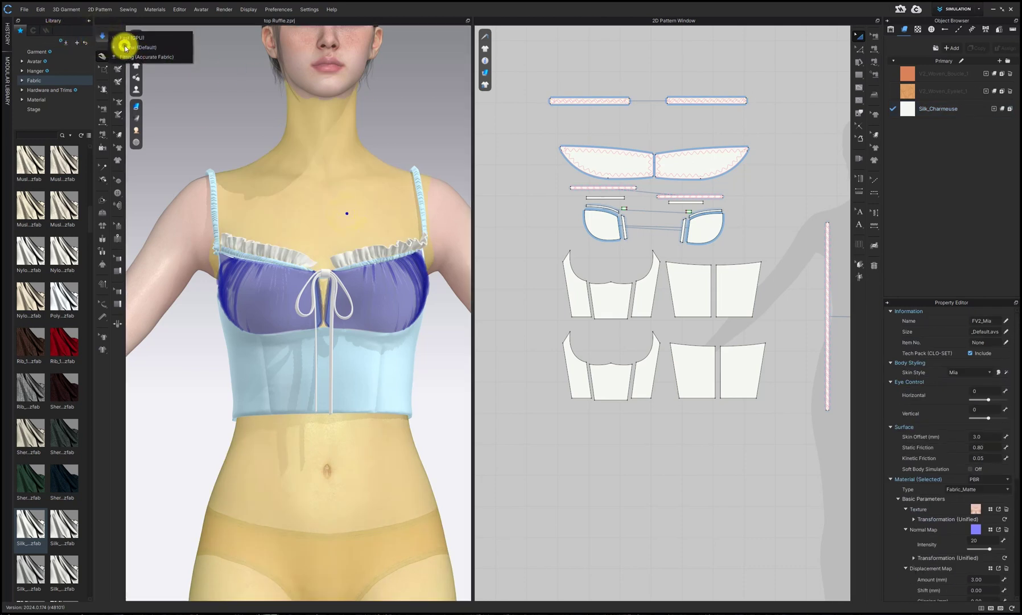
left_click(125, 45)
left_click(417, 142)
key("2")
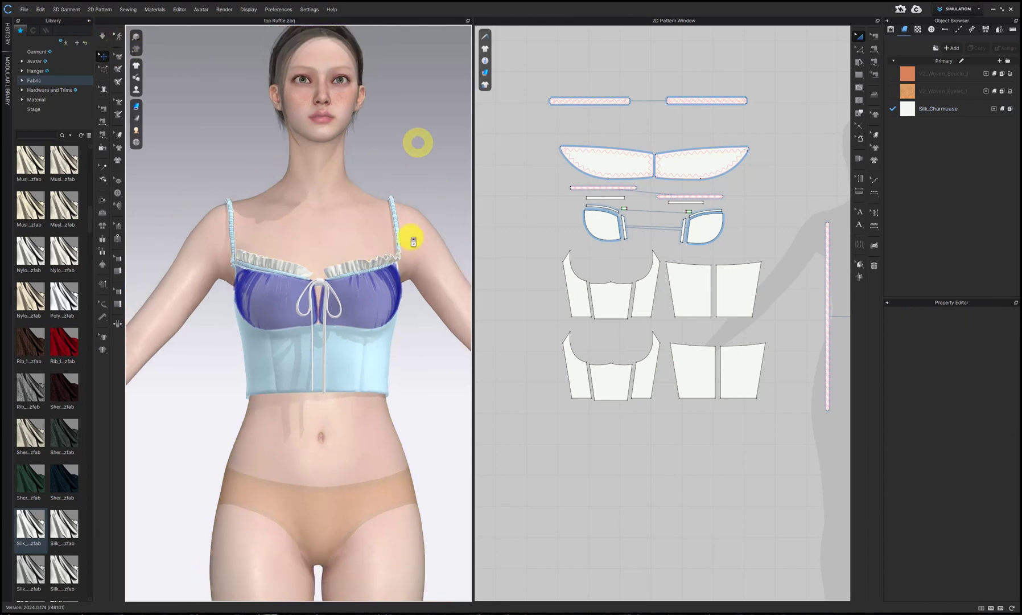
mouse_move(357, 255)
right_mouse_down()
mouse_move(383, 247)
mouse_move(385, 257)
mouse_move(356, 273)
right_mouse_up()
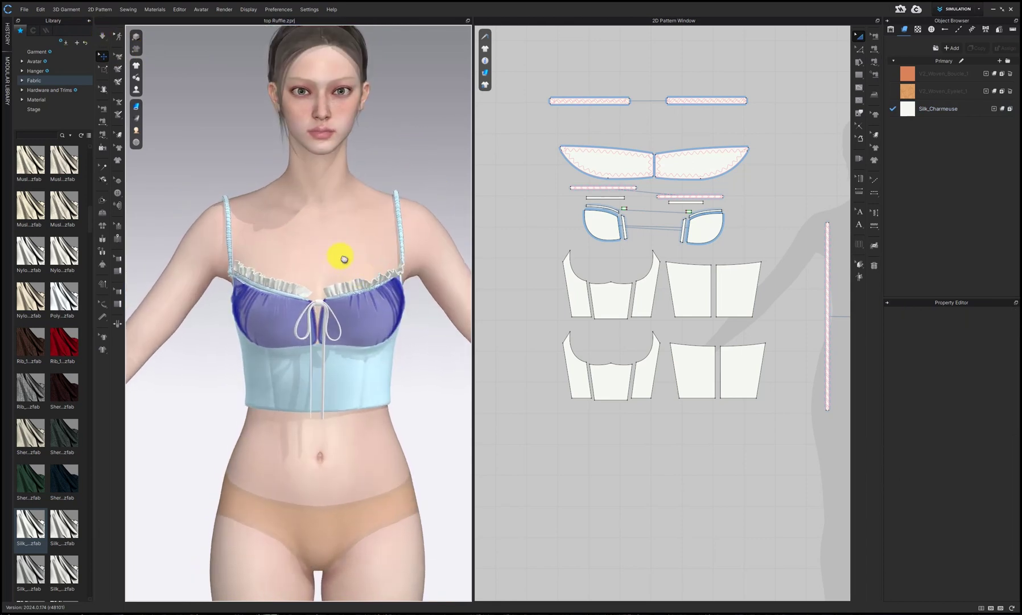
middle_click_drag(336, 262, 358, 254)
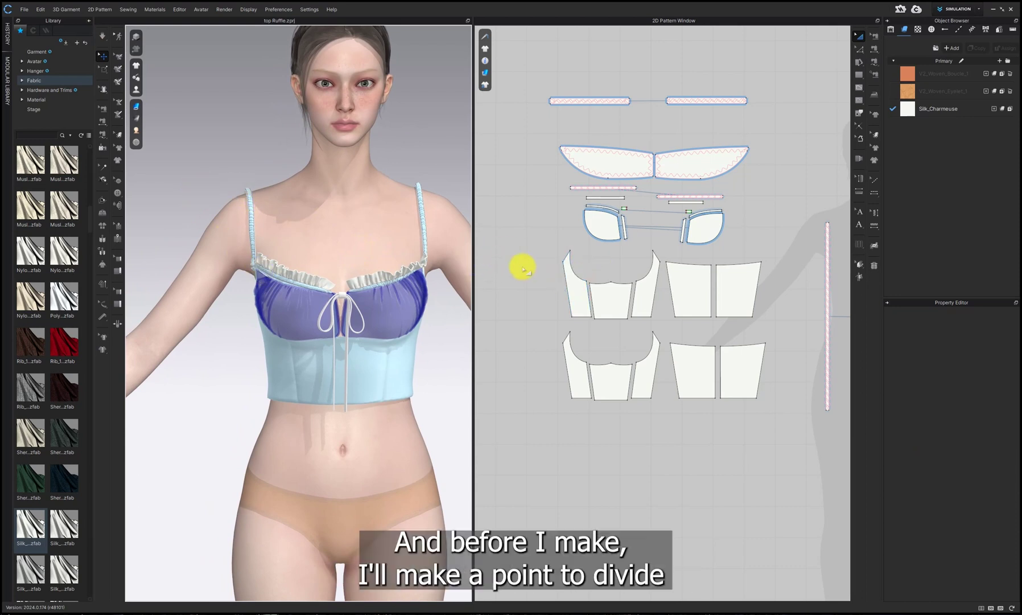
Shift one shirred cup piece slightly outward from its mirrored half in 2D.
scroll(608, 279, "down", 4)
scroll(711, 314, "up", 2)
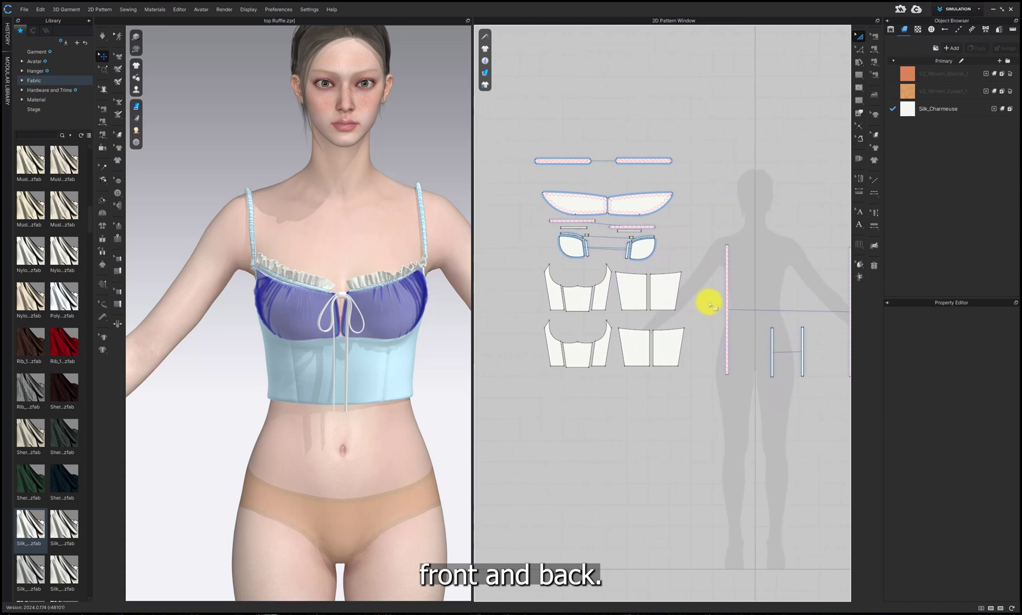
left_click(589, 205)
Locate the shoulder strap's 2D pattern by selecting the strap on the avatar's right shoulder in 3D.
left_click(859, 75)
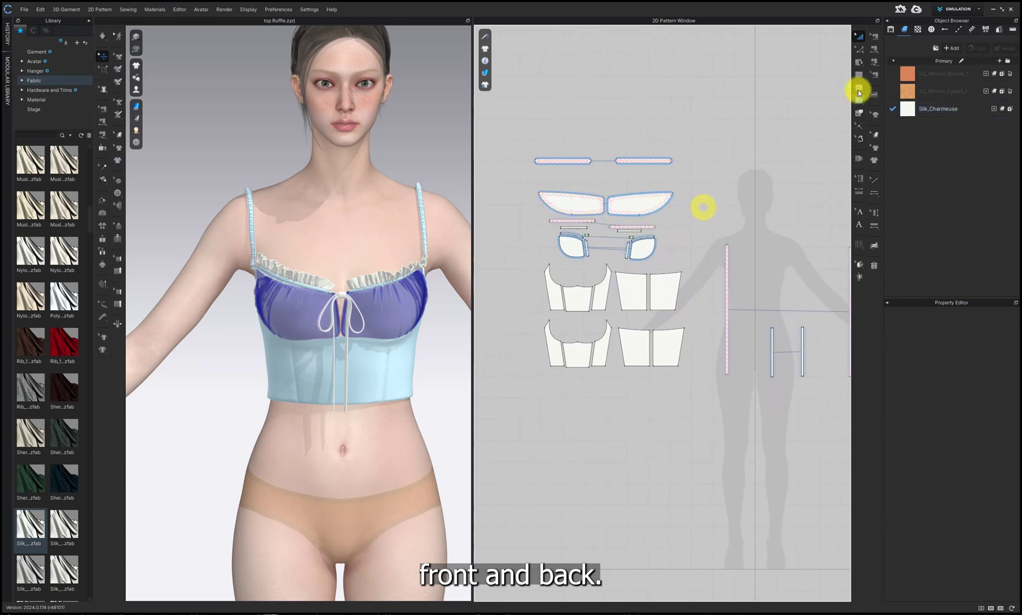
left_click(859, 49)
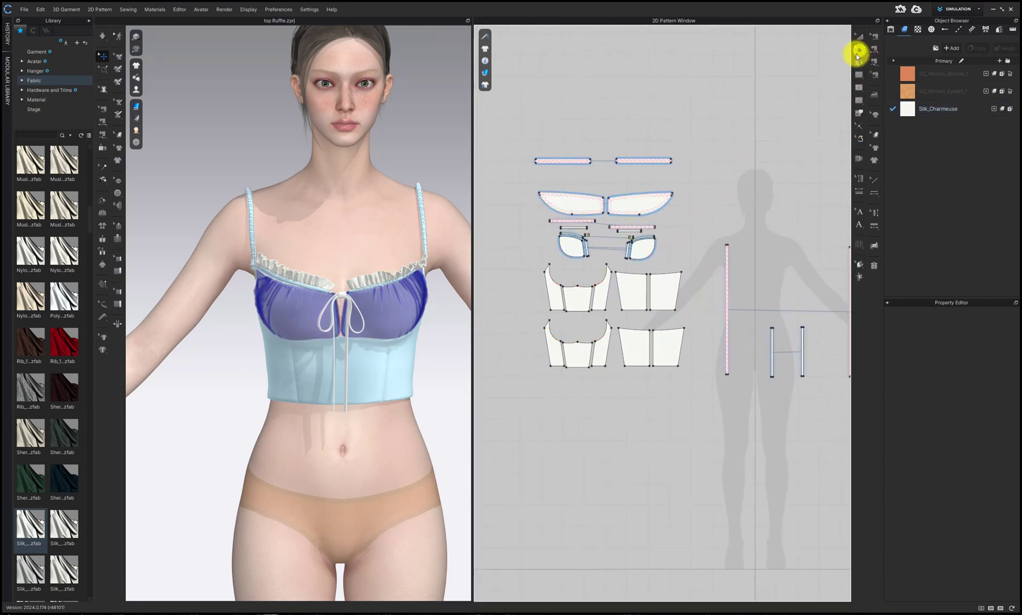
right_click_drag(728, 221, 747, 205)
left_click(250, 211)
middle_click_drag(733, 340, 678, 337)
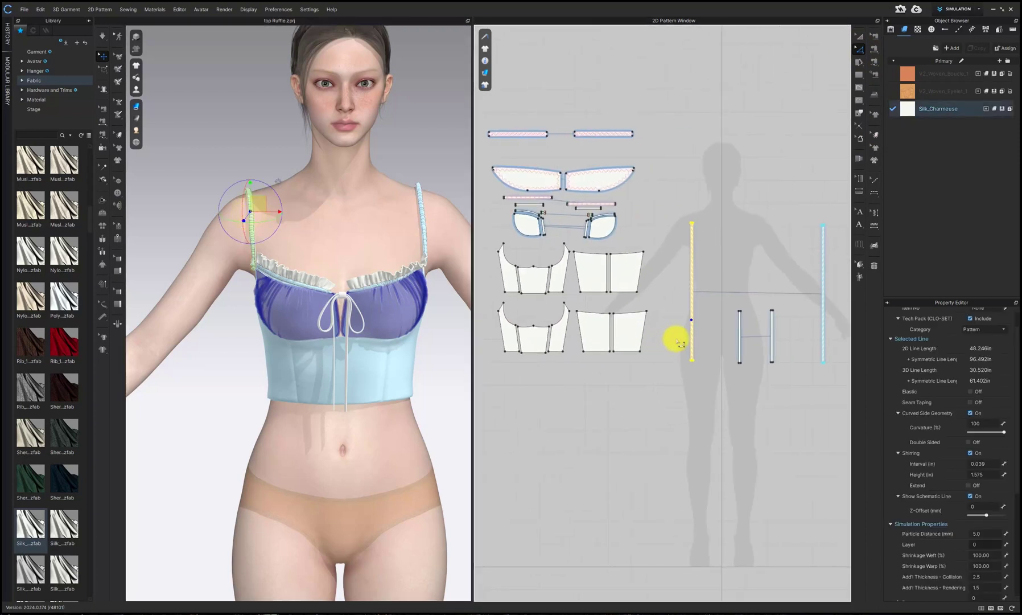
scroll(732, 288, "down", 4)
left_click(732, 285)
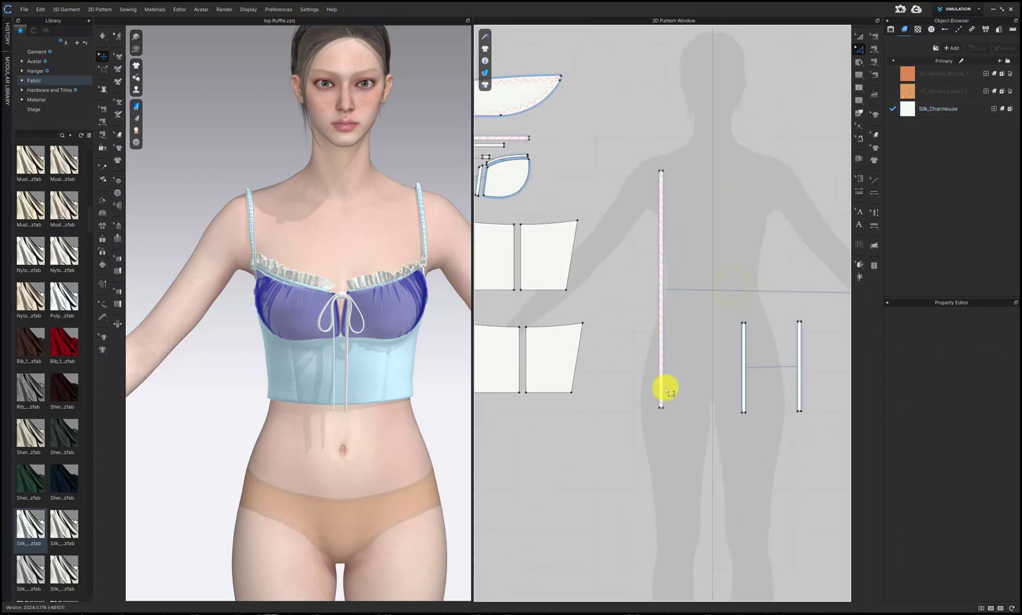
Divide the shoulder strap's long edge into 2 equal segments using Add Point/Split Line with Uniform Split.
left_click(861, 52)
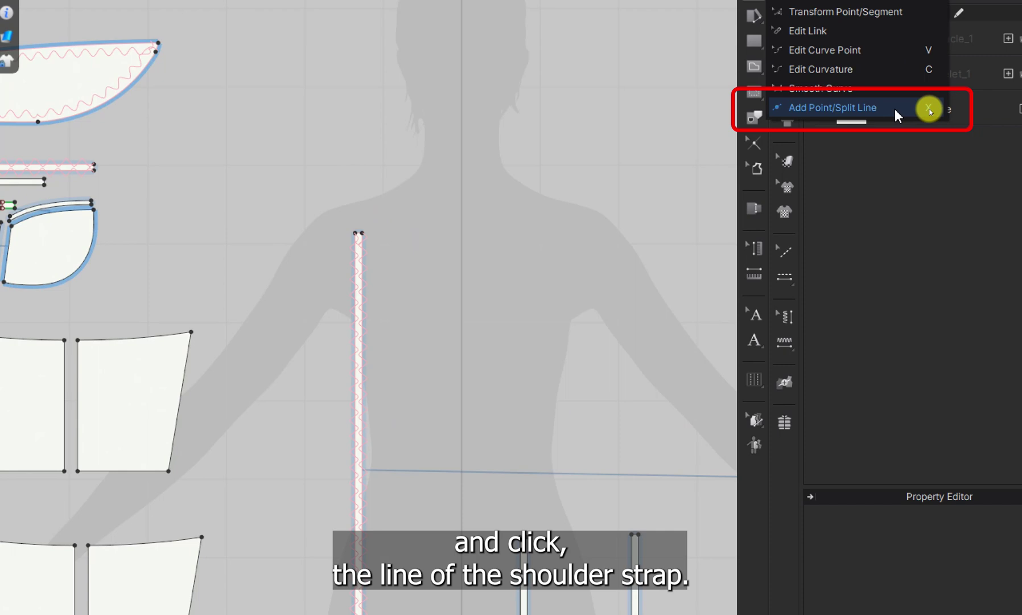
left_click(895, 109)
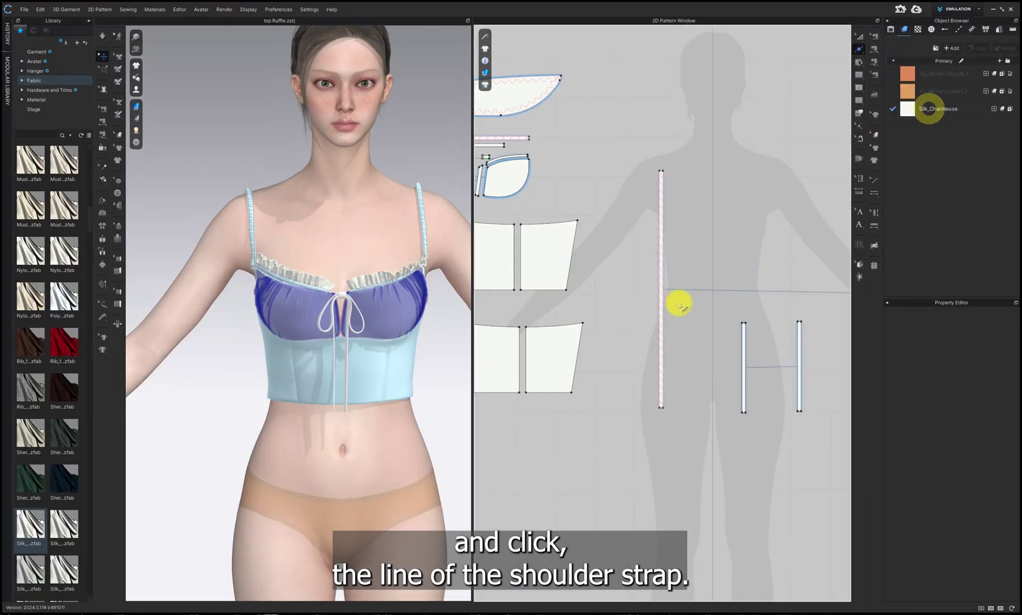
scroll(659, 286, "up", 4)
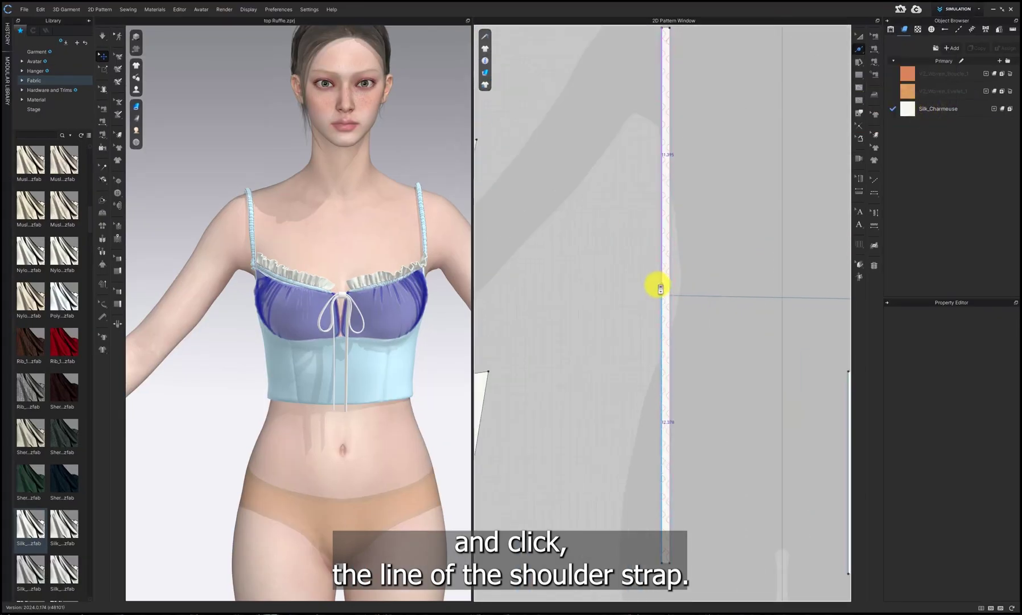
middle_click_drag(661, 287, 664, 297)
left_click(662, 293)
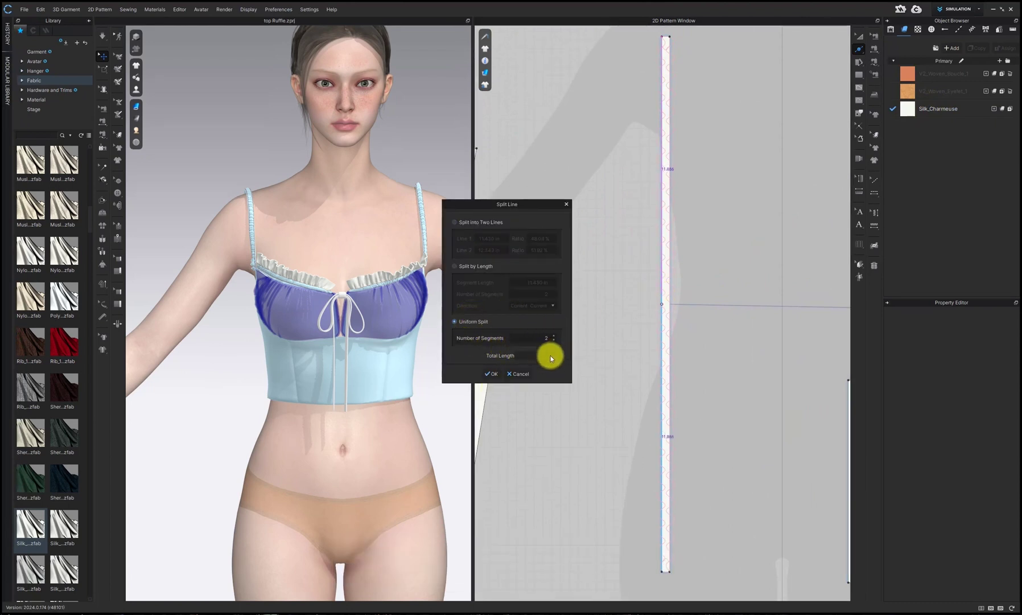
left_click(491, 374)
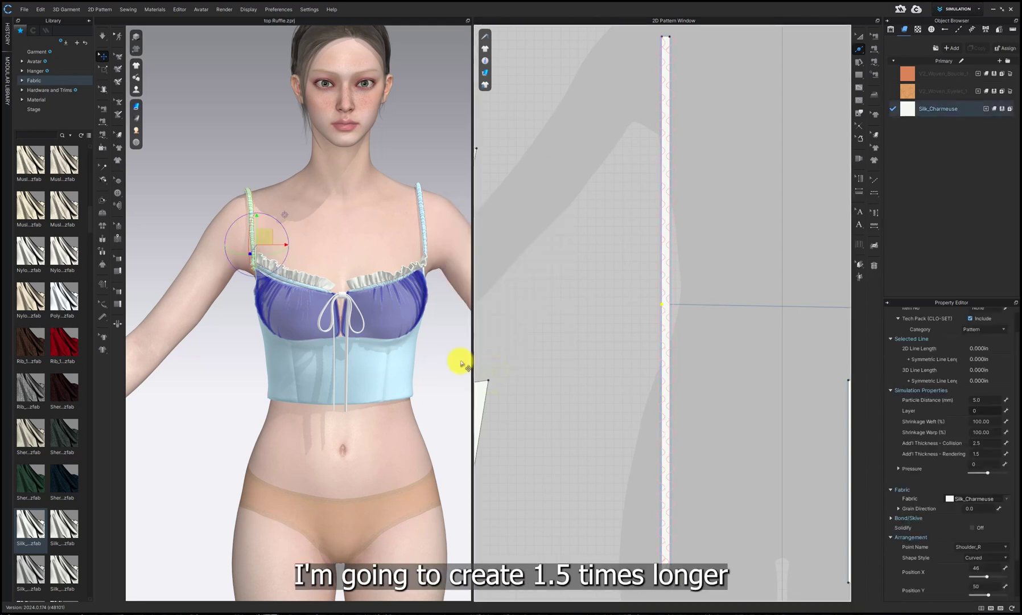
Check the length of the shoulder strap's front half by selecting the lower segment of its divided edge.
scroll(660, 307, "down", 3)
left_click(859, 36)
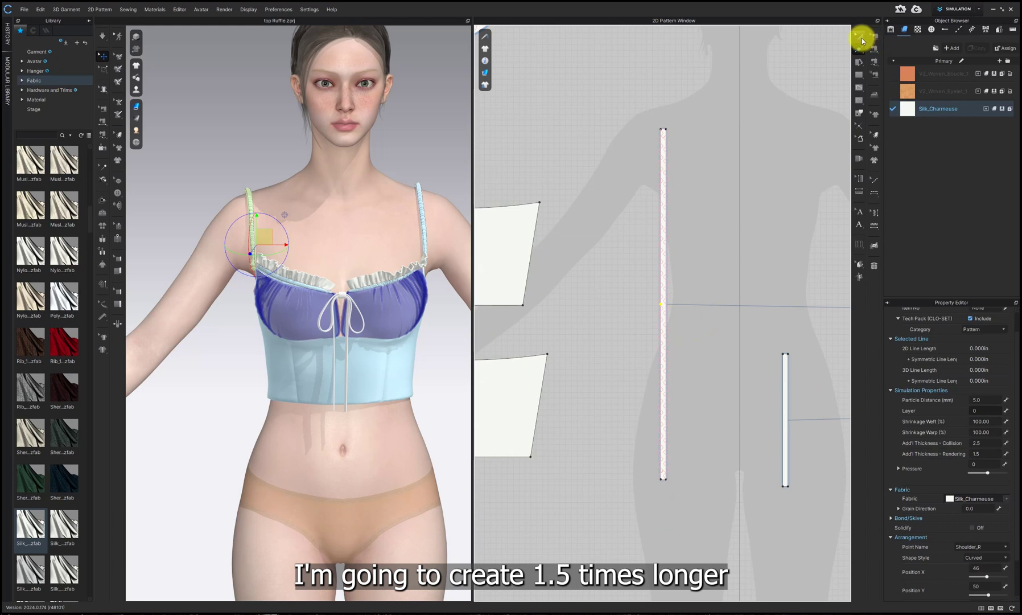
left_click(778, 200)
middle_click_drag(705, 341, 725, 289)
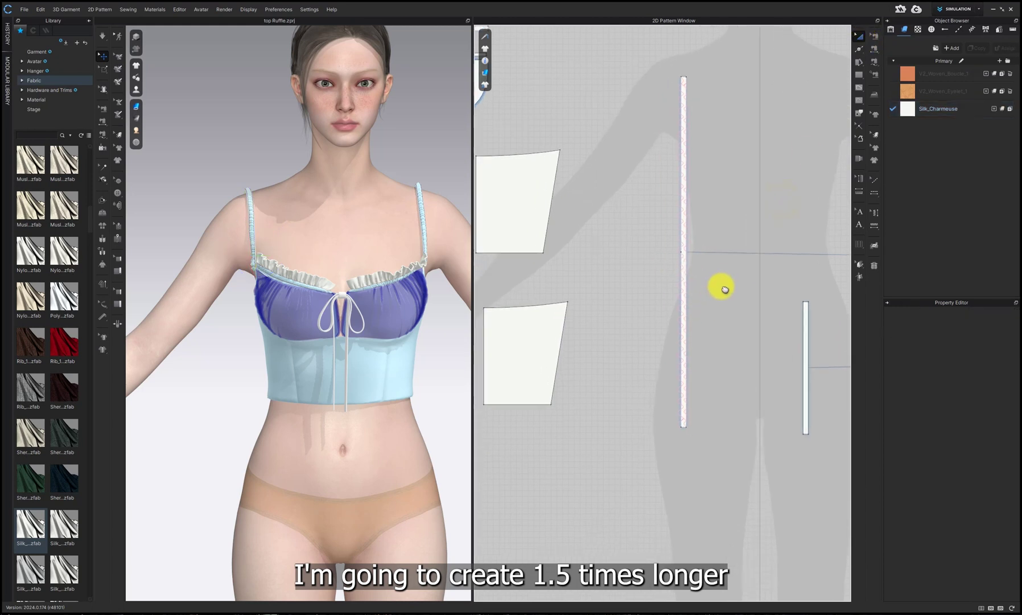
right_click_drag(764, 191, 716, 228)
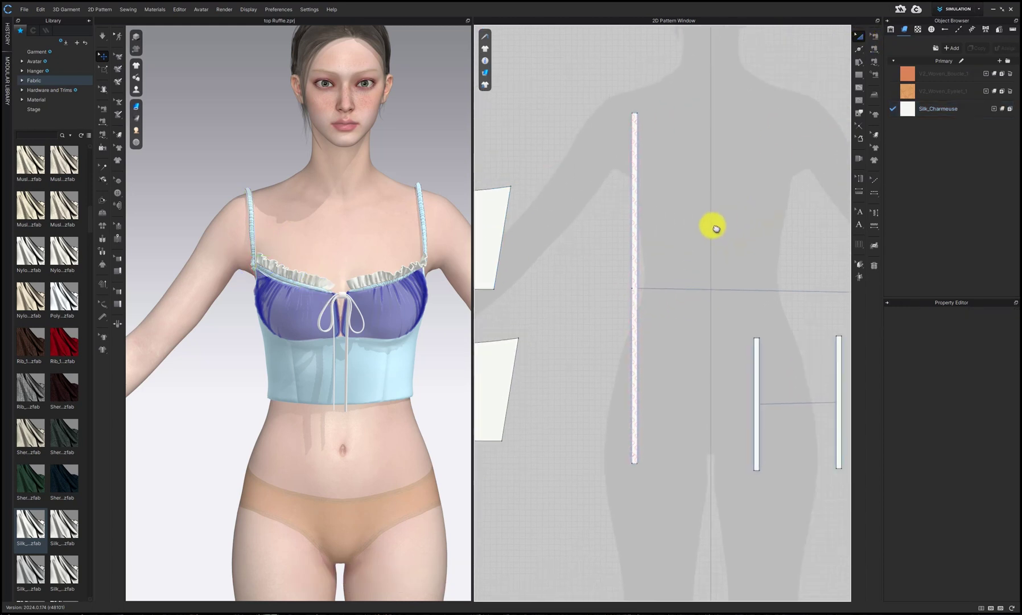
left_click(860, 47)
left_click(889, 50)
left_click(710, 303)
left_click(632, 338)
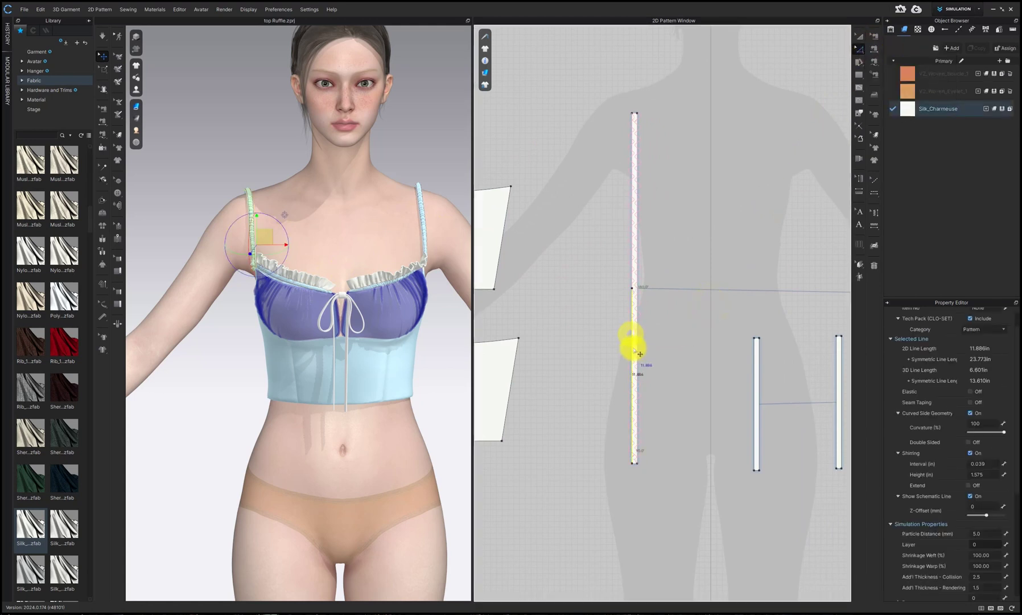
scroll(634, 337, "up", 3)
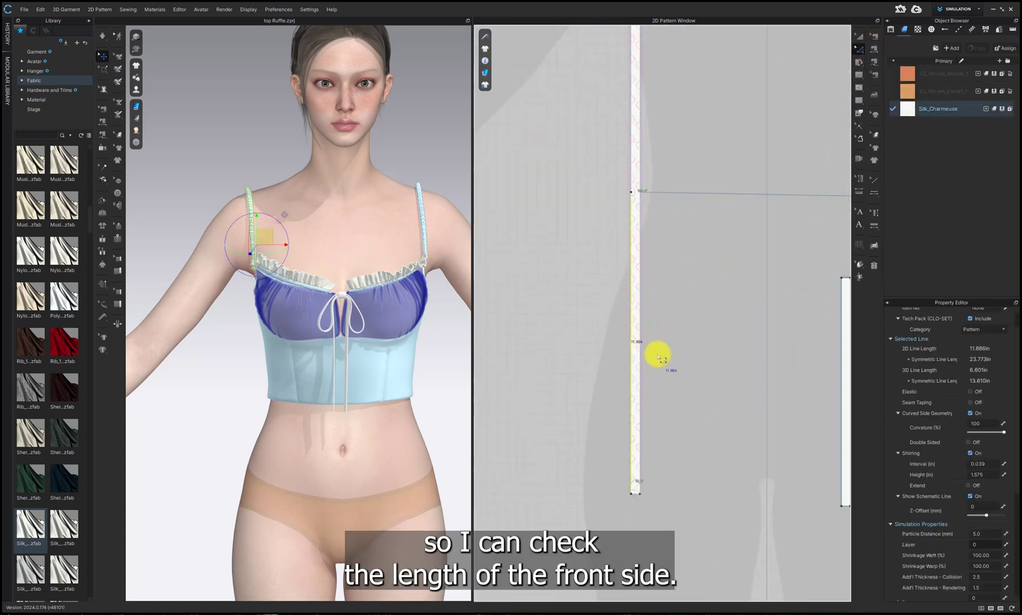
scroll(667, 343, "down", 3)
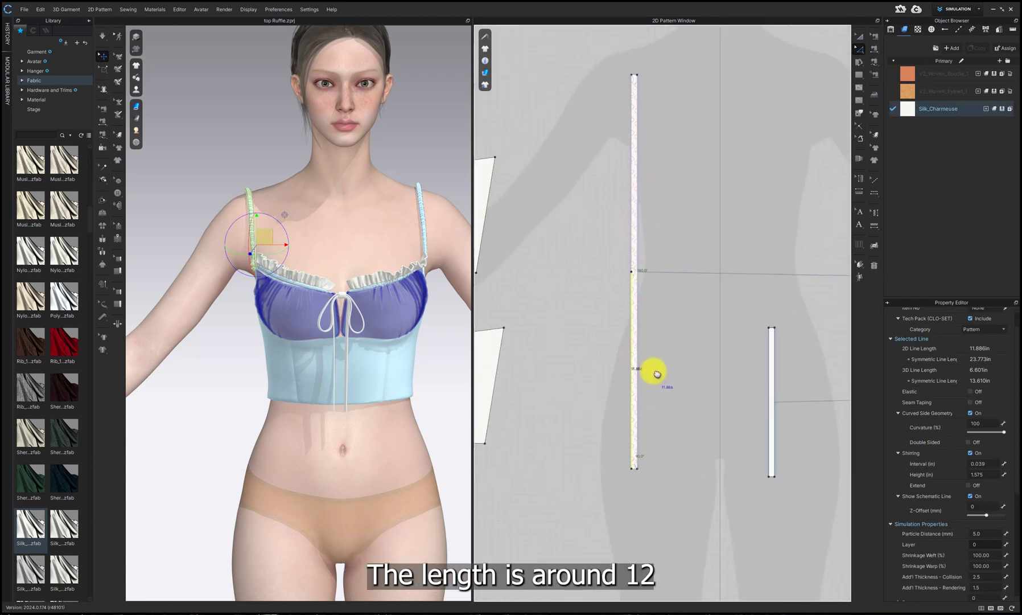
Switch to Calculator, multiply 12 by 1.5 for the strap ruffle's length, and minimize it again.
left_click(605, 612)
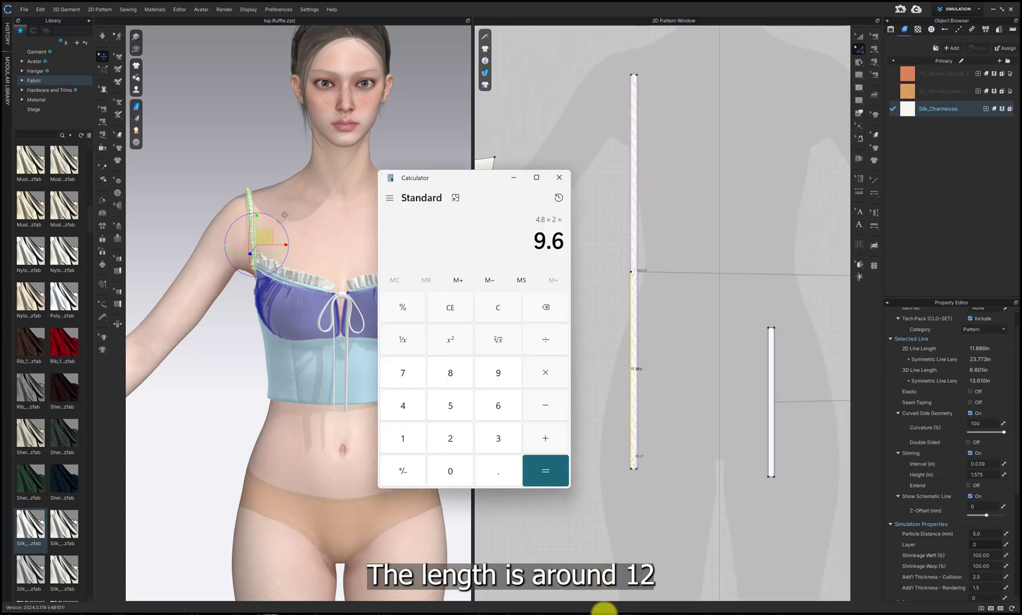
left_click(402, 435)
left_click(438, 437)
left_click(545, 373)
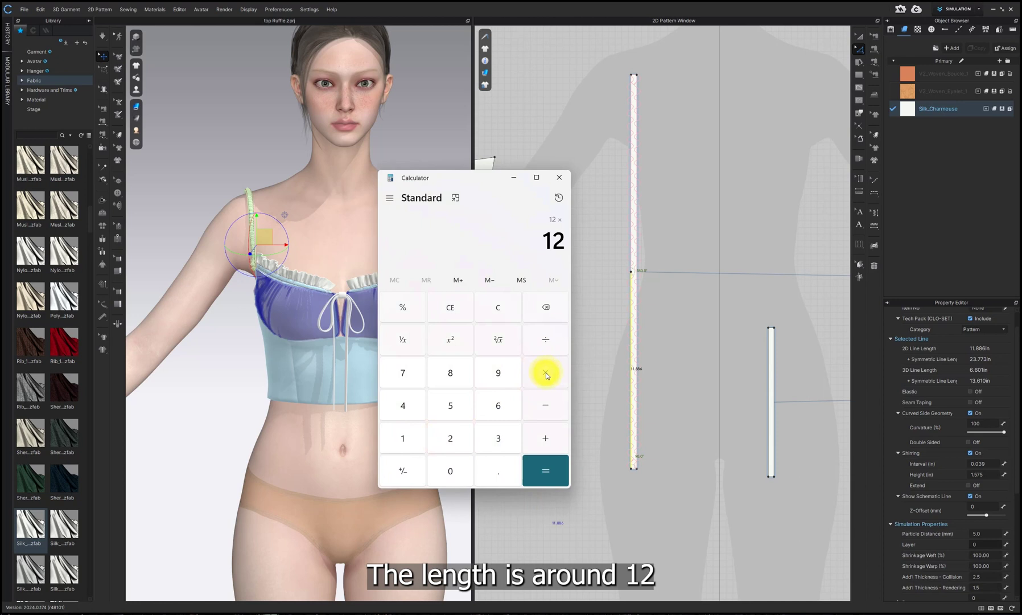
left_click(402, 436)
left_click(496, 469)
left_click(454, 406)
left_click(546, 473)
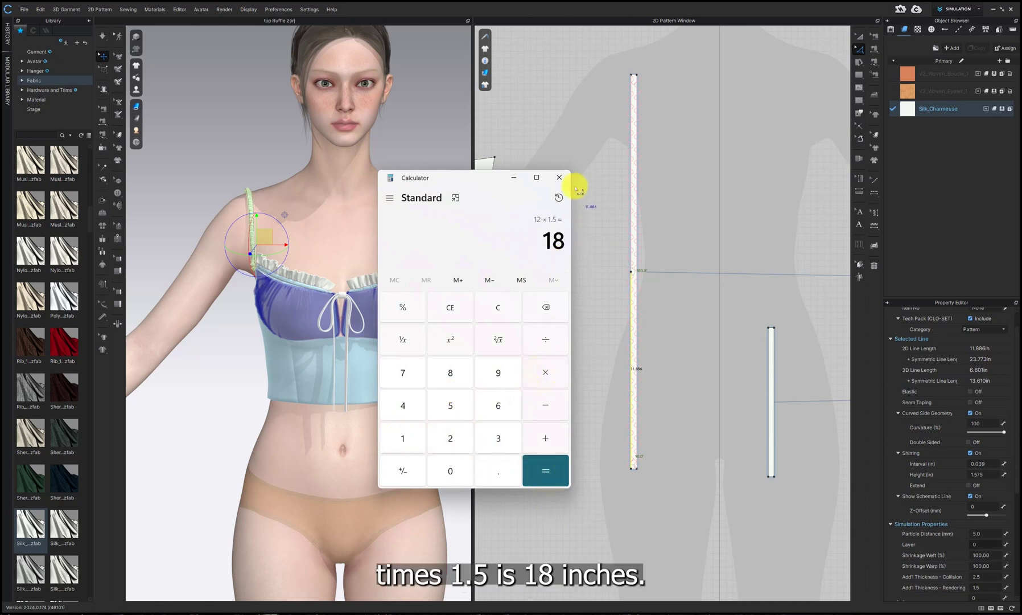
left_click(518, 177)
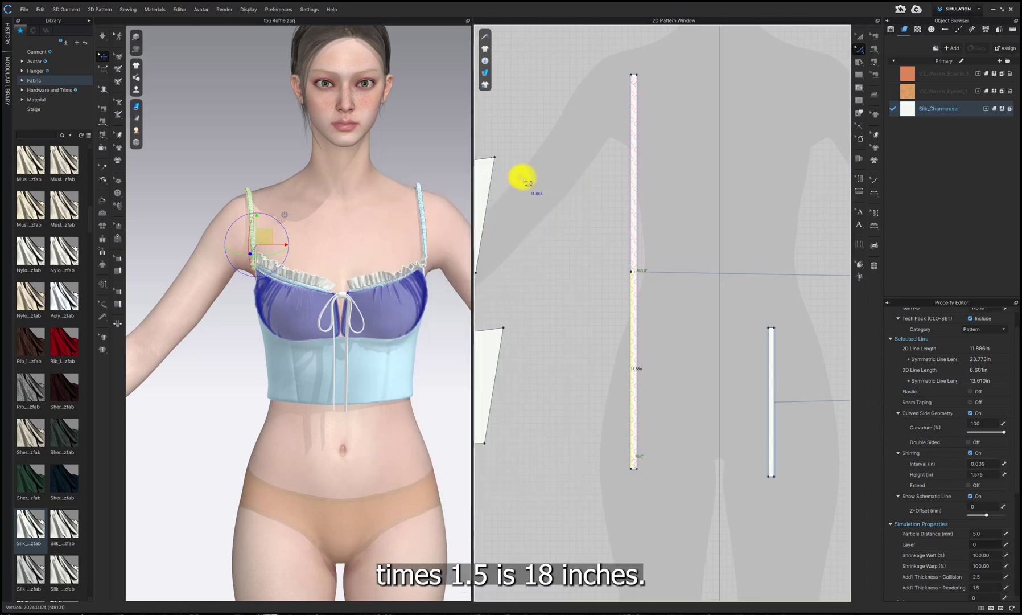
Create a rectangle pattern 3 in wide and 18 in high beside the shoulder strap's 2D pattern.
left_click(860, 80)
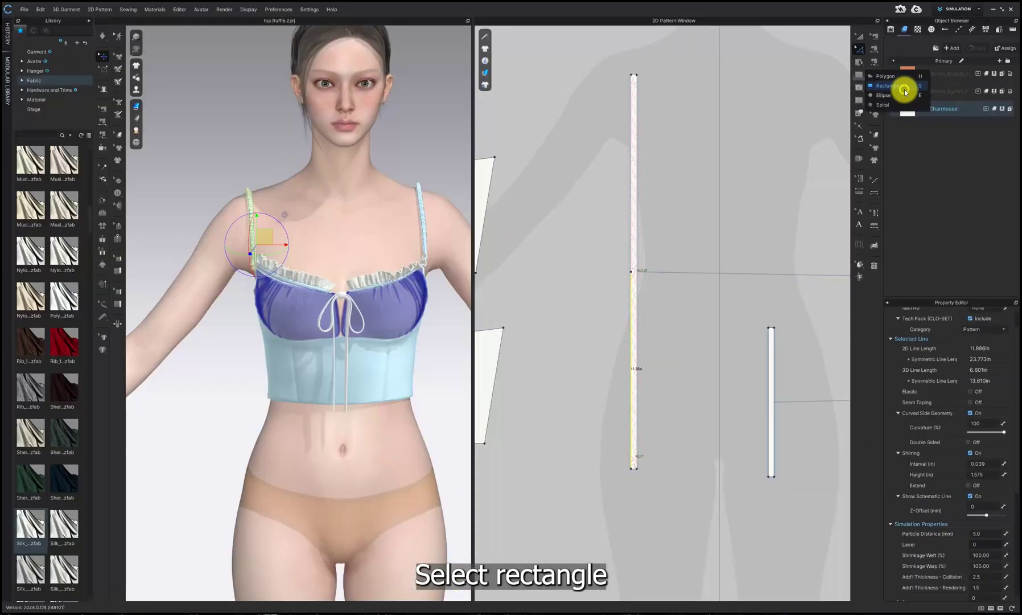
left_click(902, 84)
left_click(439, 125)
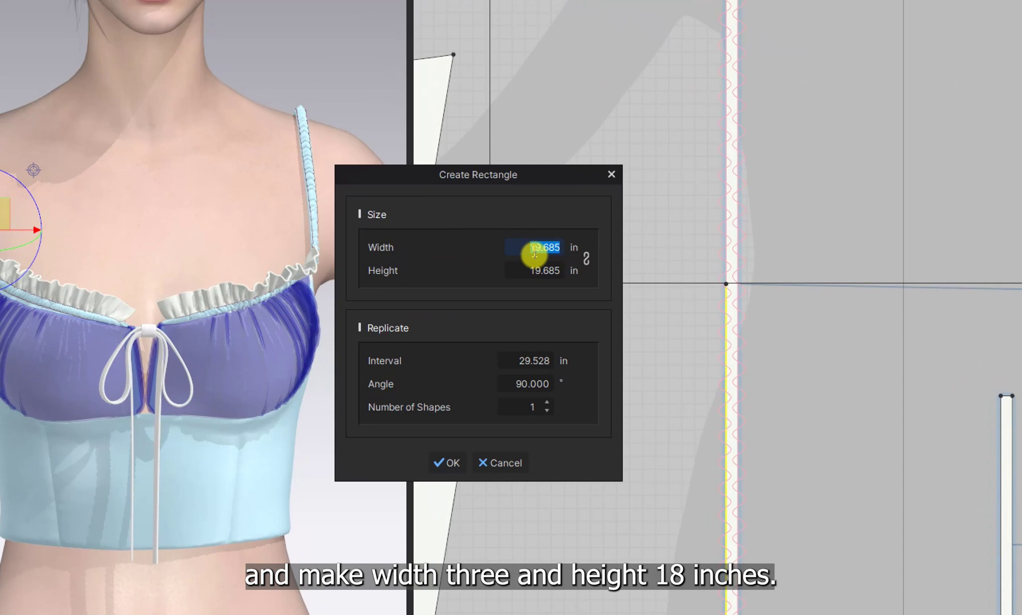
type("3")
left_click(520, 268)
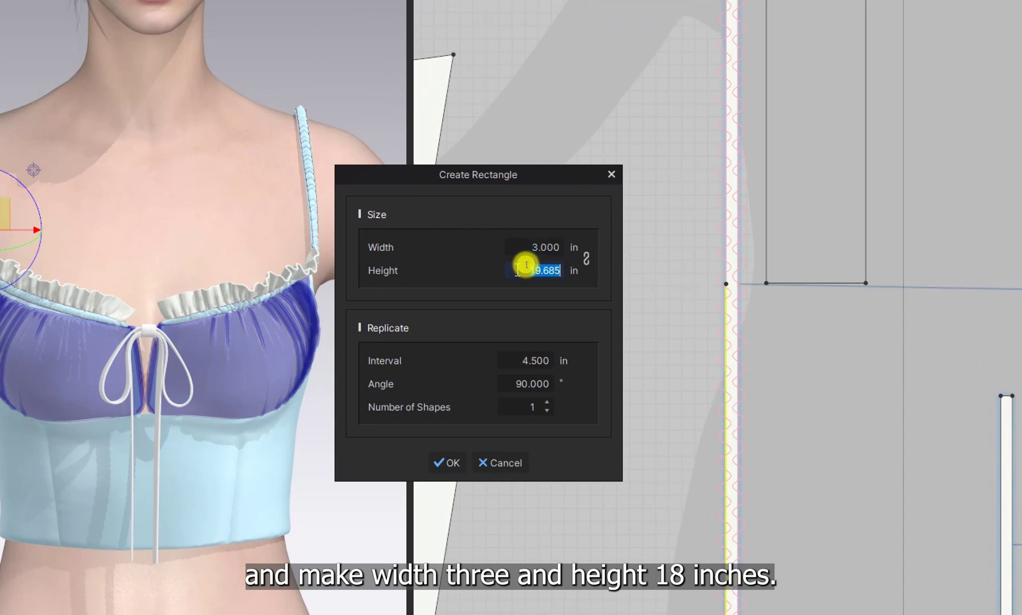
type("18")
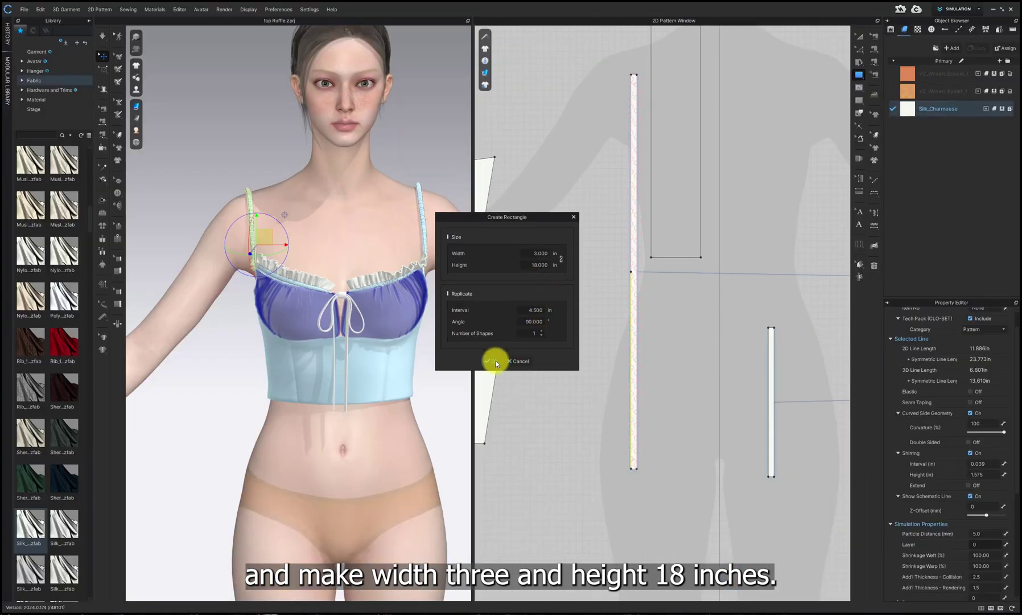
left_click(496, 363)
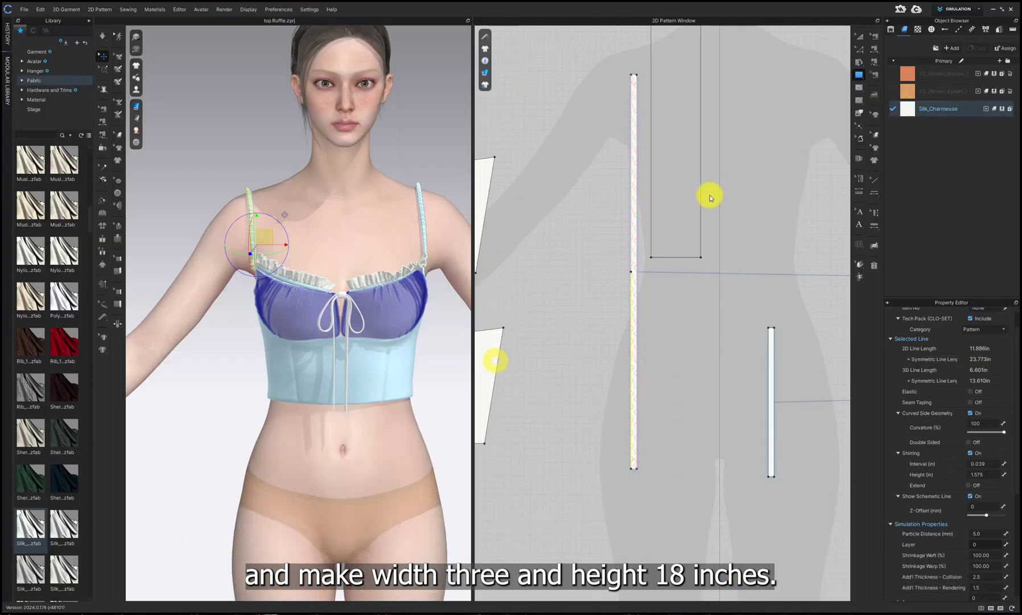
Position the new rectangle in 3D beside the avatar's right shoulder, just outside the strap.
left_click(858, 38)
scroll(548, 237, "down", 3)
left_click_drag(319, 191, 230, 140)
right_click_drag(229, 146, 405, 177)
middle_click_drag(405, 177, 419, 179)
left_click_drag(378, 193, 274, 204)
right_click_drag(359, 227, 320, 217)
scroll(321, 216, "down", 2)
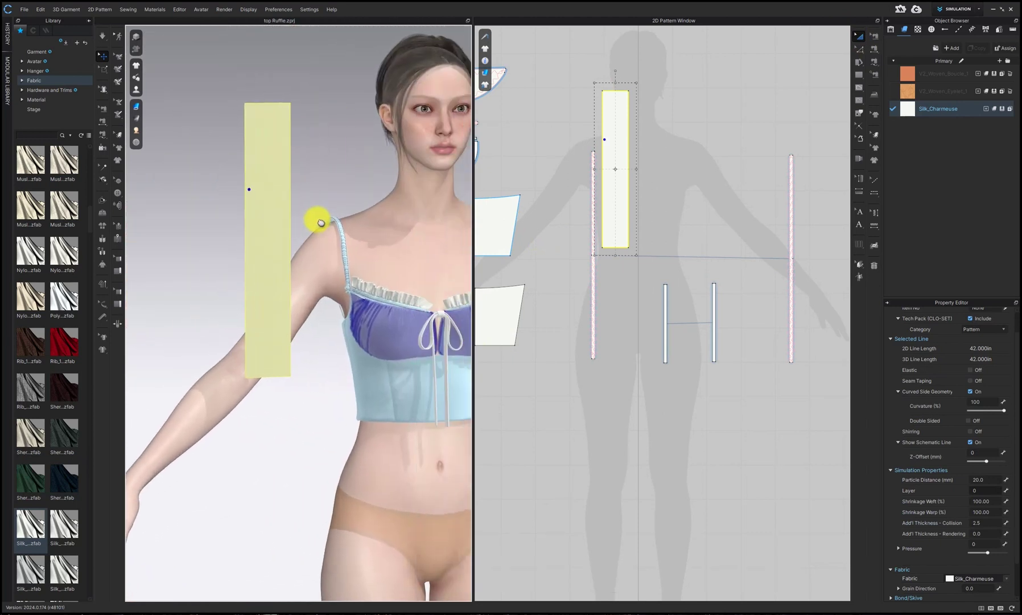
left_click_drag(287, 219, 333, 226)
scroll(341, 225, "up", 3)
middle_click_drag(355, 224, 332, 247)
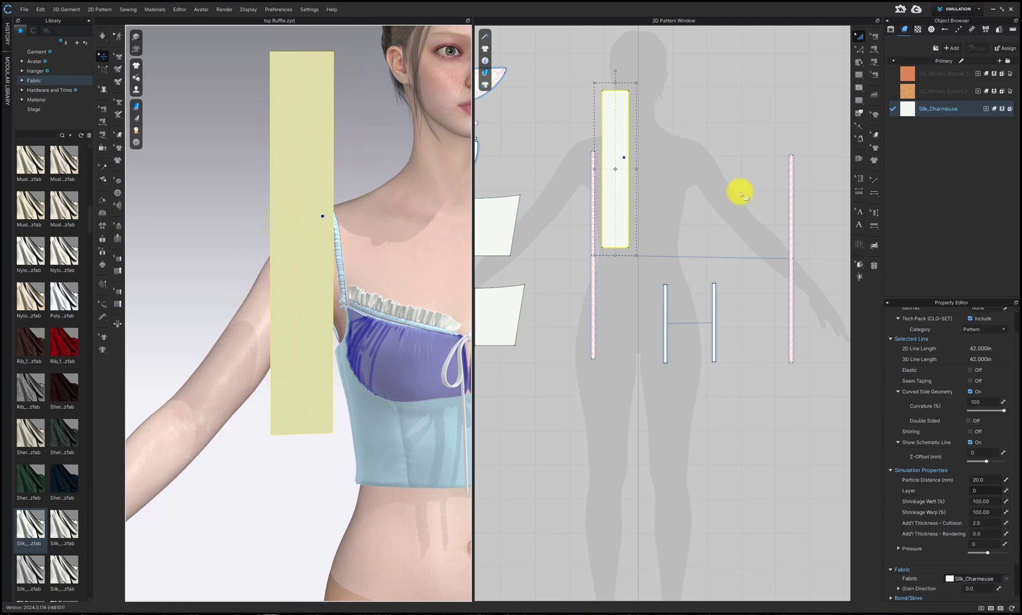
Move the rectangle slightly away from the strap's pattern in 2D and deselect it.
left_click(740, 192)
middle_click_drag(702, 186, 705, 222)
left_click_drag(616, 204, 630, 210)
left_click(669, 210)
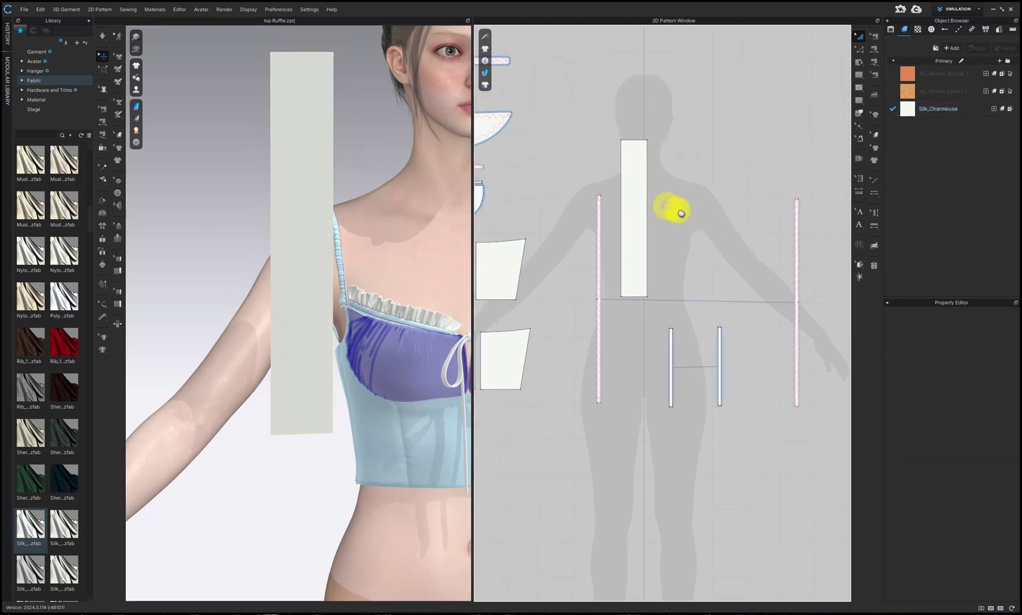
Narrow the ruffle rectangle's bottom edge to about 1.5 in with Edit Pattern by moving its outer lower corner inward.
left_click(859, 51)
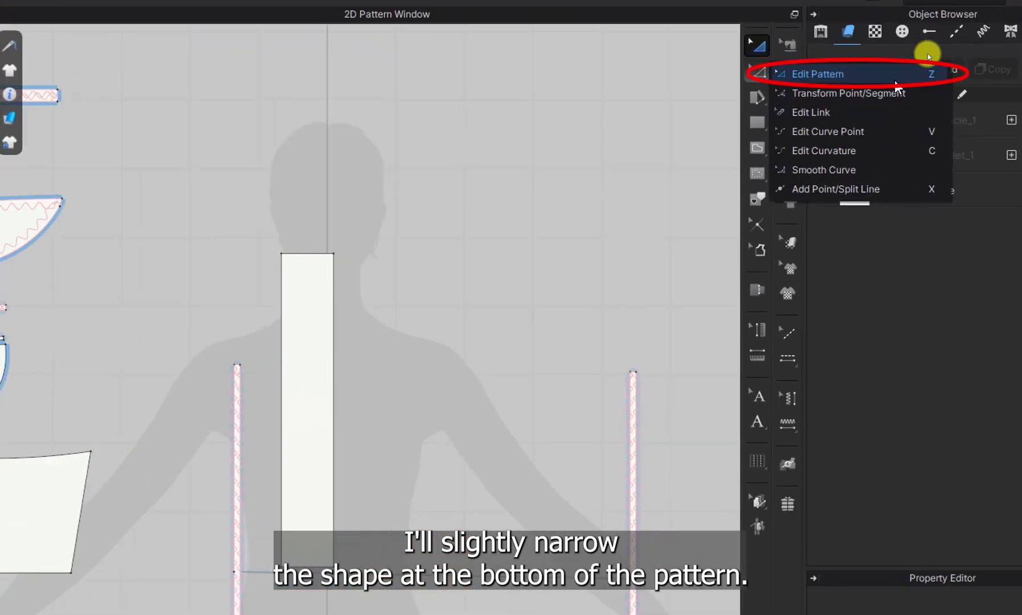
left_click(895, 78)
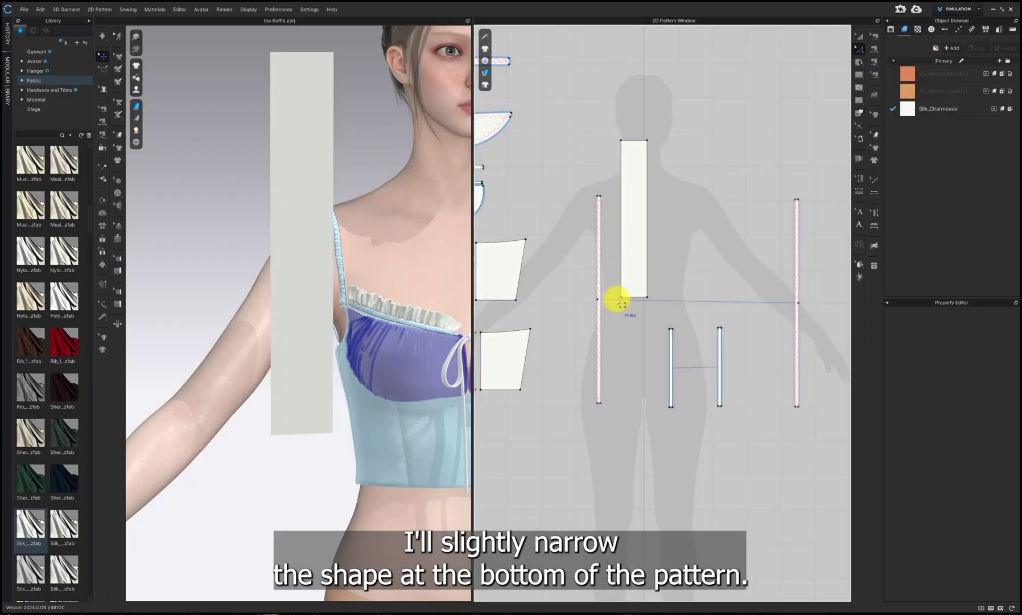
left_click(621, 298)
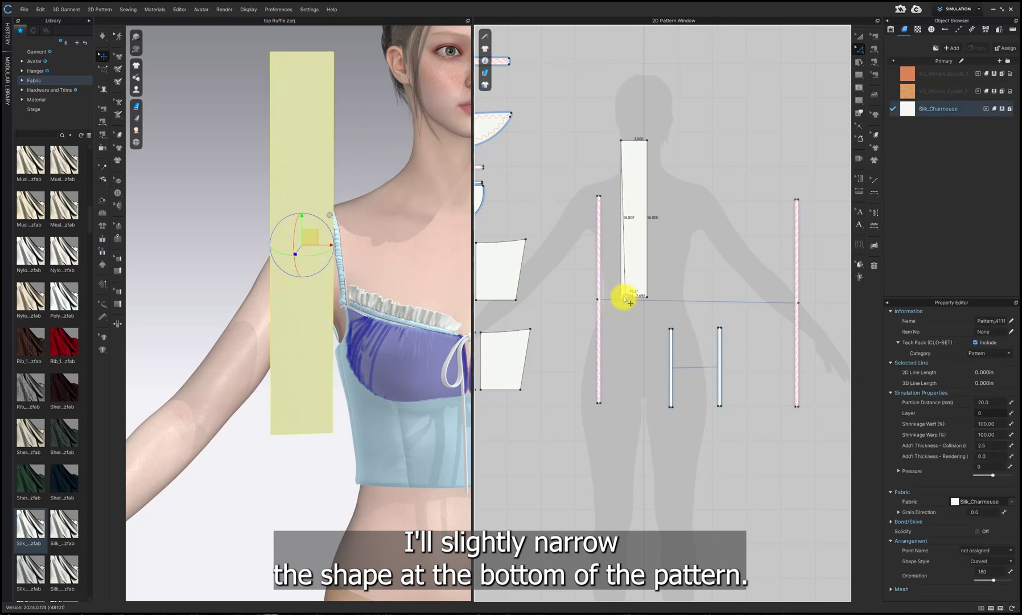
left_click_drag(633, 297, 633, 297)
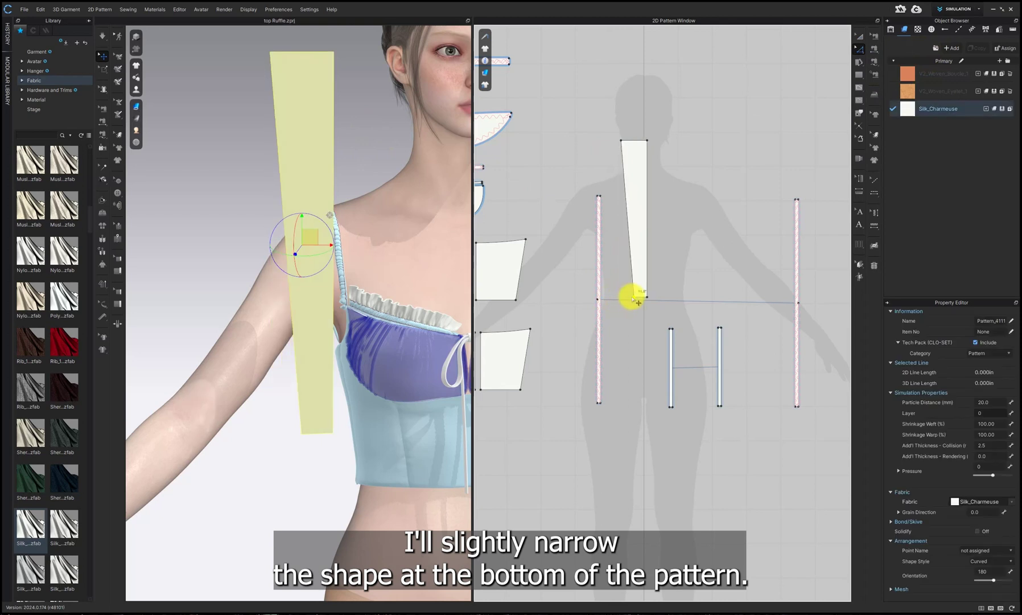
mouse_move(383, 257)
right_mouse_down()
mouse_move(347, 255)
mouse_move(434, 263)
mouse_move(365, 251)
right_mouse_up()
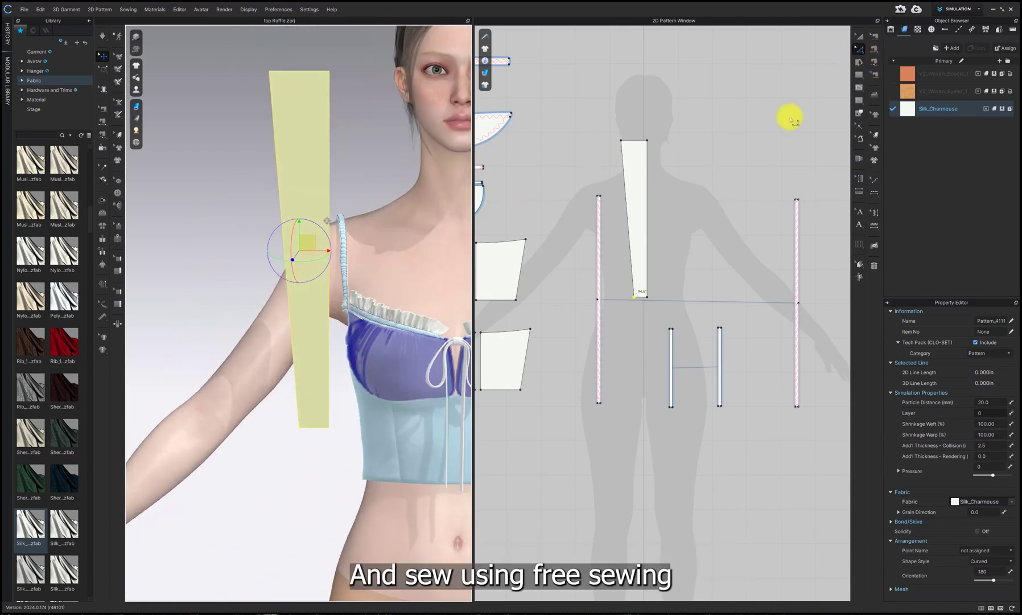
Sew the ruffle's full straight long edge to the front half of the shoulder strap with Free Sewing.
left_click(875, 62)
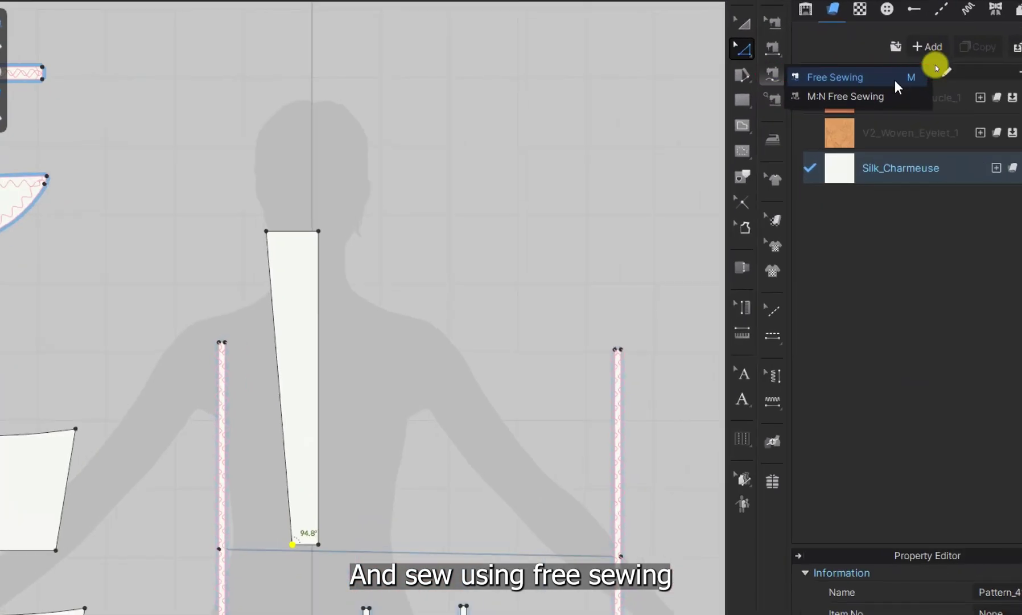
left_click(895, 81)
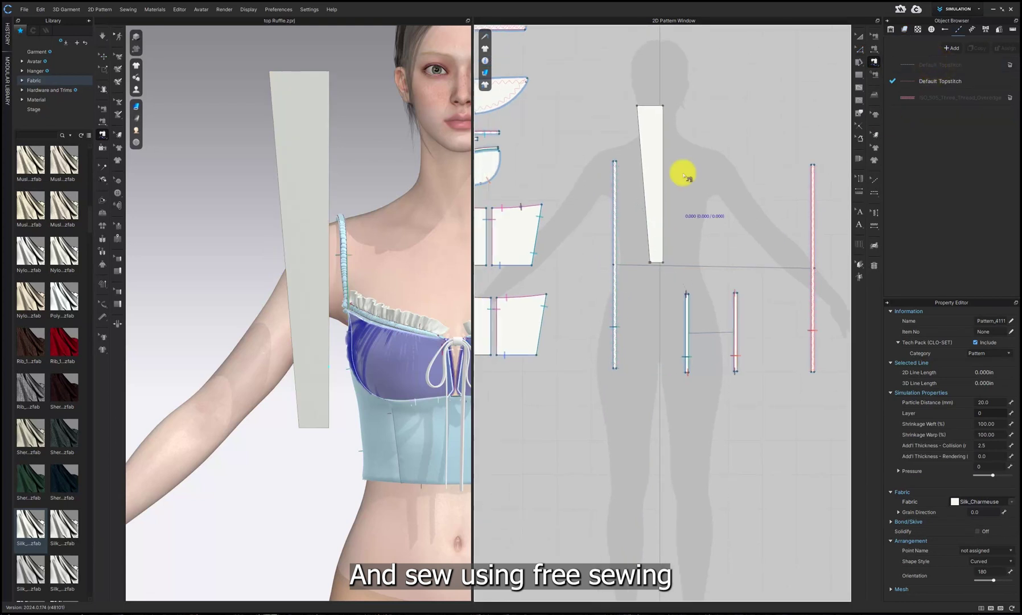
left_click(663, 105)
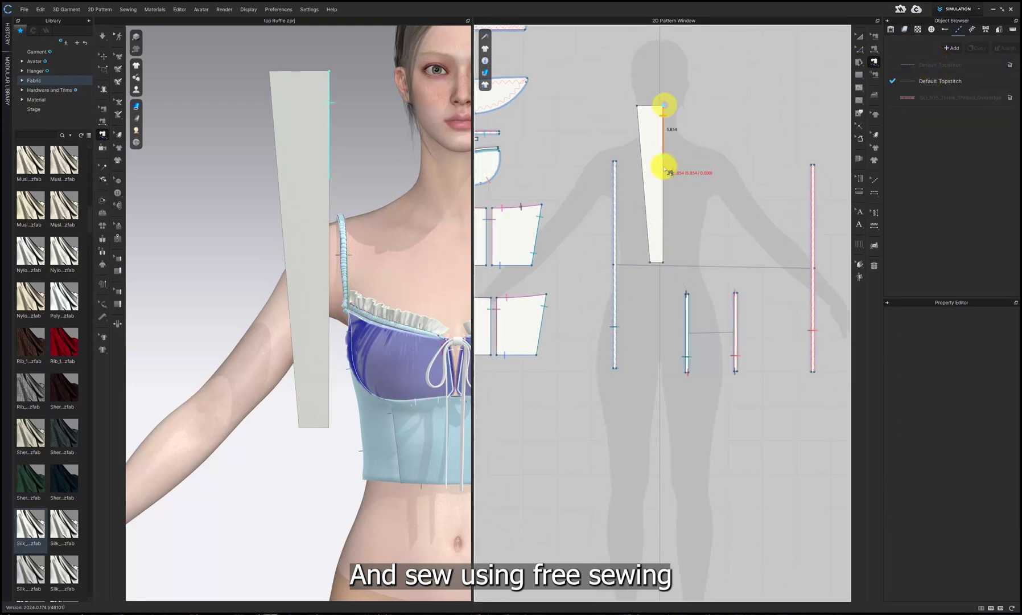
left_click(660, 261)
scroll(623, 291, "up", 3)
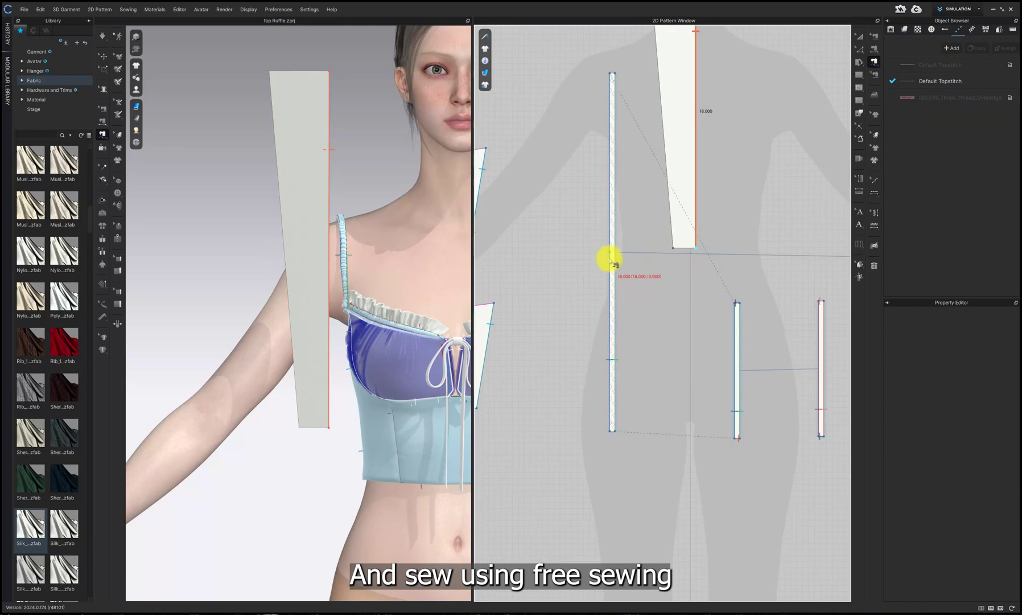
left_click(610, 256)
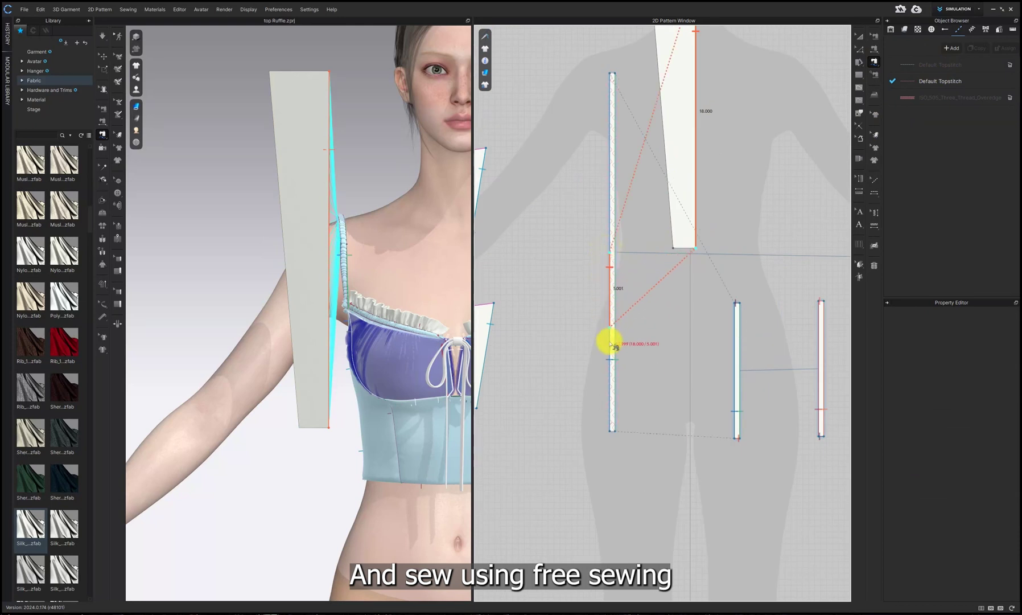
left_click(612, 432)
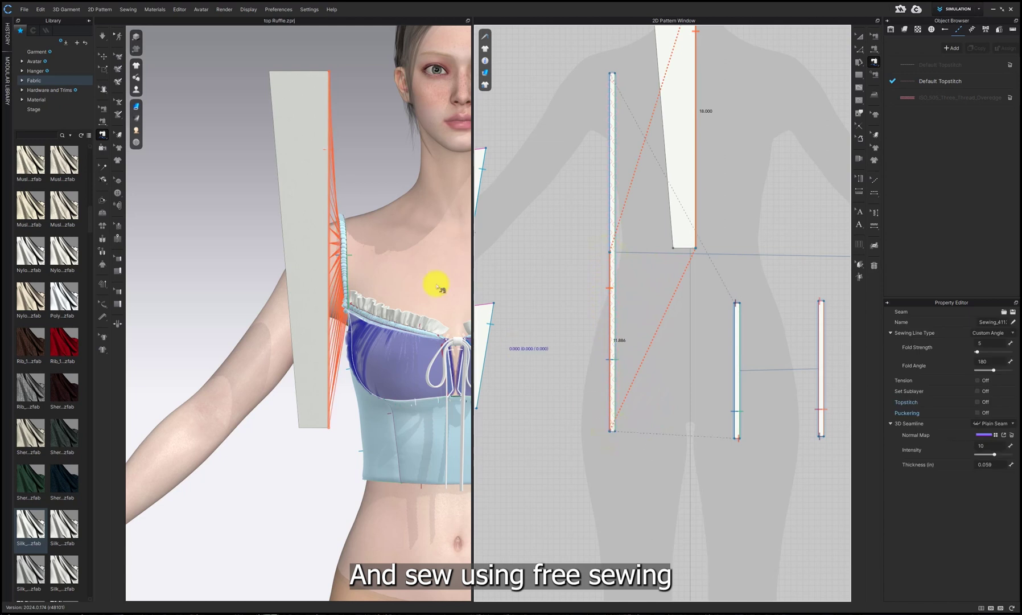
mouse_move(340, 260)
right_mouse_down()
mouse_move(308, 274)
mouse_move(352, 269)
mouse_move(341, 271)
right_mouse_up()
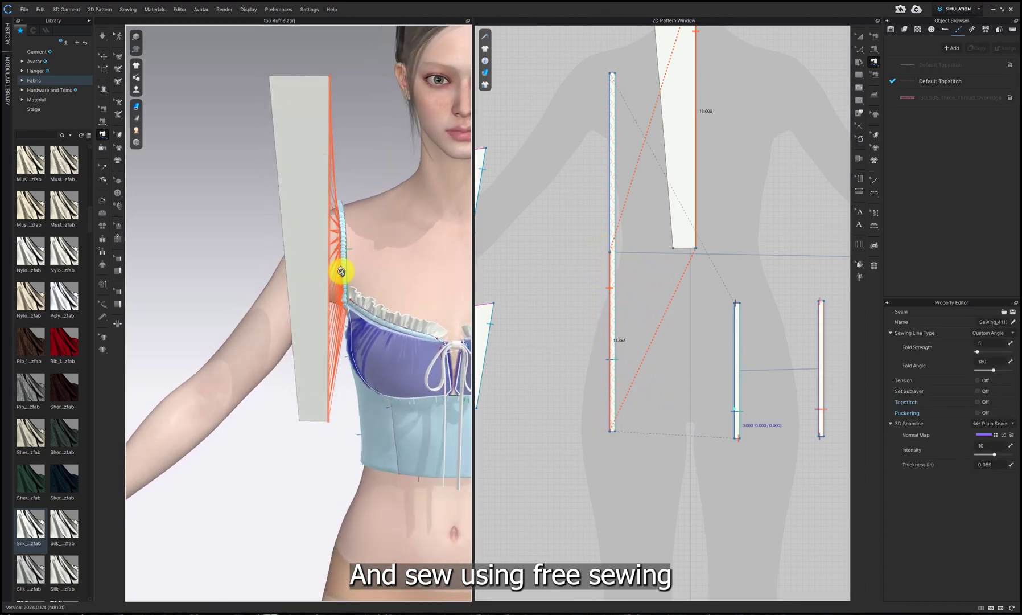
Simulate the garment and pull the gathered ruffle outward over the shoulder and down at its lower end, then stop simulating.
left_click(102, 35)
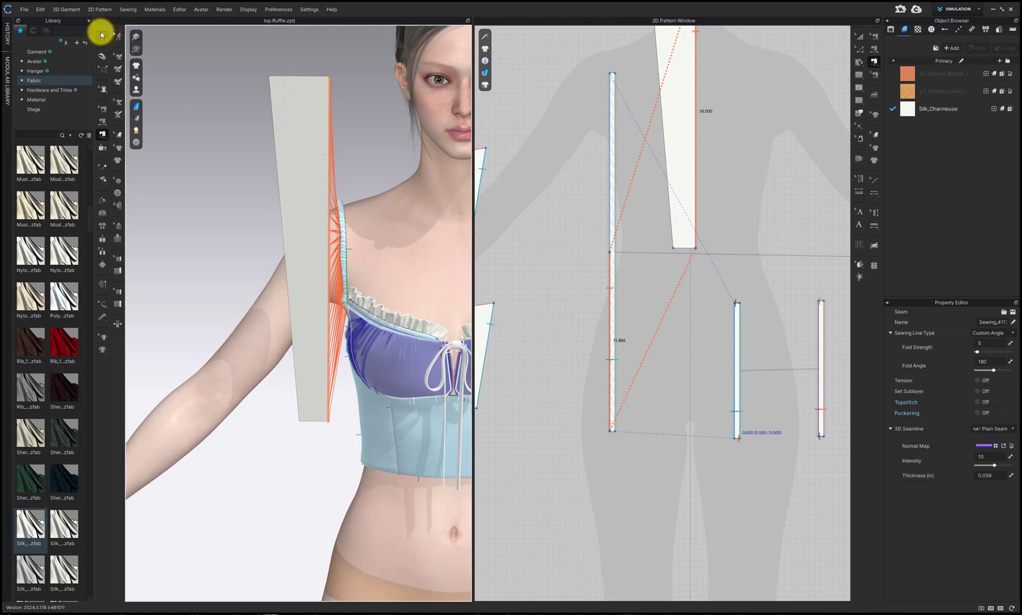
key("space")
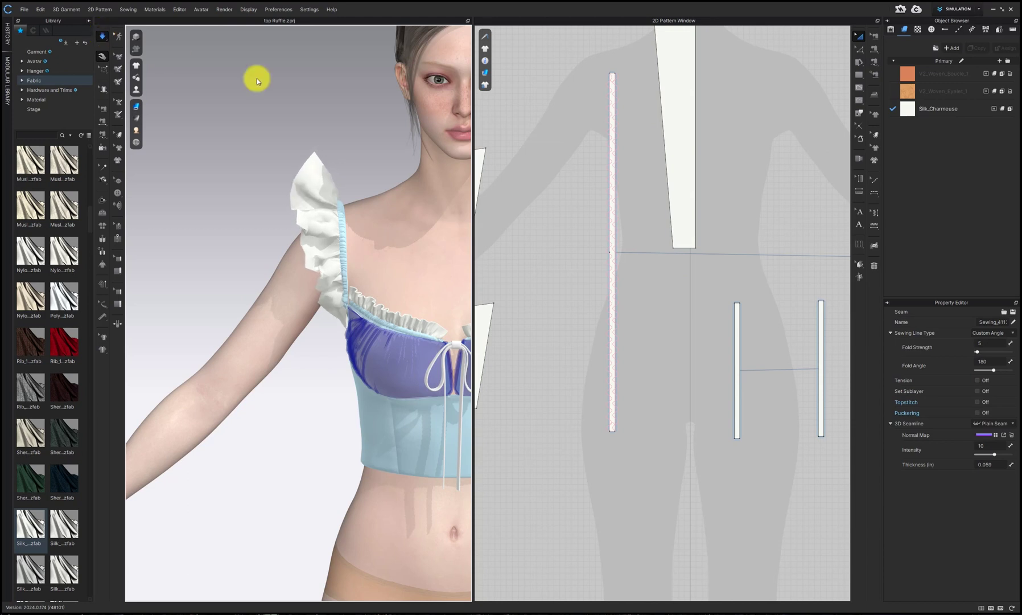
left_click_drag(288, 162, 302, 186)
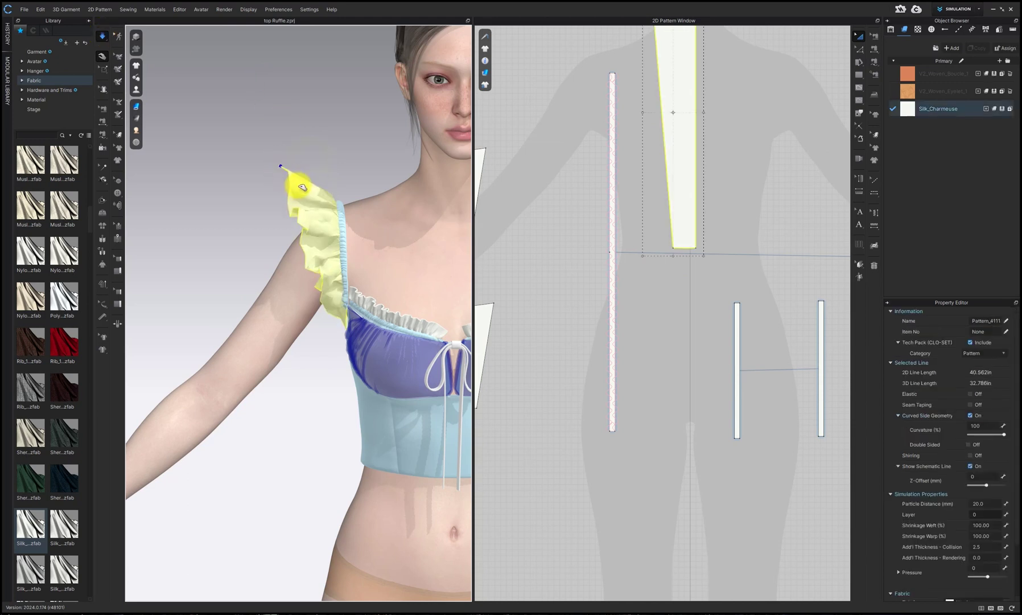
right_click_drag(322, 179, 351, 186)
left_click_drag(385, 239, 347, 302)
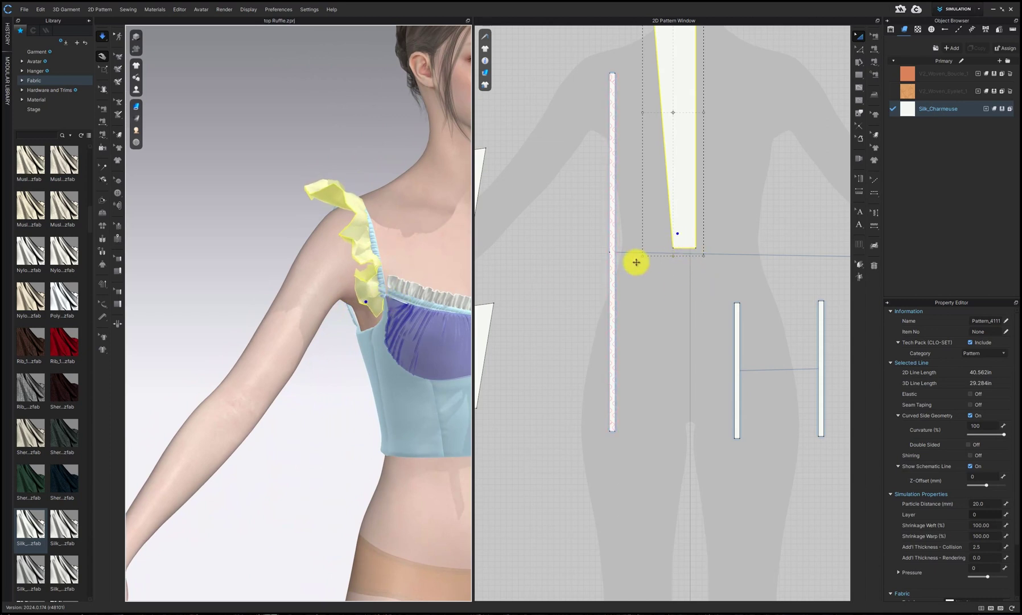
left_click(101, 35)
Sew the ruffle's narrow bottom edge to the short slanted upper edge of the side bodice panel with Free Sewing.
key("m")
scroll(387, 267, "up", 6)
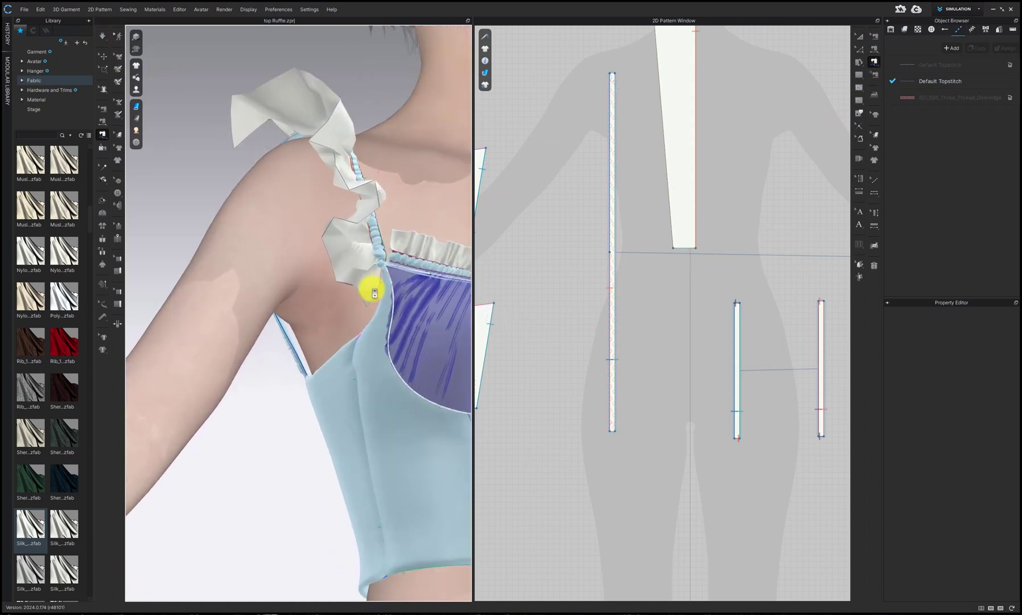
scroll(372, 290, "down", 1)
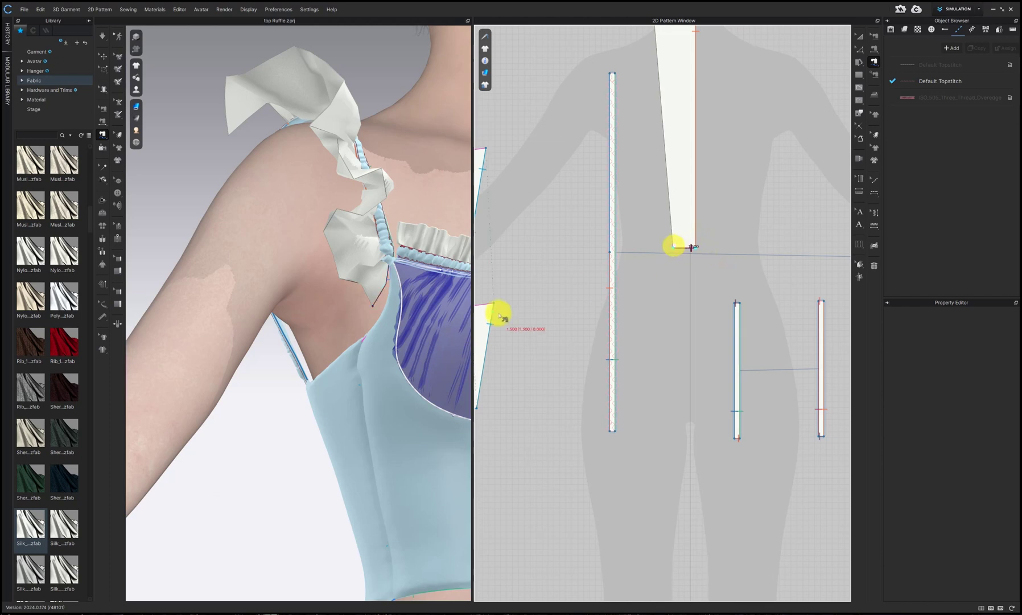
scroll(531, 307, "down", 5)
scroll(553, 341, "up", 6)
scroll(595, 273, "up", 5)
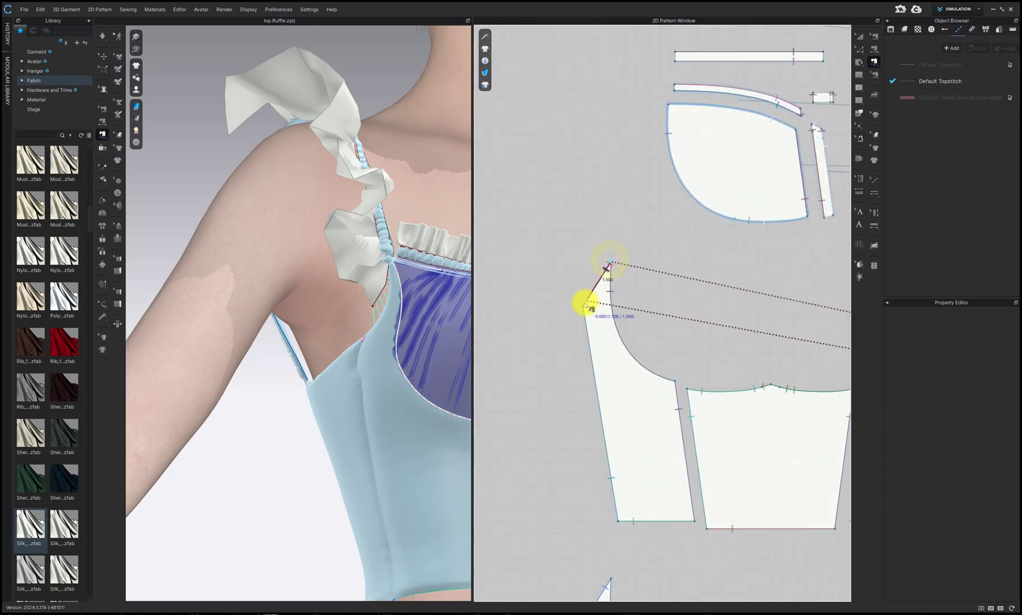
left_click(585, 307)
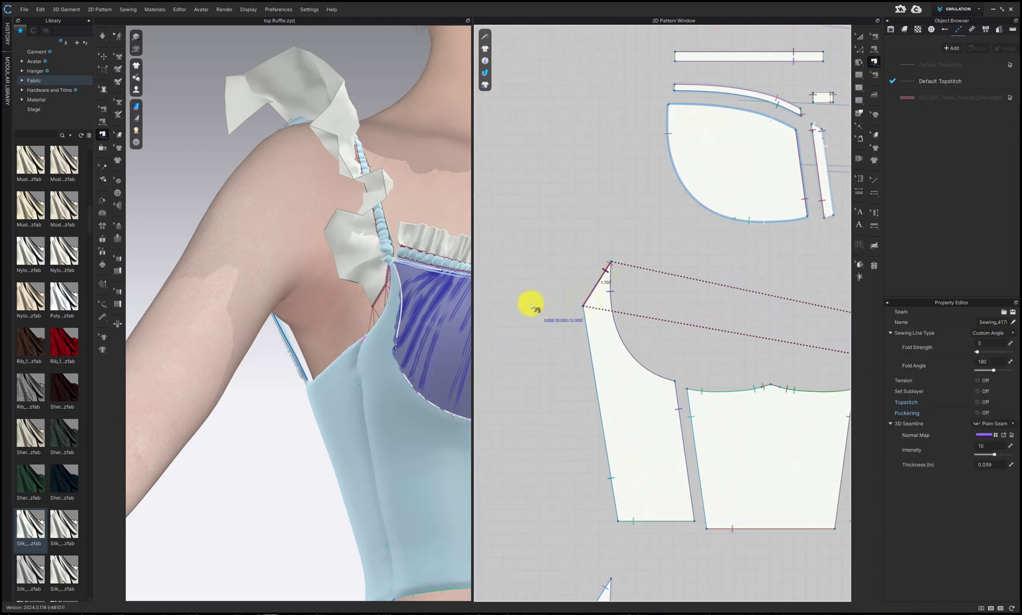
Simulate the garment to draw the ruffle's lower end onto the bodice, and stop the simulation.
left_click(103, 38)
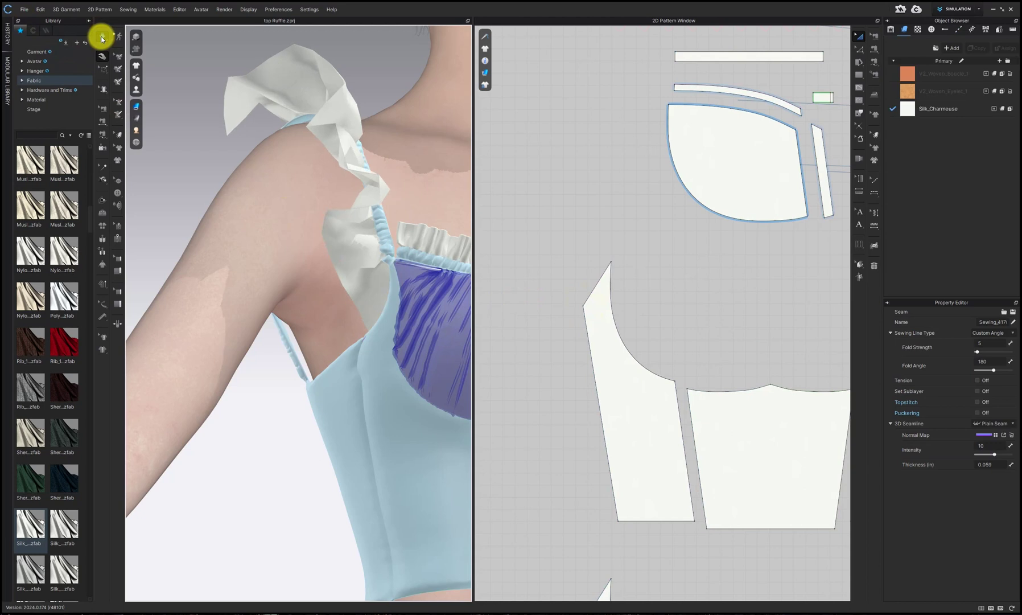
left_click(102, 39)
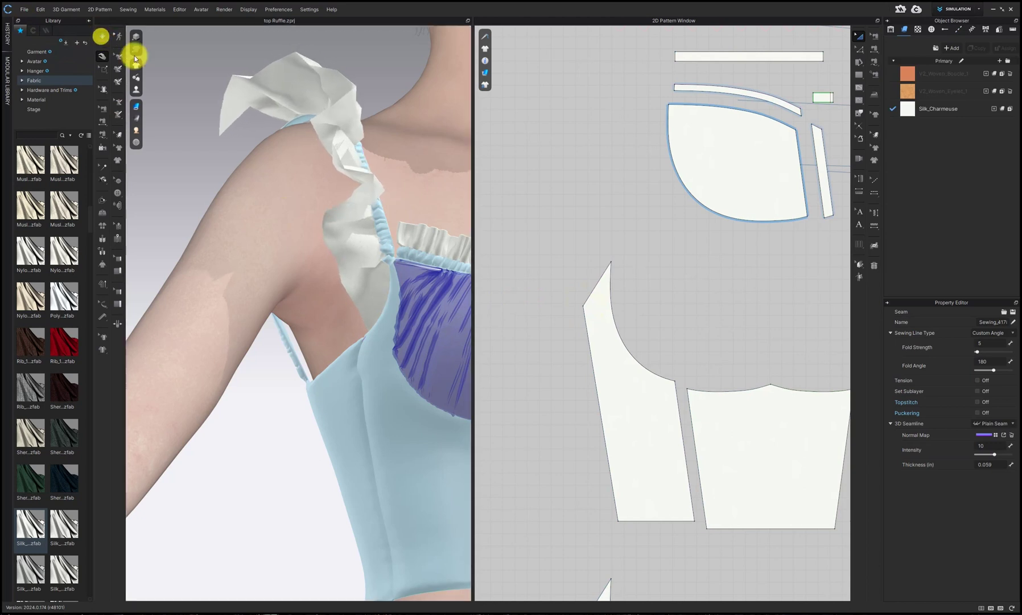
scroll(283, 185, "down", 1)
mouse_move(283, 185)
right_mouse_down()
mouse_move(272, 208)
mouse_move(305, 233)
mouse_move(237, 178)
mouse_move(254, 171)
mouse_move(275, 193)
right_mouse_up()
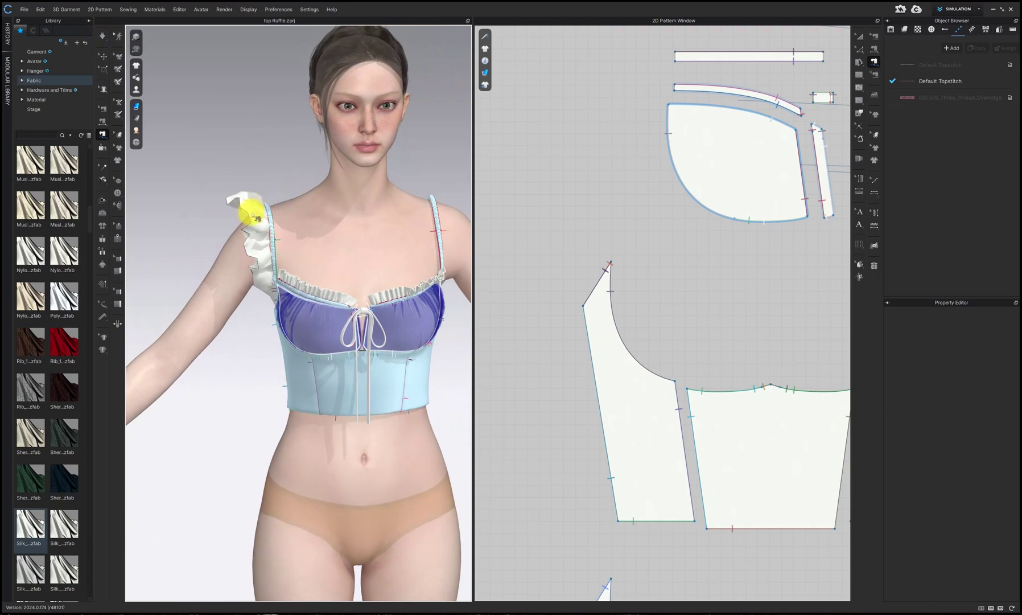
Set the shoulder ruffle pattern's particle distance to 19 mm and its additional rendering thickness to 1.5.
left_click(102, 55)
scroll(777, 274, "down", 3)
scroll(777, 274, "down", 5)
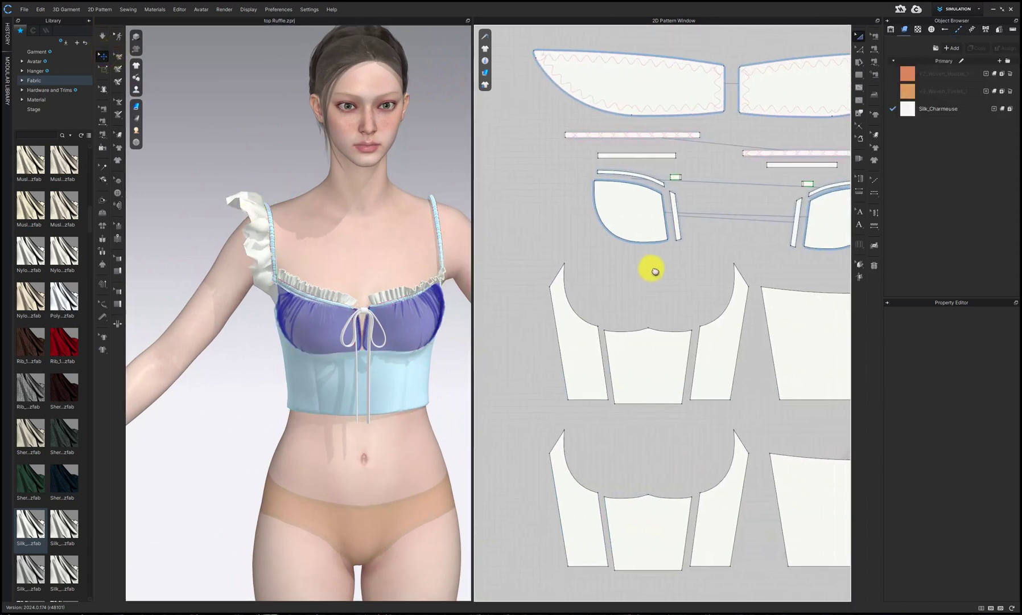
left_click_drag(672, 206, 712, 313)
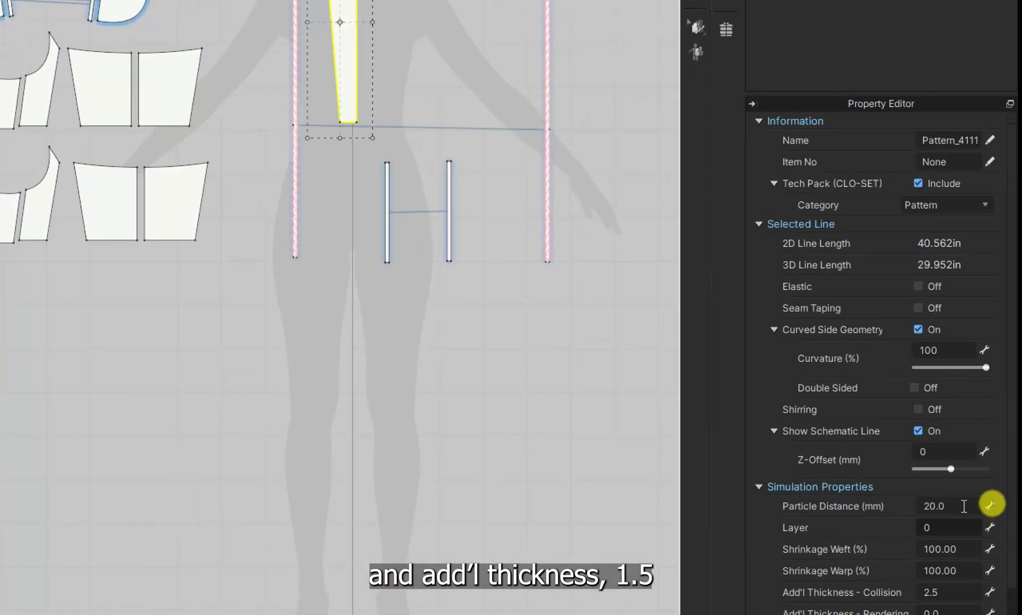
left_click(964, 505)
type("19")
key("Return")
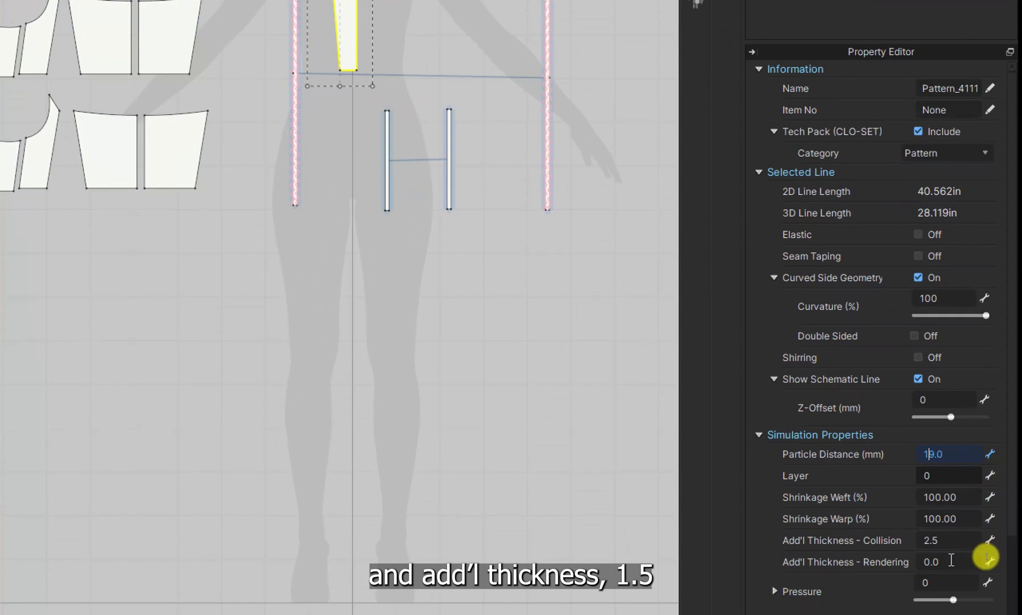
type("1")
key("Return")
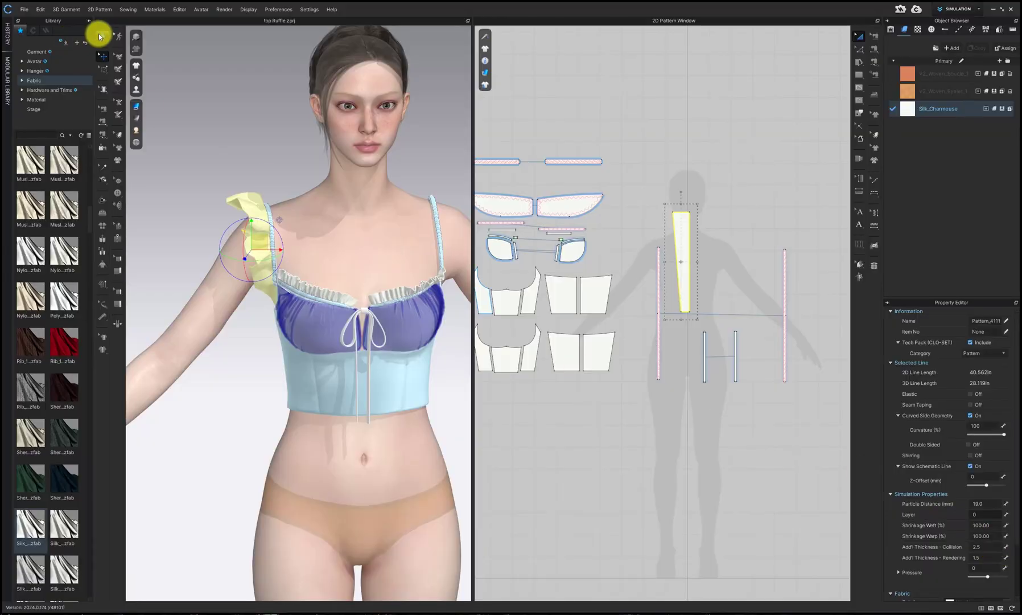
Simulate the garment to settle the shoulder ruffle, and set its particle distance to 5 mm.
left_click(100, 37)
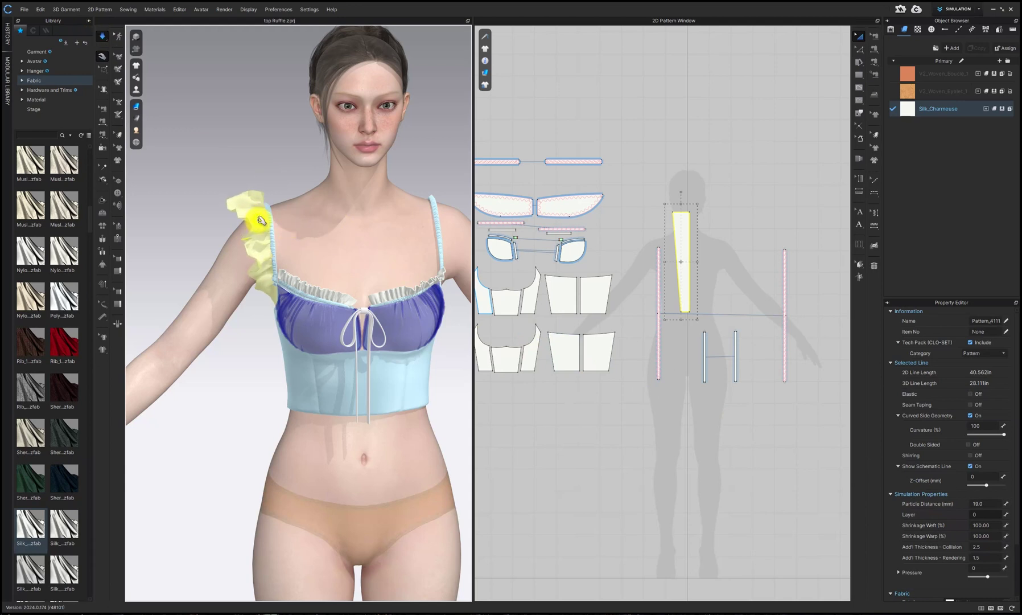
double_click(990, 504)
type("5")
key("Return")
Simulate the refined ruffle, pull its upper end outward over the shoulder, and stop simulating.
left_click(103, 38)
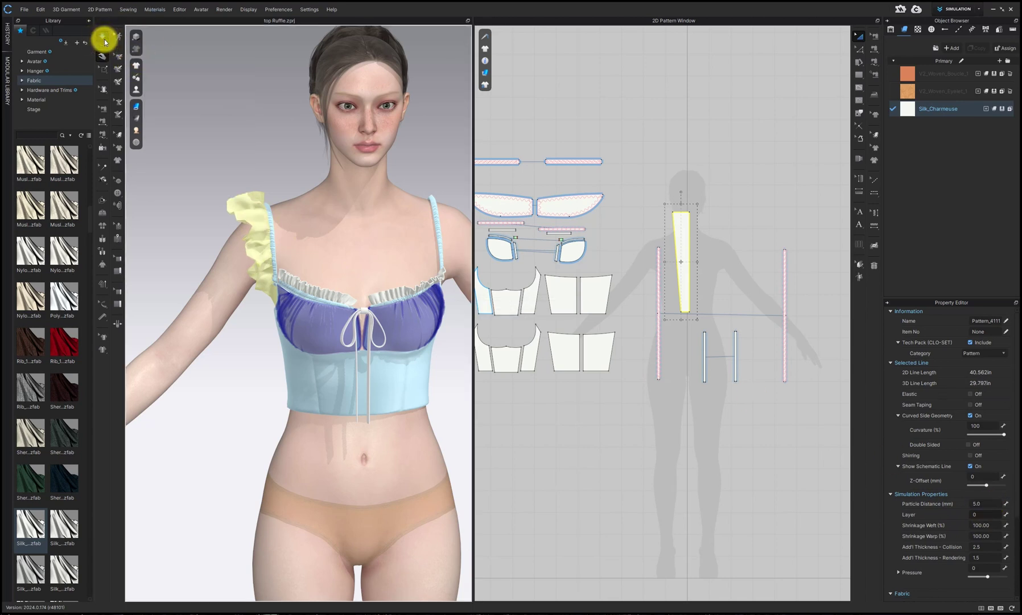
left_click_drag(266, 192, 210, 193)
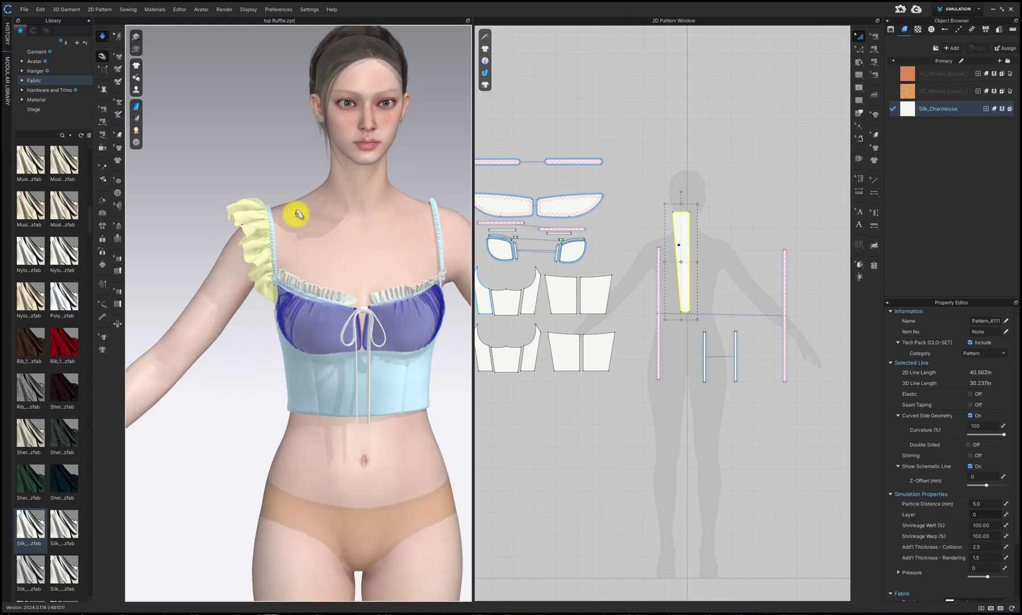
left_click(103, 37)
Clone the shoulder ruffle as a symmetric pattern with sewing beside the original, and simulate it onto the other strap.
scroll(157, 93, "up", 1)
scroll(546, 197, "up", 2)
middle_click_drag(558, 205, 680, 215)
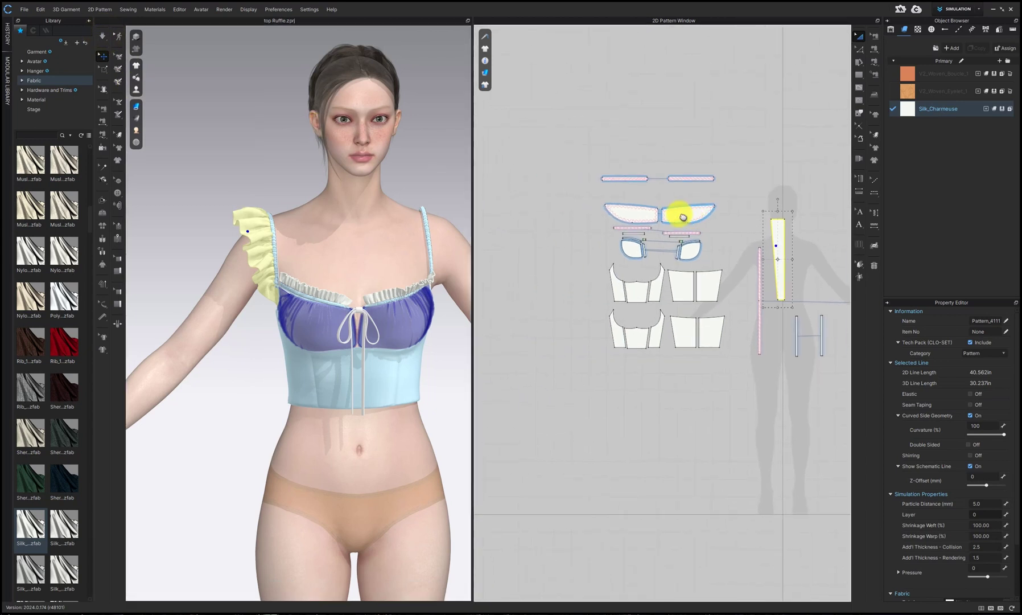
middle_click_drag(766, 256, 654, 248)
right_click_drag(348, 251, 471, 255)
middle_click_drag(229, 274, 366, 292)
right_click_drag(366, 292, 231, 292)
middle_click_drag(441, 329, 257, 303)
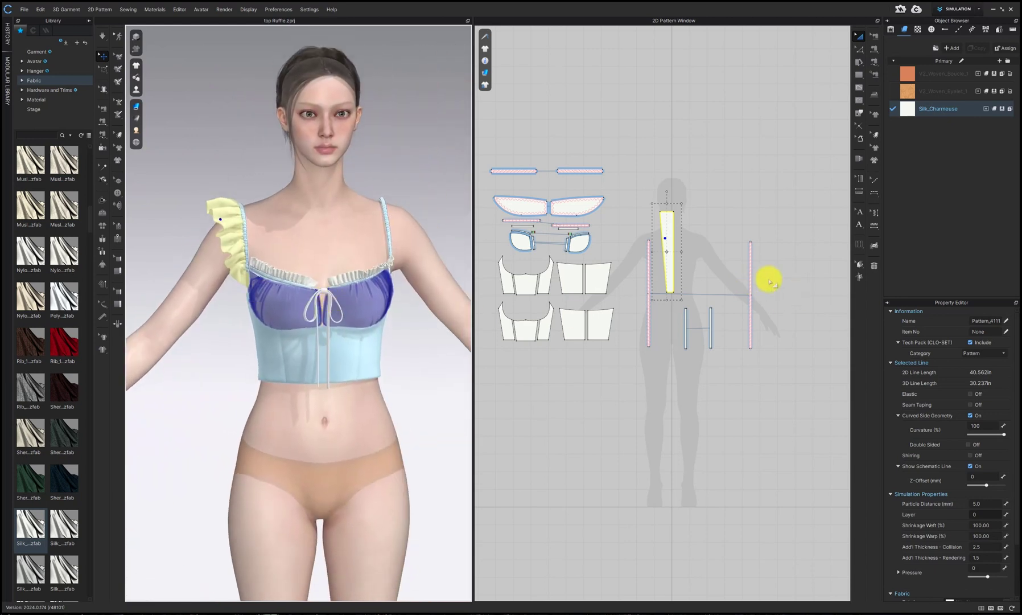
left_click(667, 243)
right_click(662, 239)
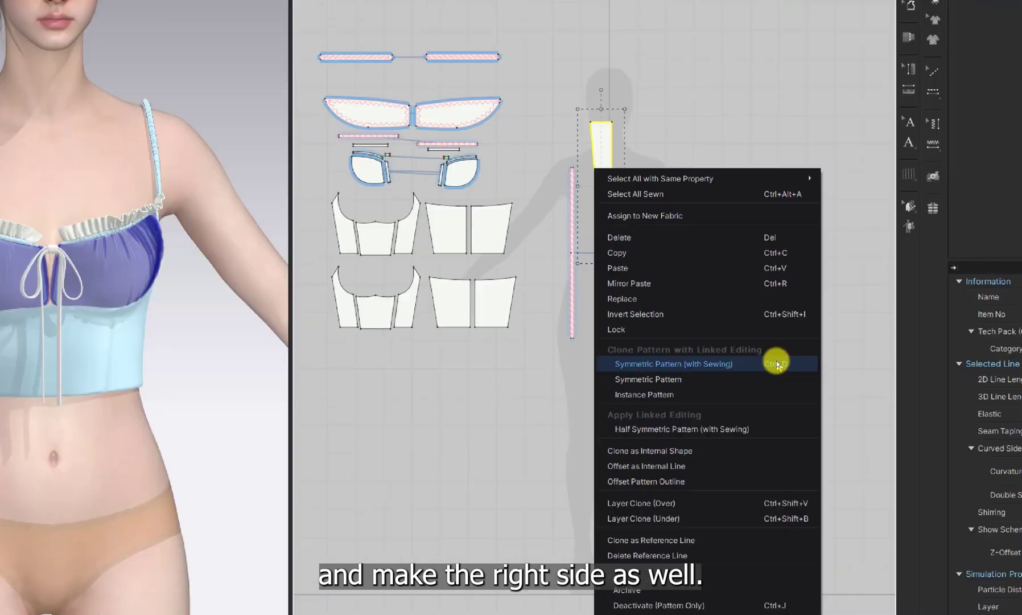
left_click(776, 363)
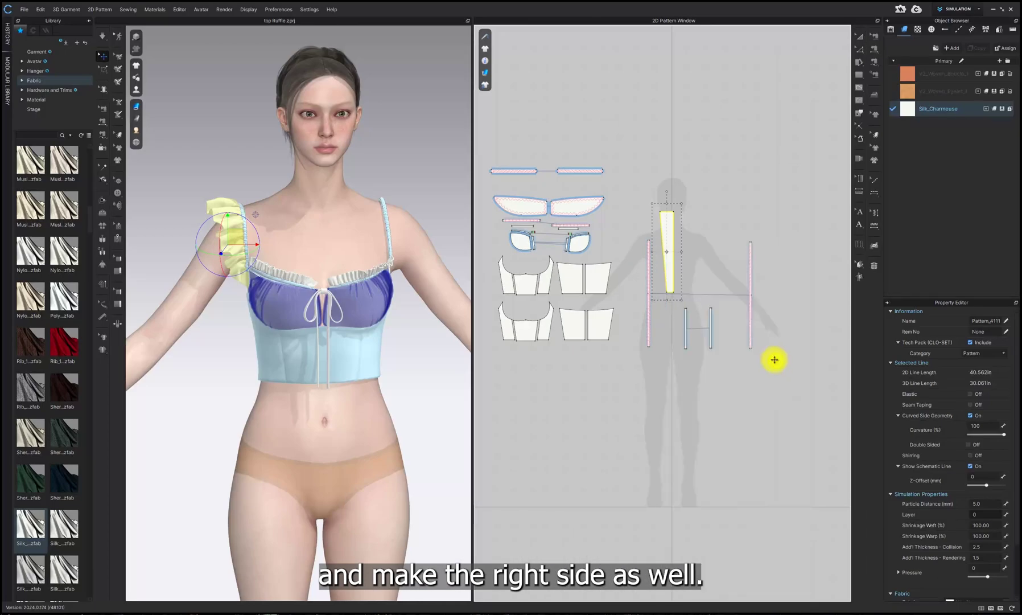
left_click(715, 254)
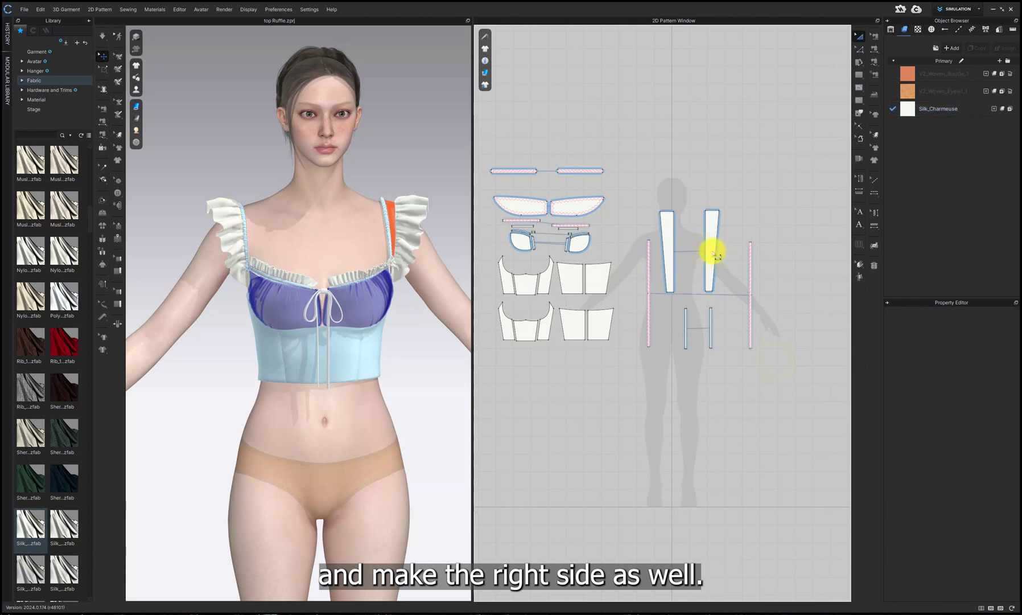
left_click(101, 37)
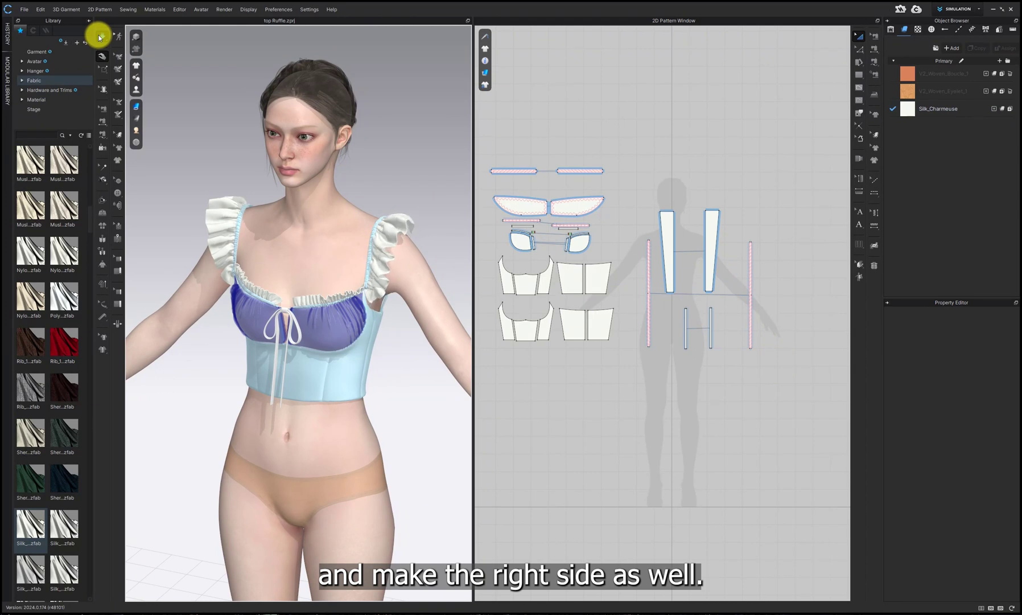
left_click(98, 36)
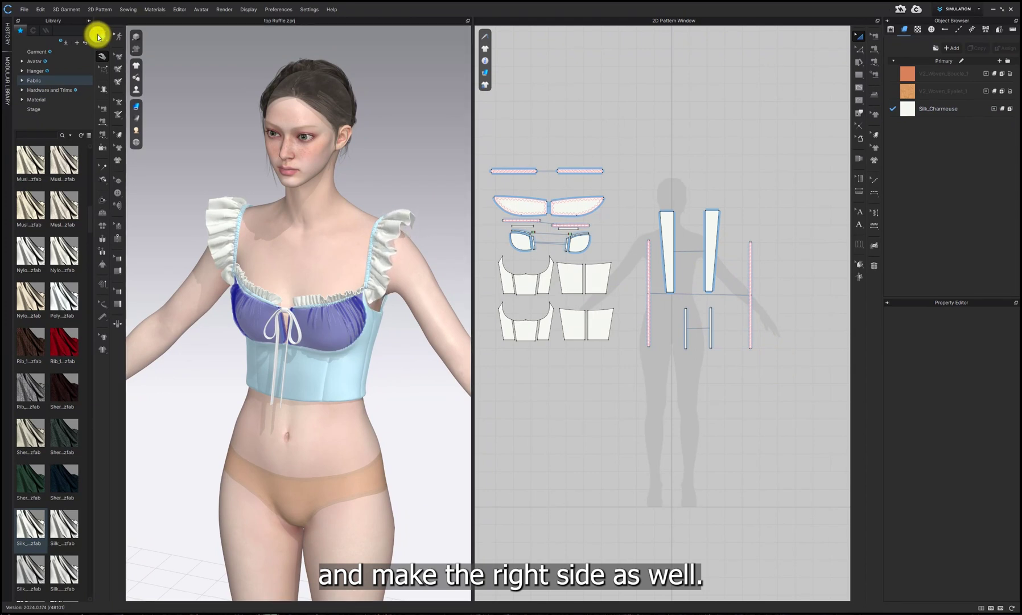
Sew the mirrored ruffle's narrow bottom edge to the short slanted upper edge of its side bodice panel with Free Sewing.
right_click_drag(420, 340, 335, 246)
scroll(316, 241, "up", 3)
scroll(316, 242, "down", 2)
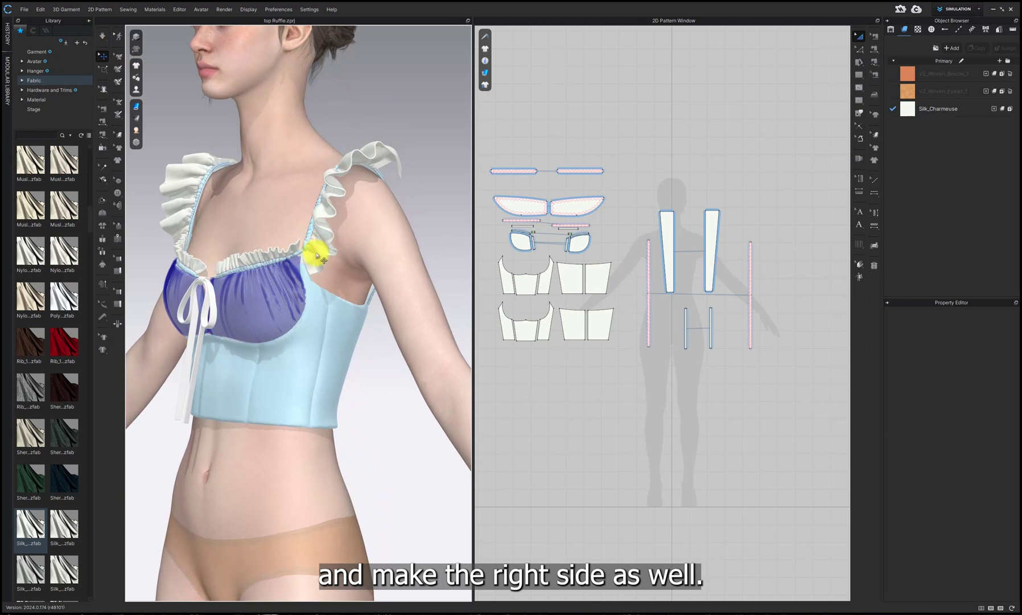
scroll(692, 254, "up", 2)
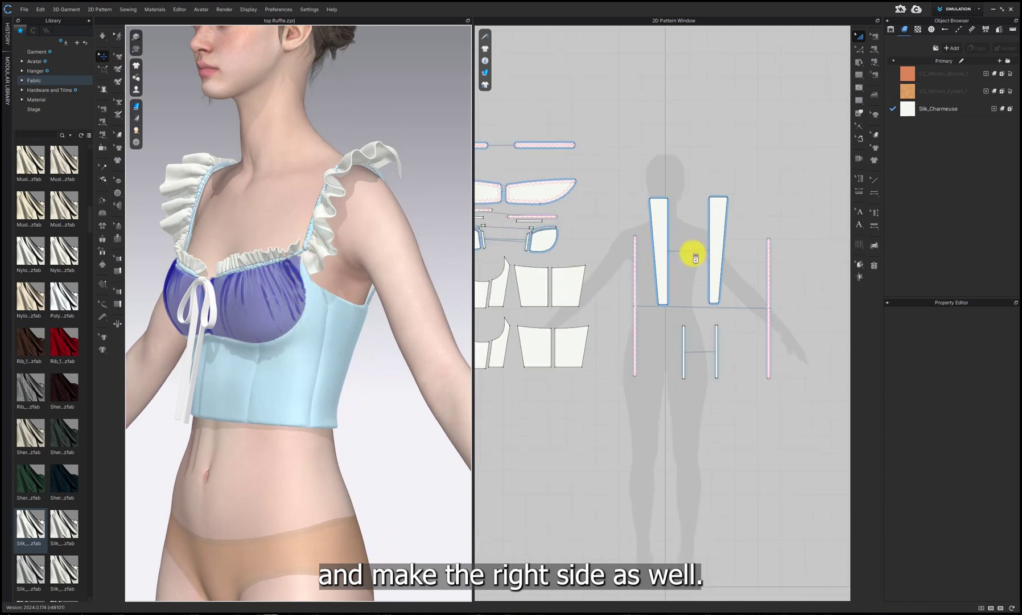
left_click(876, 61)
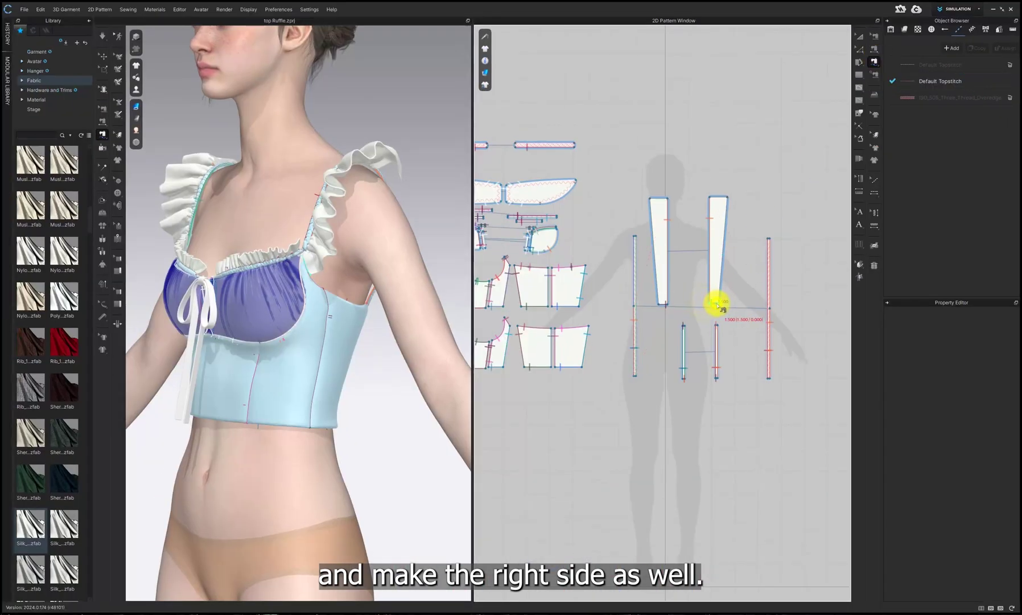
left_click(718, 305)
scroll(580, 276, "up", 5)
left_click(578, 268)
left_click(584, 281)
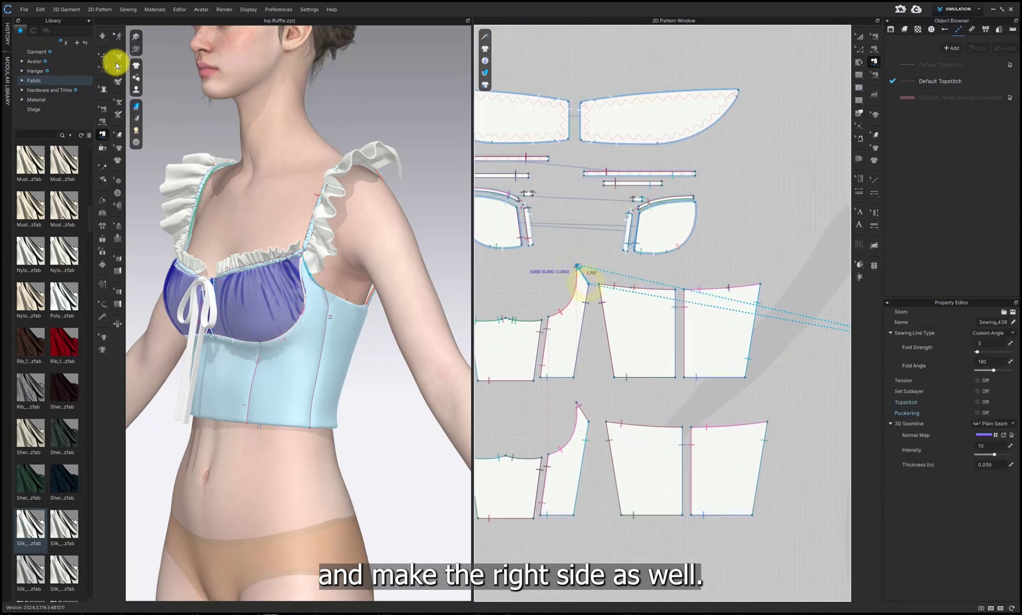
Simulate the garment to draw the mirrored ruffle's lower end onto the bodice, and stop the simulation.
left_click(103, 36)
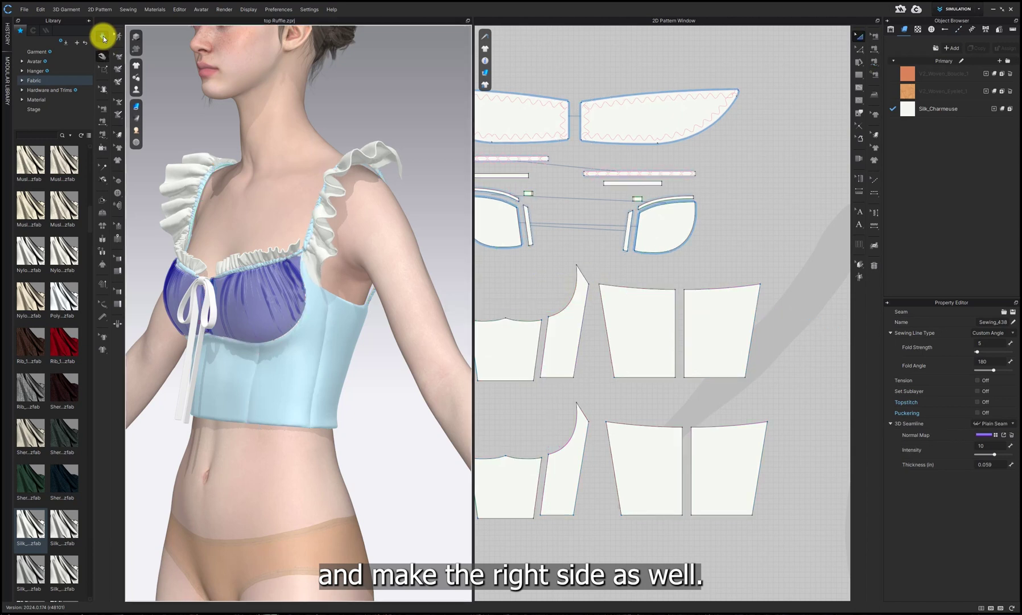
left_click(103, 36)
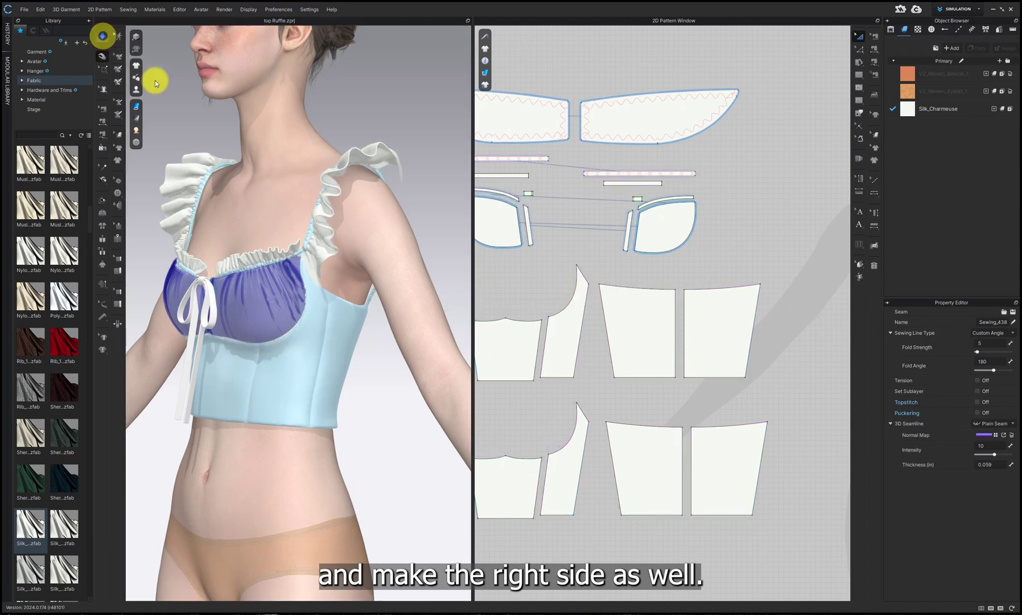
left_click(101, 33)
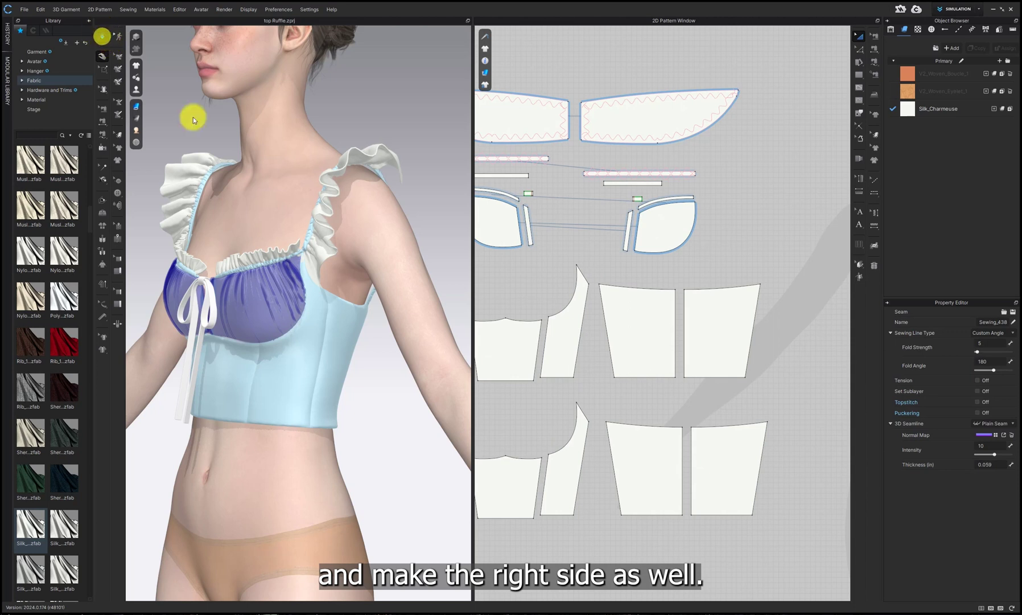
Copy both tapered shoulder ruffle patterns and paste the pair directly above the originals in the 2D layout.
key("m")
scroll(264, 199, "down", 3)
right_click_drag(264, 199, 332, 213)
scroll(334, 214, "down", 1)
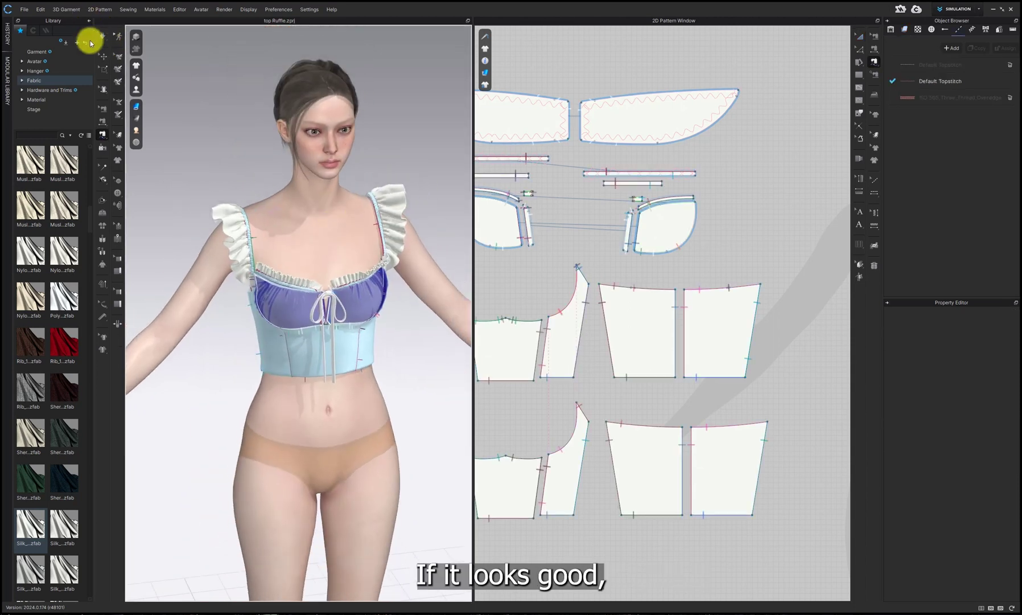
left_click(102, 56)
scroll(520, 220, "down", 5)
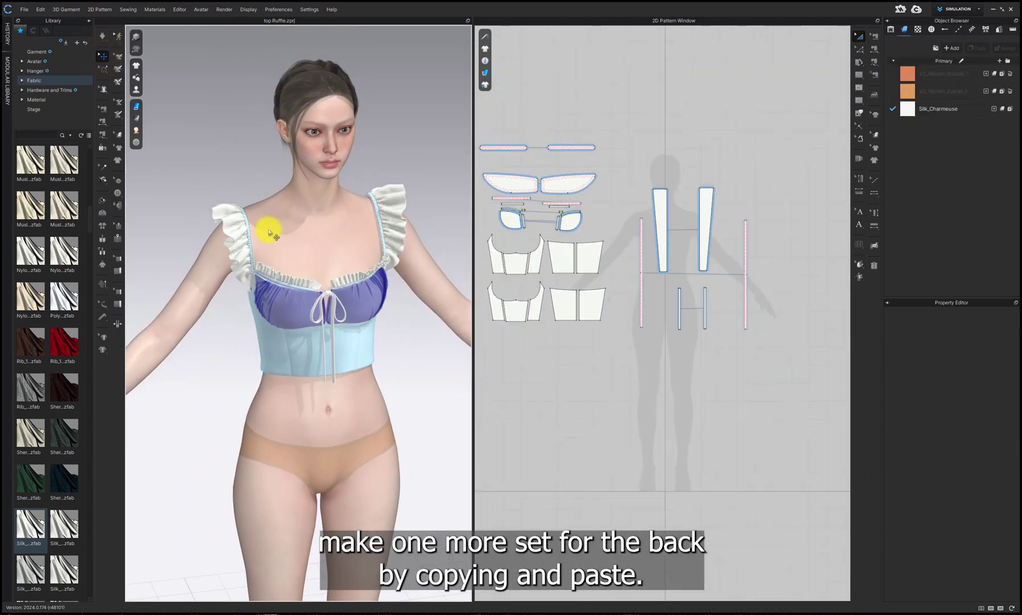
right_click_drag(259, 240, 344, 225)
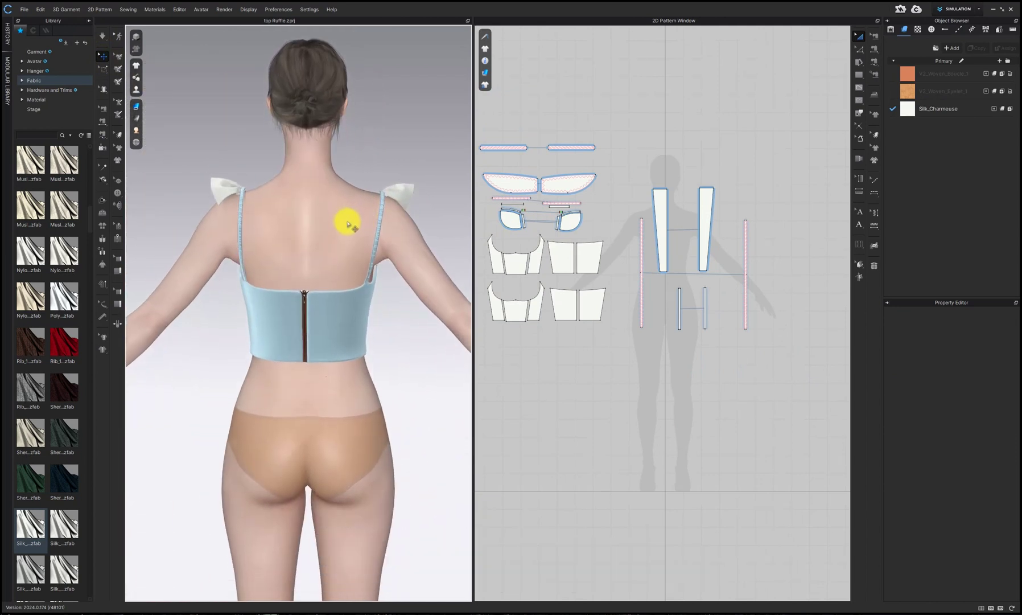
left_click(699, 217)
scroll(665, 175, "down", 2)
left_click_drag(645, 164, 722, 260)
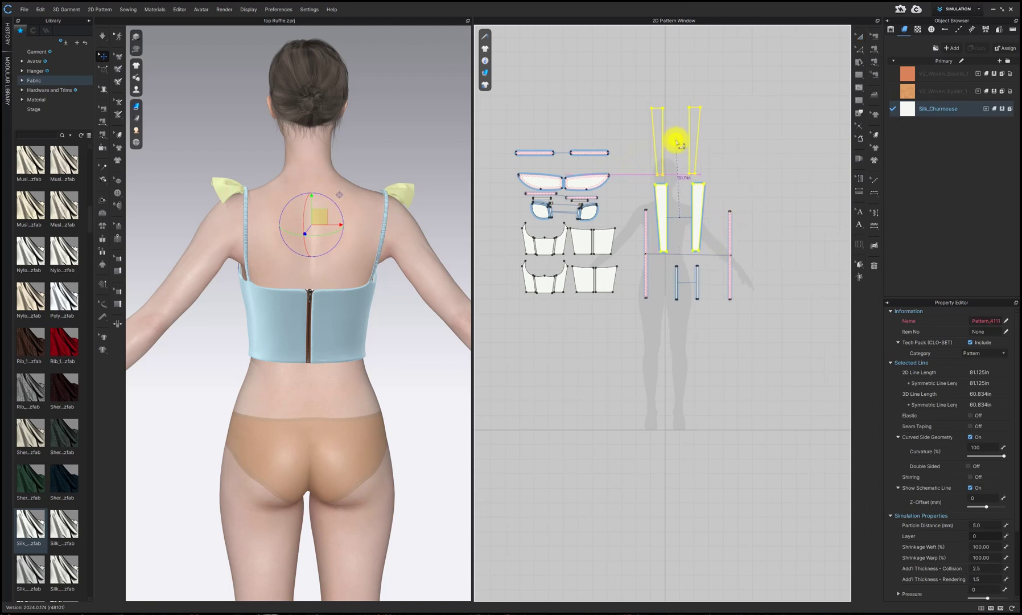
left_click(676, 141)
Show the avatar's arrangement points and turn the avatar to its back for placing the pasted ruffles.
scroll(297, 217, "down", 2)
right_click_drag(267, 214, 343, 149)
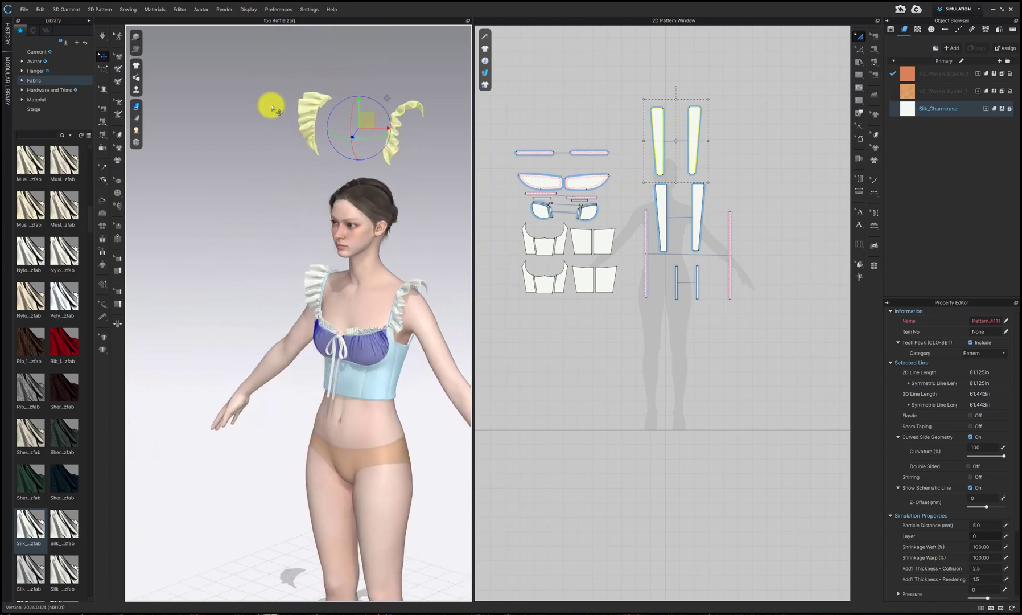
left_click(136, 90)
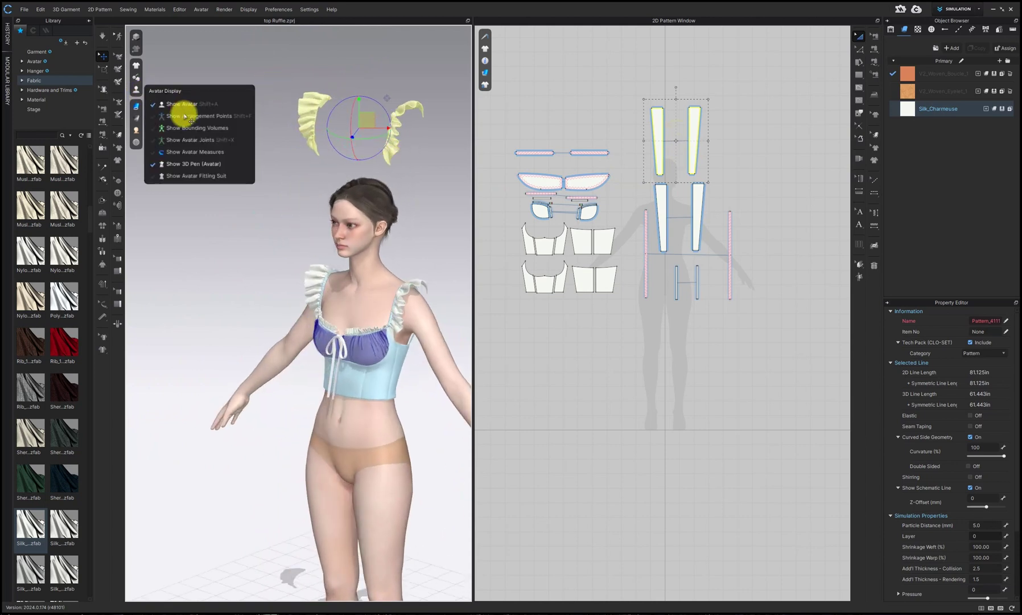
left_click(184, 117)
right_click_drag(353, 183, 310, 105)
right_click_drag(352, 339, 367, 357)
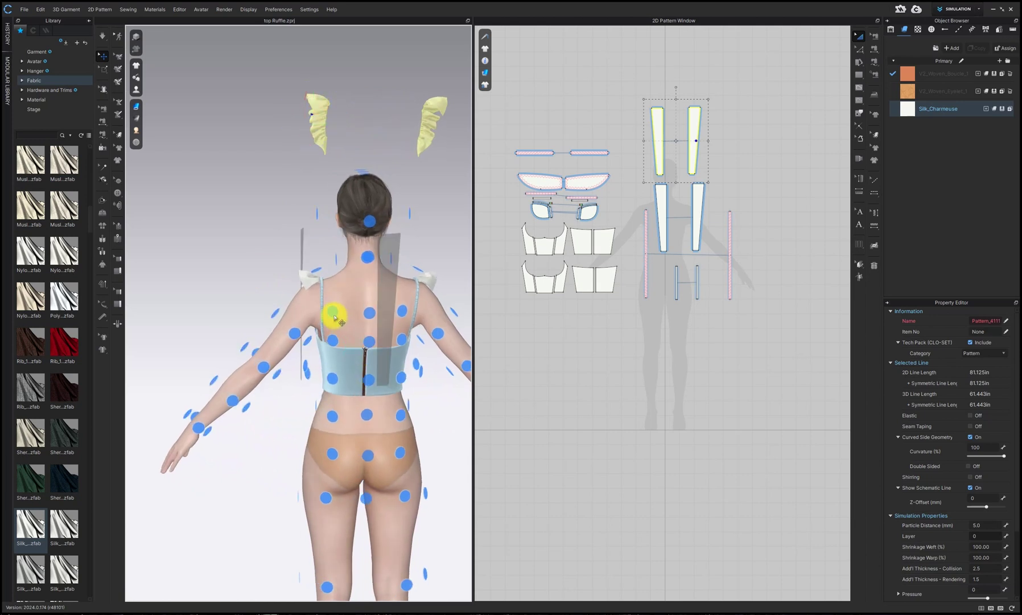
Arrange the two pasted ruffles upright behind the avatar's back, one outside each shoulder strap, using the arrangement points.
left_click_drag(335, 318, 371, 315)
right_click_drag(365, 297, 283, 189)
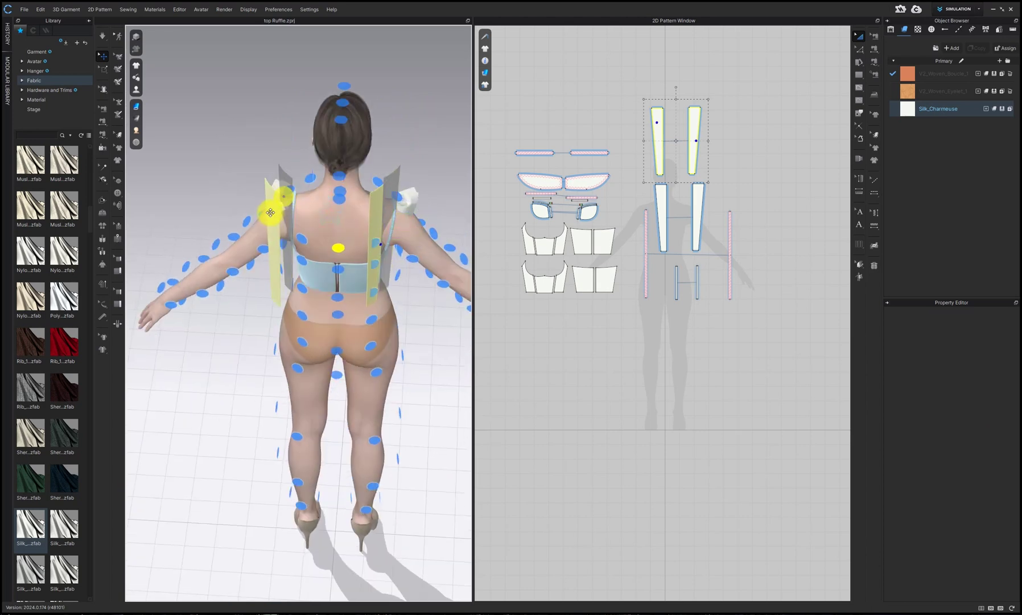
left_click(406, 314)
left_click(371, 227)
right_click_drag(404, 309, 328, 212)
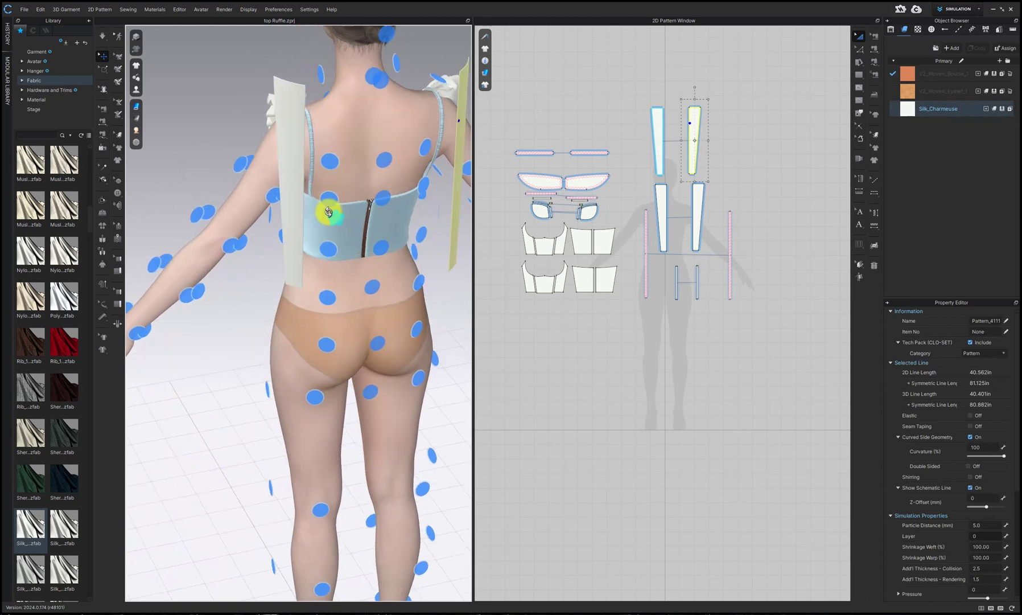
scroll(328, 212, "up", 1)
left_click(742, 177)
right_click_drag(680, 222, 704, 202)
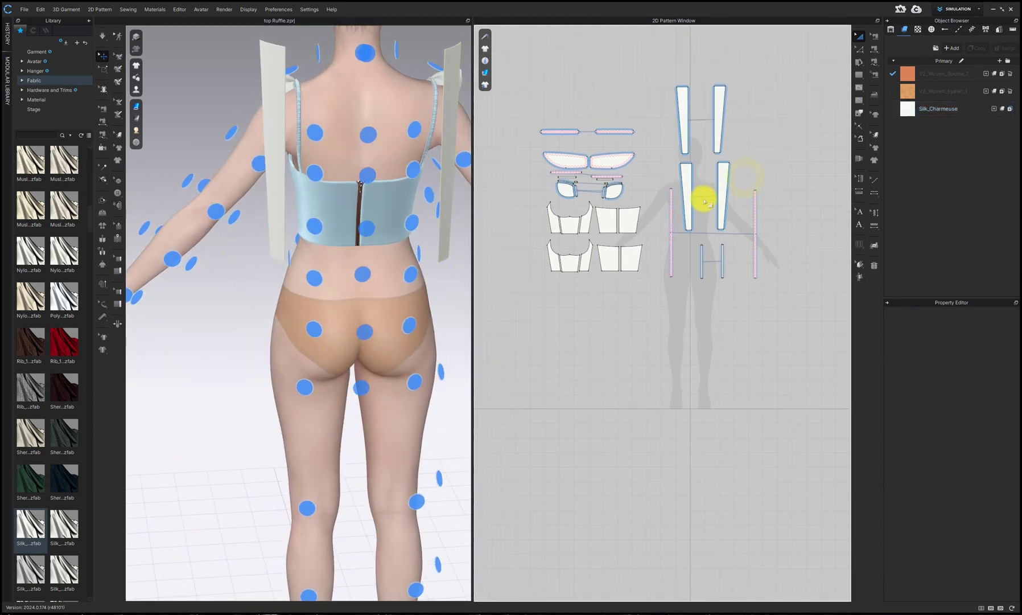
Sew the left pasted ruffle's long straight edge to the upper half of the rightmost long strap pattern with Free Sewing.
left_click(875, 62)
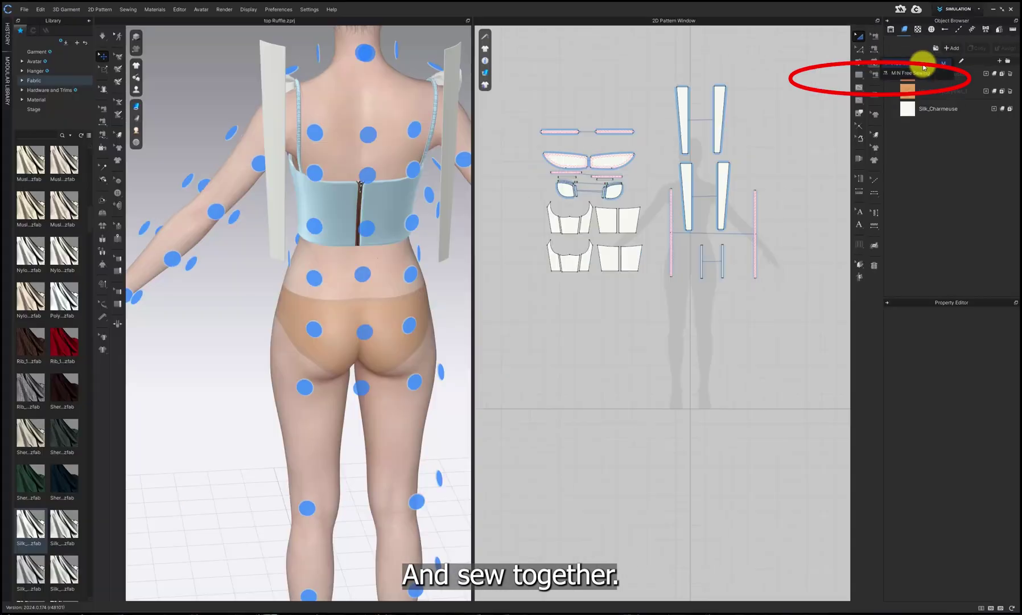
left_click(895, 80)
left_click(282, 52)
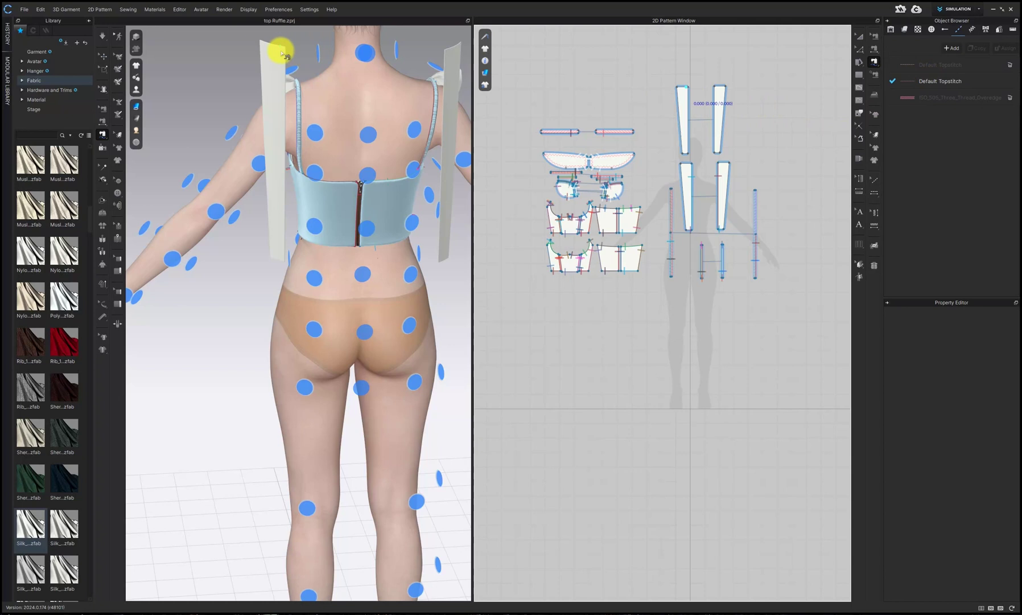
left_click_drag(690, 88, 687, 148)
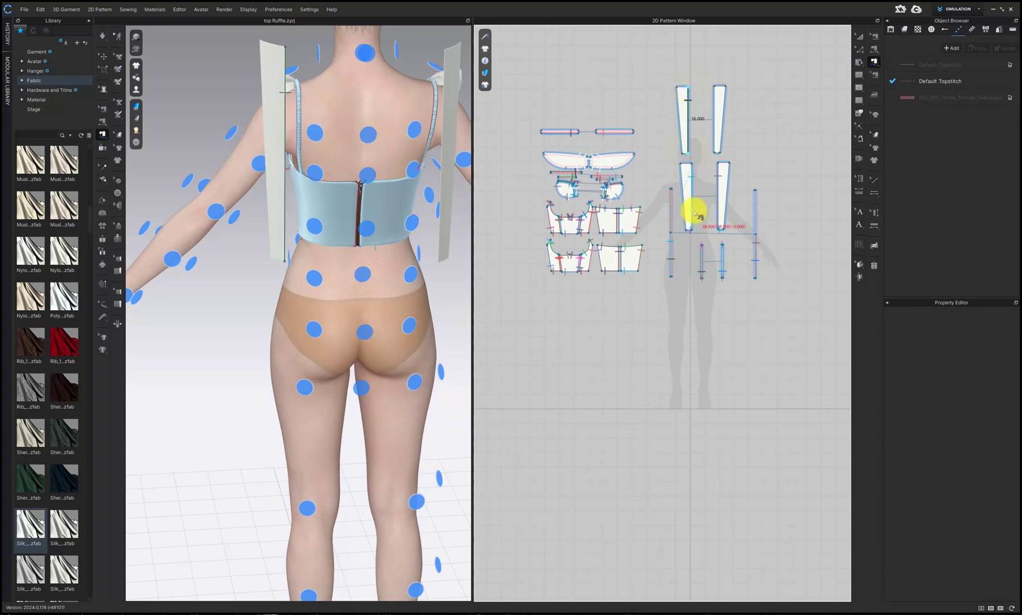
left_click(671, 254)
scroll(696, 260, "up", 3)
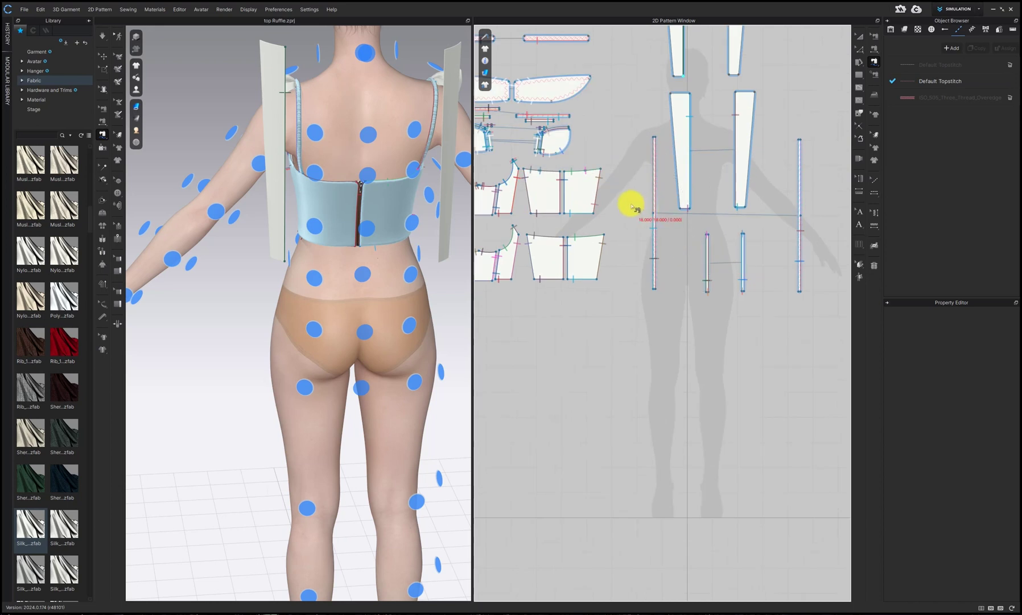
scroll(614, 215, "down", 2)
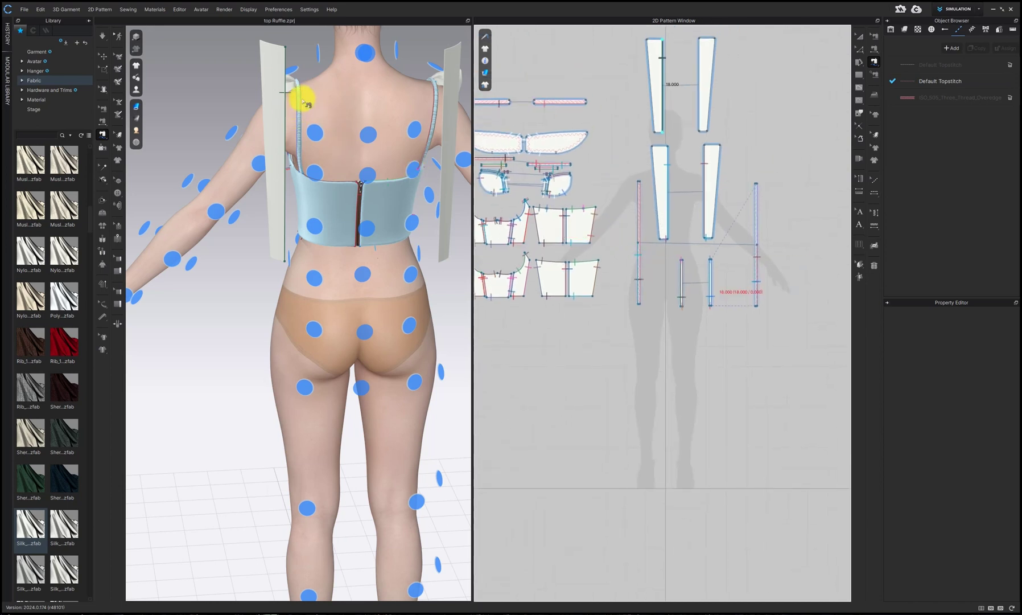
left_click(760, 244)
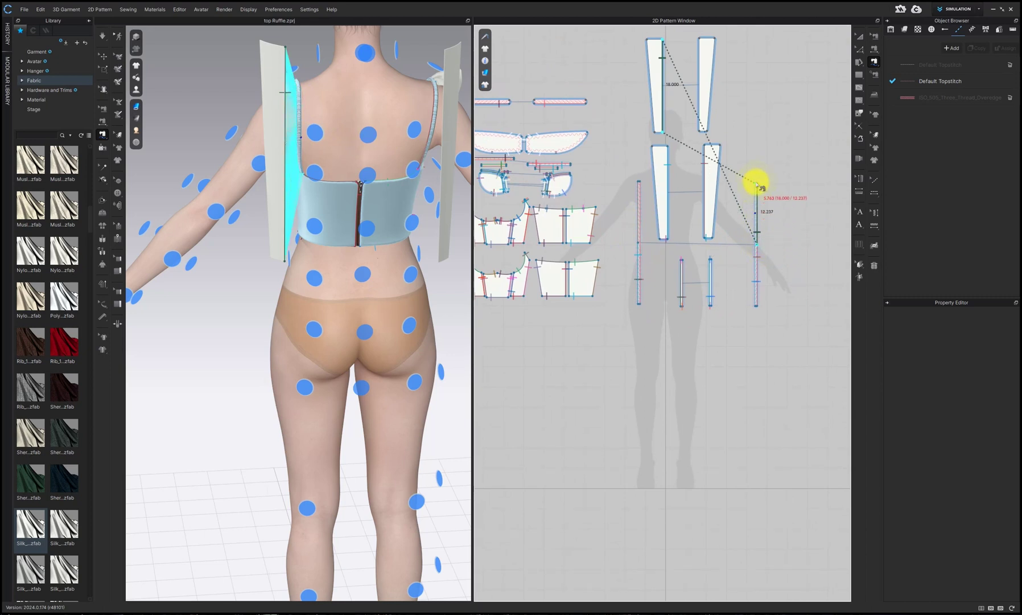
left_click(772, 192)
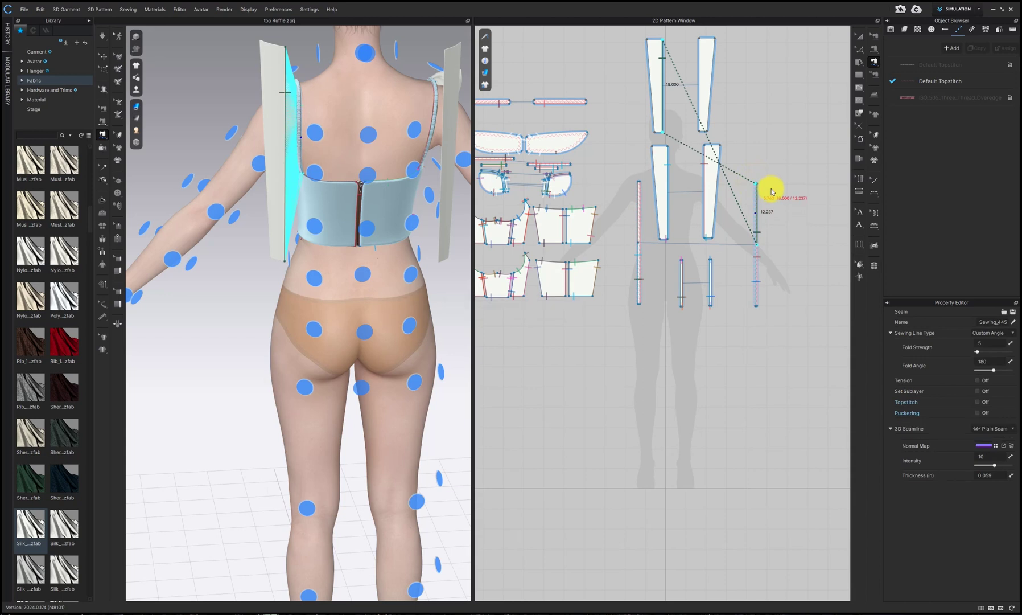
scroll(771, 190, "up", 5)
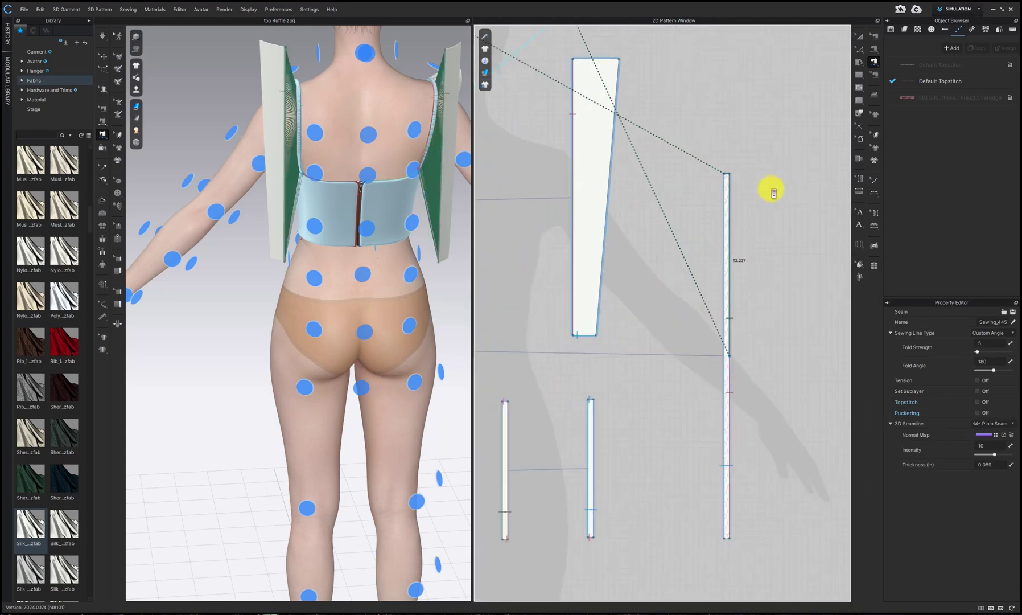
Simulate the garment so the pasted ruffles gather along the back straps, and inspect them from the back and side.
scroll(846, 58, "up", 3)
left_click(874, 36)
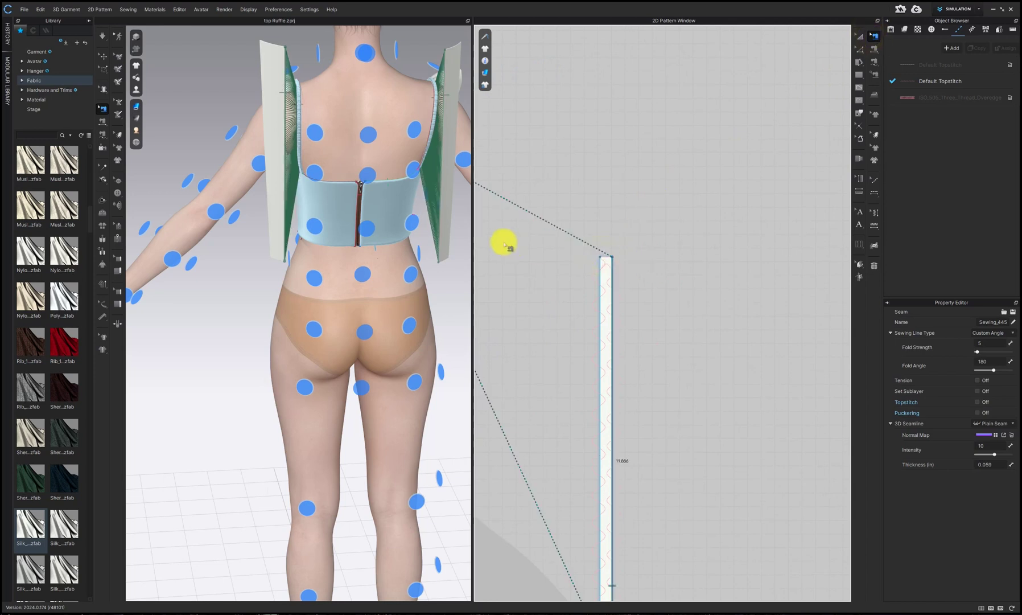
scroll(502, 241, "down", 5)
mouse_move(367, 170)
right_mouse_down()
mouse_move(443, 172)
mouse_move(351, 164)
right_mouse_up()
left_click(102, 37)
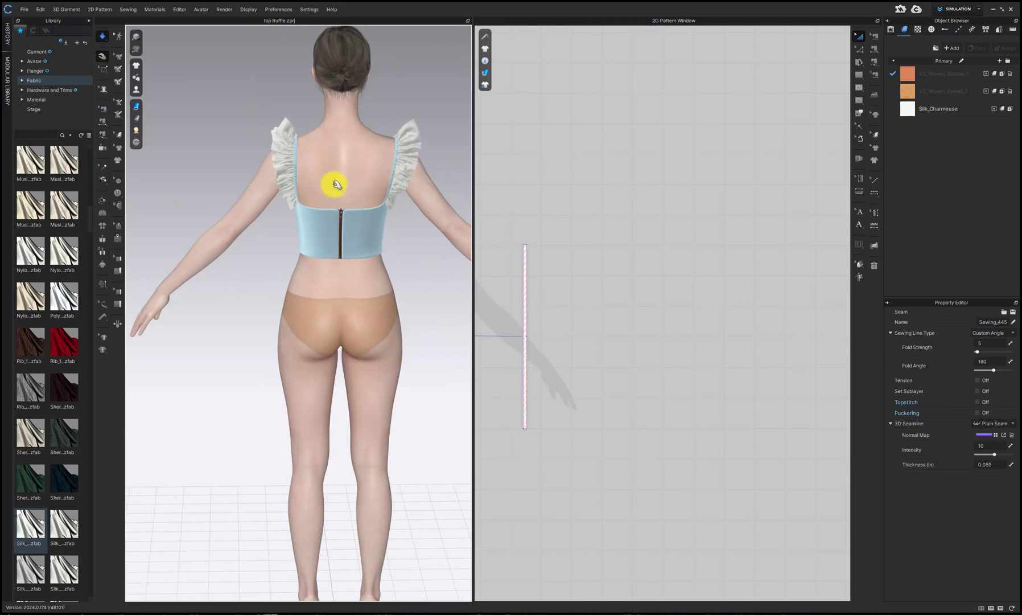
right_click_drag(357, 196, 502, 187)
right_click_drag(401, 170, 374, 231)
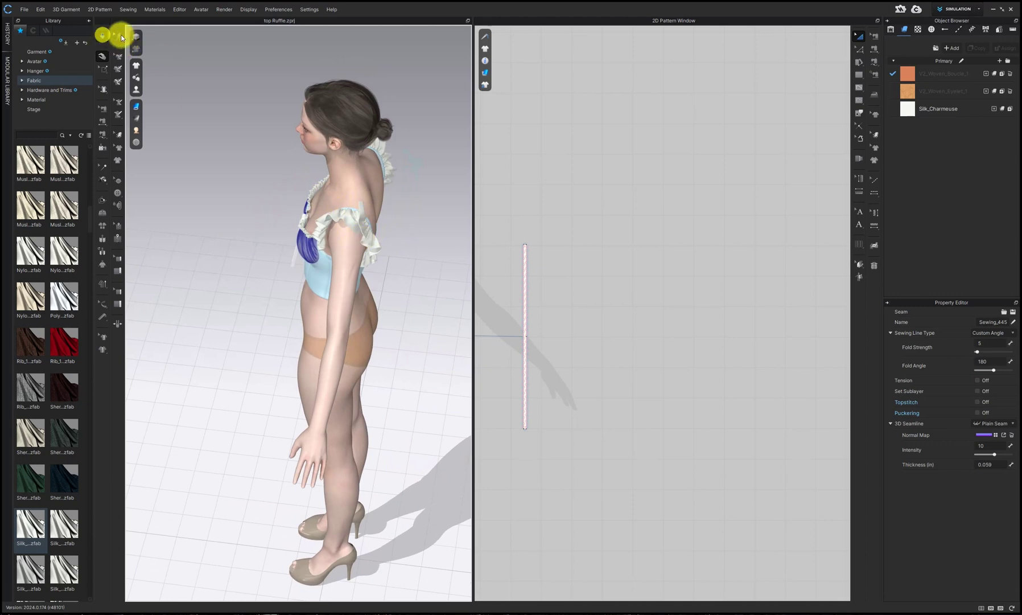
Sew the short top edges of the back ruffles to the top edges of the opposite front ruffles with Segment Sewing.
left_click(873, 48)
right_click(542, 216)
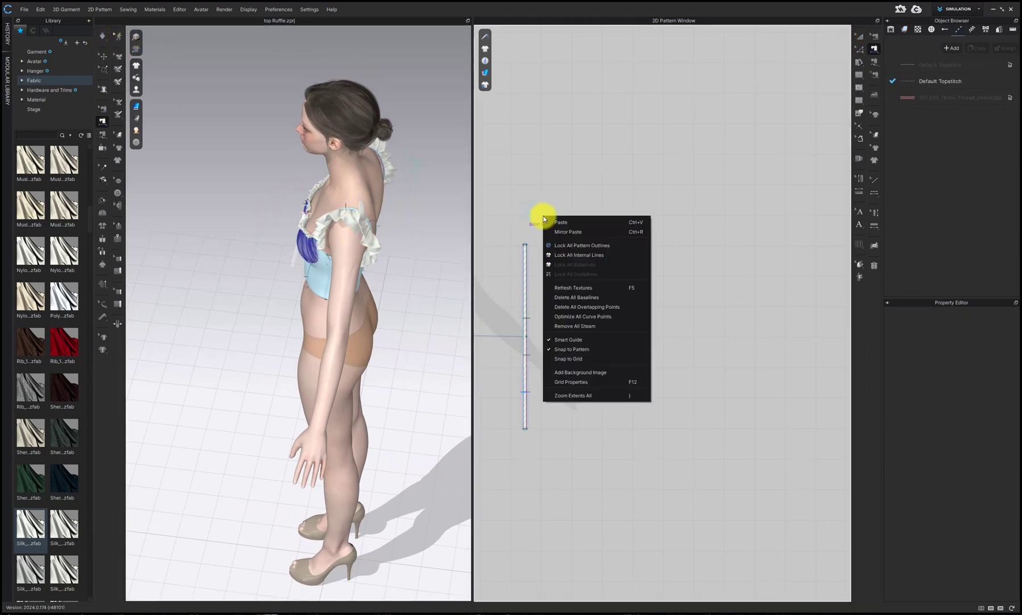
left_click(516, 186)
scroll(516, 185, "down", 6)
middle_click_drag(516, 187, 647, 208)
scroll(647, 212, "up", 3)
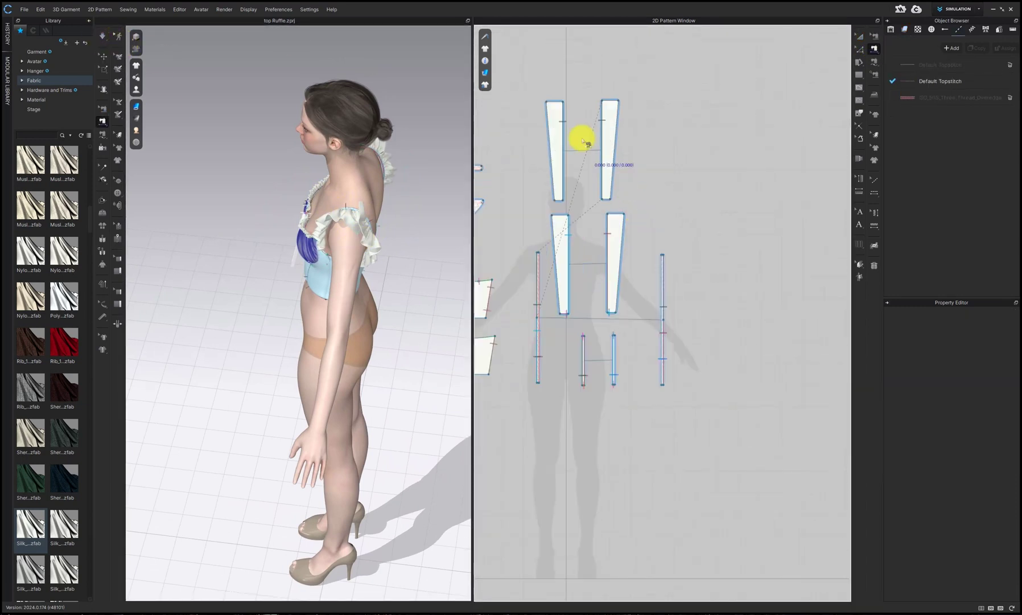
left_click(555, 104)
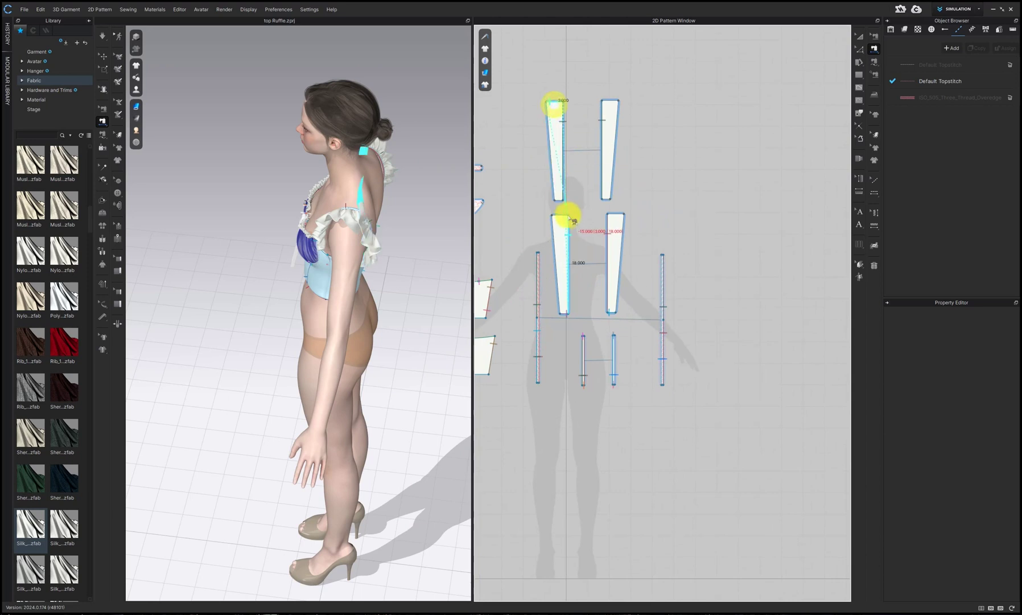
left_click(615, 217)
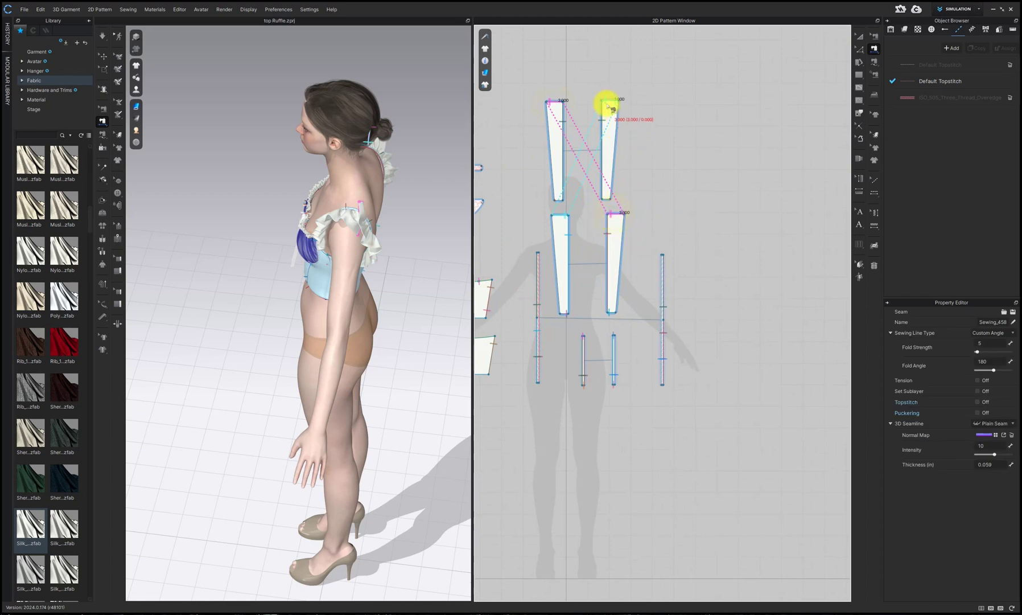
Select the ruffles on the avatar's left shoulder and simulate to close the seam between the front and back ruffles.
right_click_drag(355, 193, 184, 69)
left_click(104, 55)
right_click_drag(300, 154, 283, 152)
left_click(337, 177)
left_click(370, 186)
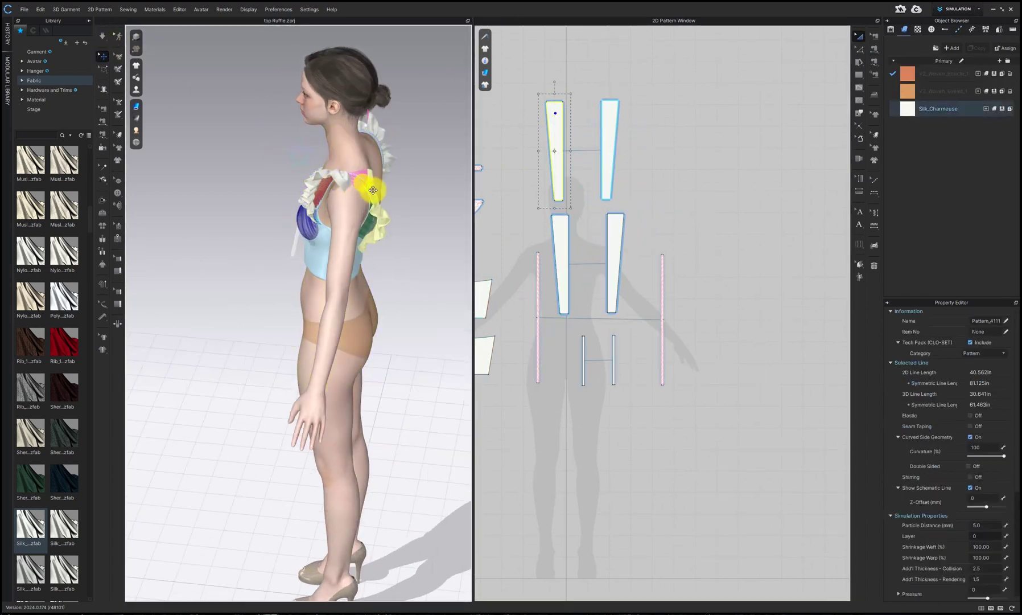
left_click(103, 36)
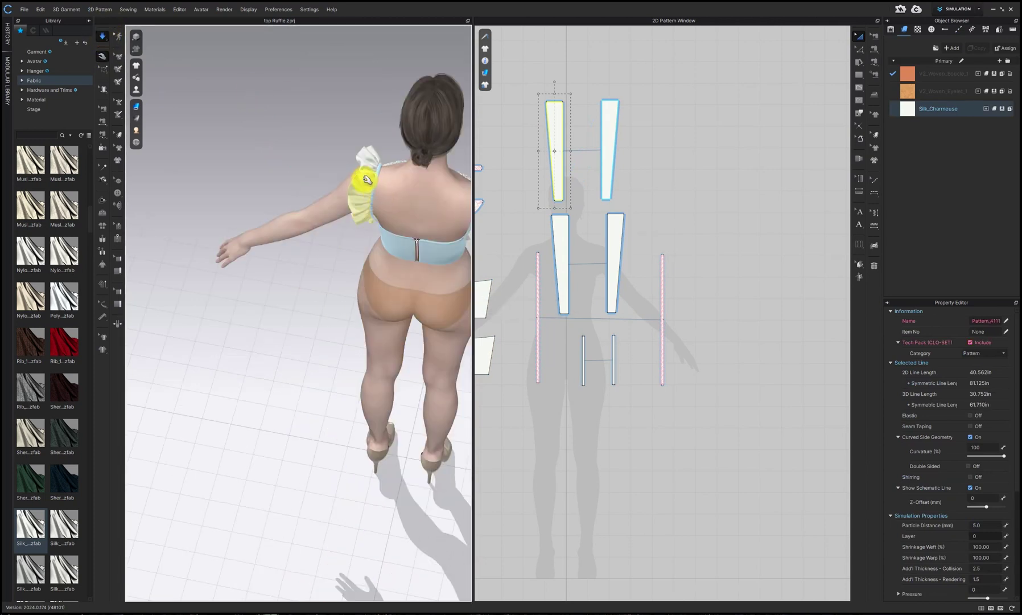
Pull and straighten the joined front and back ruffles on the avatar's left shoulder while the simulation runs.
left_click_drag(361, 166, 336, 146)
right_click_drag(374, 196, 375, 175)
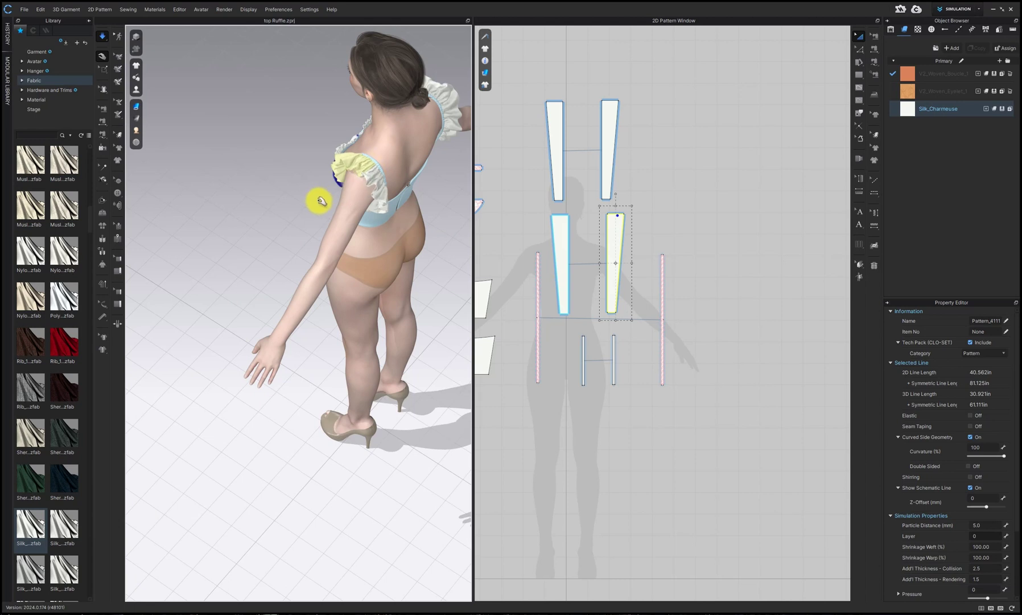
left_click(349, 187)
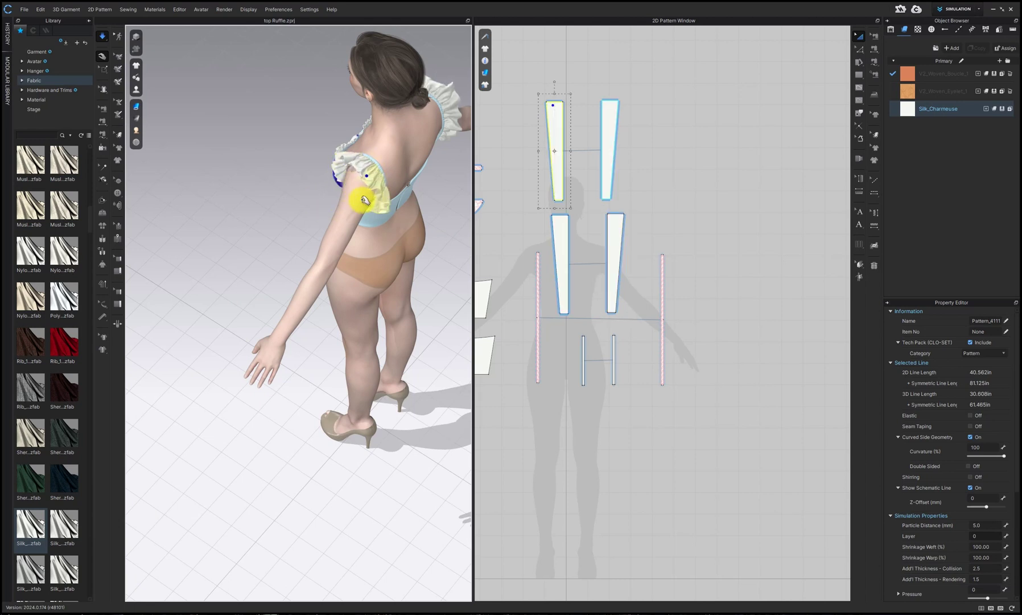
mouse_move(379, 181)
right_mouse_down()
mouse_move(447, 153)
mouse_move(377, 173)
right_mouse_up()
left_click(376, 172)
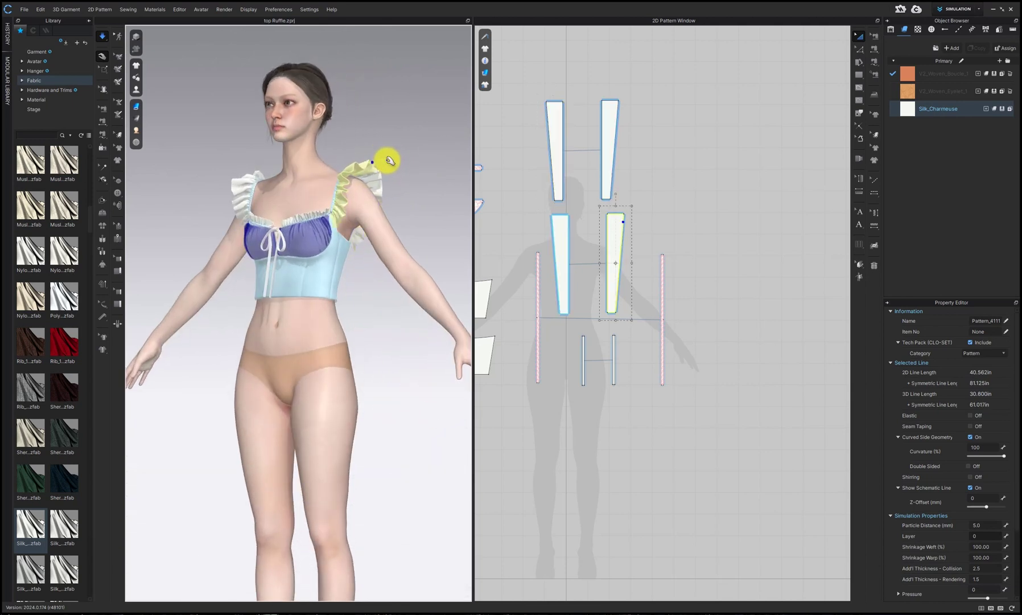
Tug the front ruffle on the avatar's right shoulder into shape during simulation and adjust the left back ruffle.
right_click_drag(356, 206, 251, 227)
mouse_move(211, 160)
left_mouse_down()
mouse_move(183, 153)
mouse_move(205, 158)
left_mouse_up()
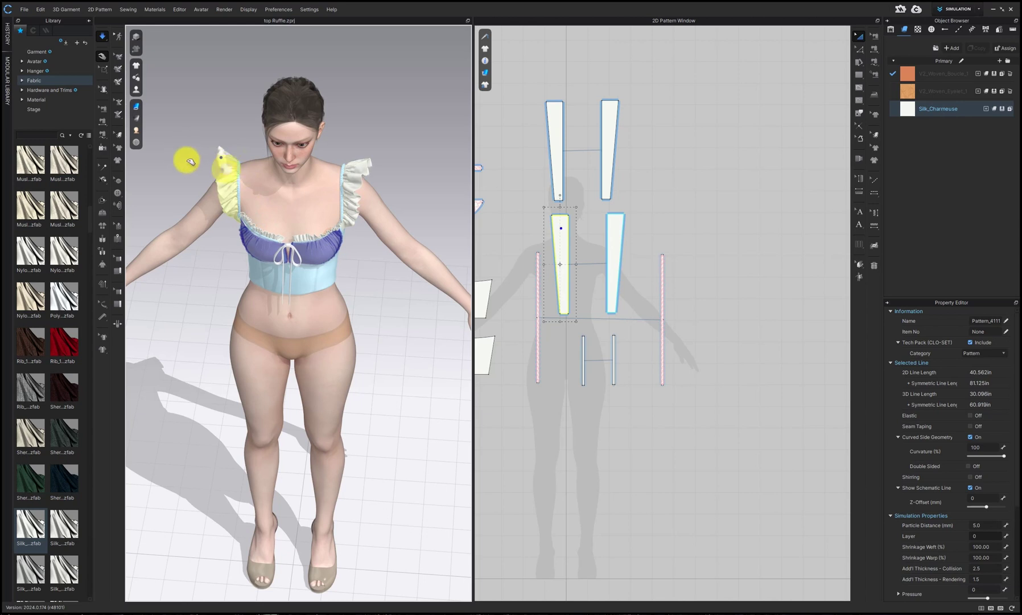
left_click_drag(181, 157, 226, 165)
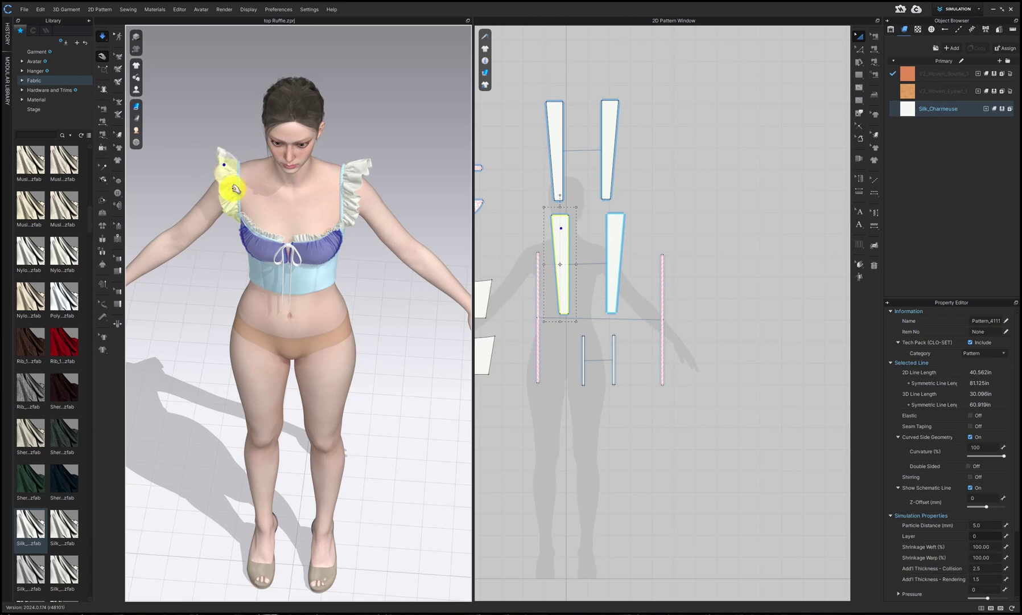
mouse_move(232, 189)
right_mouse_down()
mouse_move(257, 198)
mouse_move(241, 178)
right_mouse_up()
left_click_drag(242, 178, 265, 165)
right_click_drag(265, 164, 287, 225)
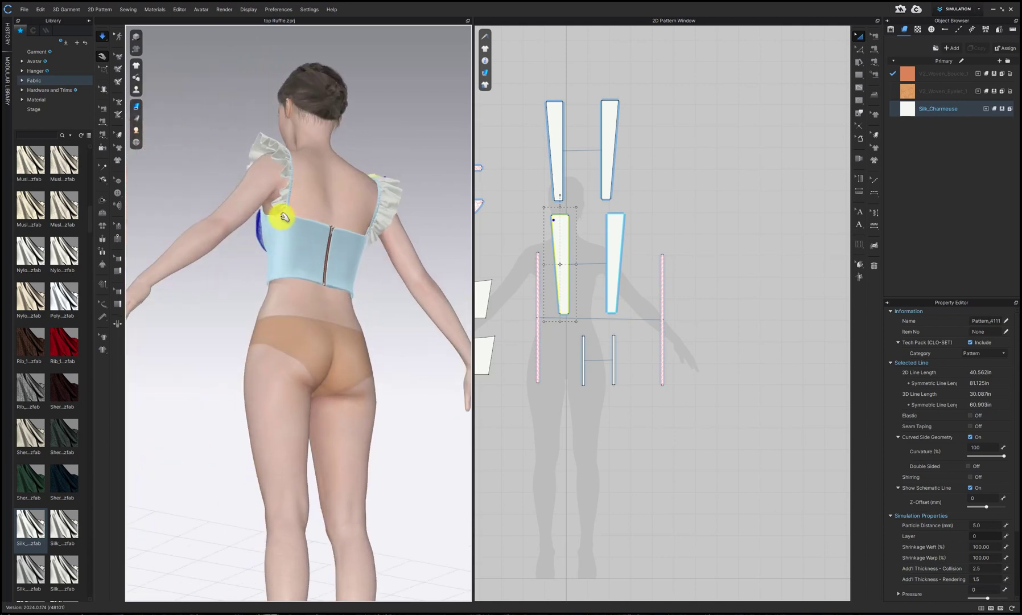
left_click(296, 188)
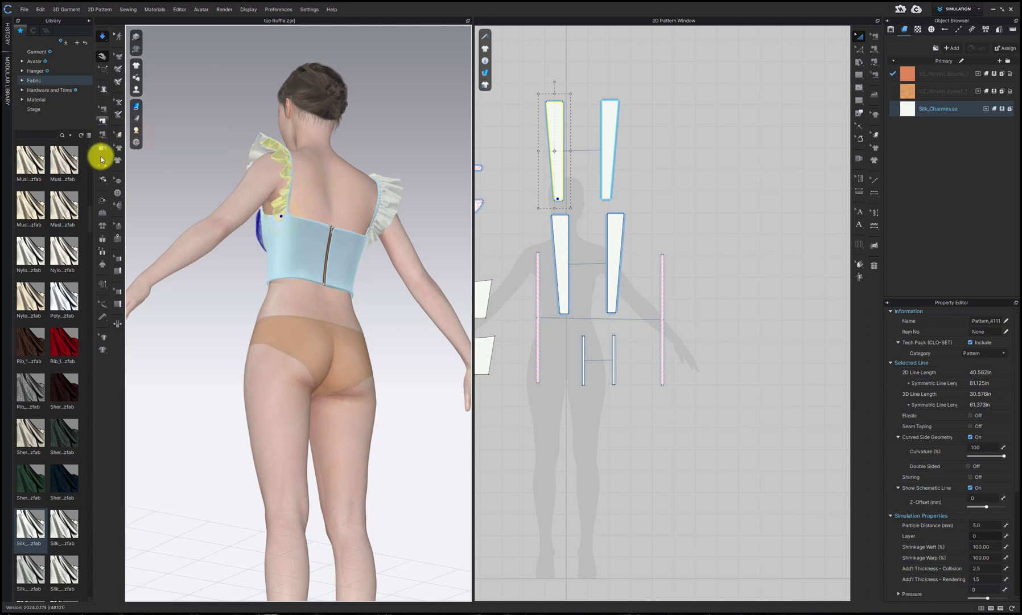
Sew the left back ruffle's short bottom edge to the top edge of the upper-row left back panel with Free Sewing.
left_click(875, 61)
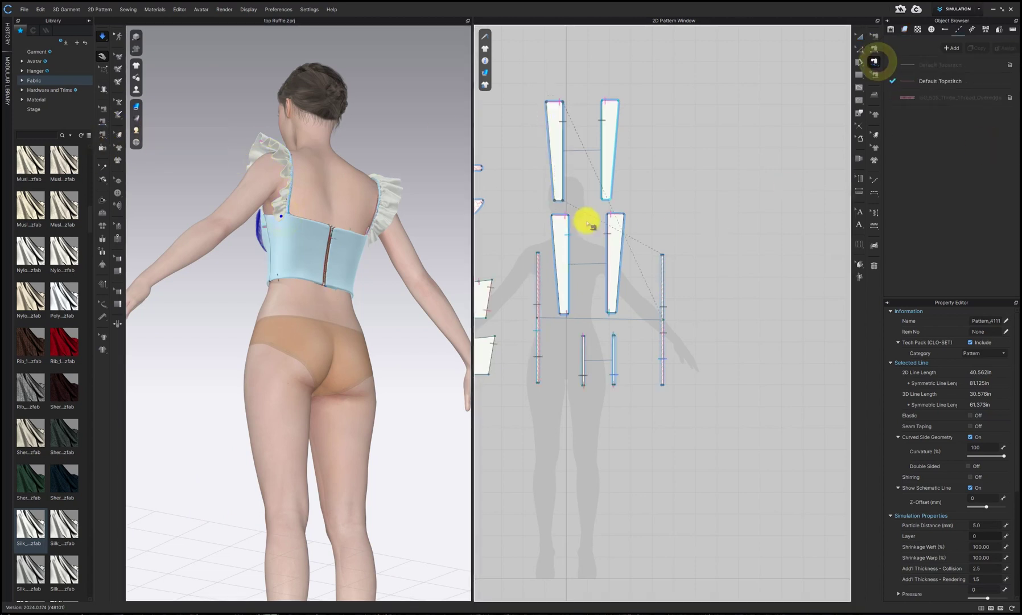
middle_click_drag(589, 223, 758, 242)
middle_click_drag(640, 240, 661, 217)
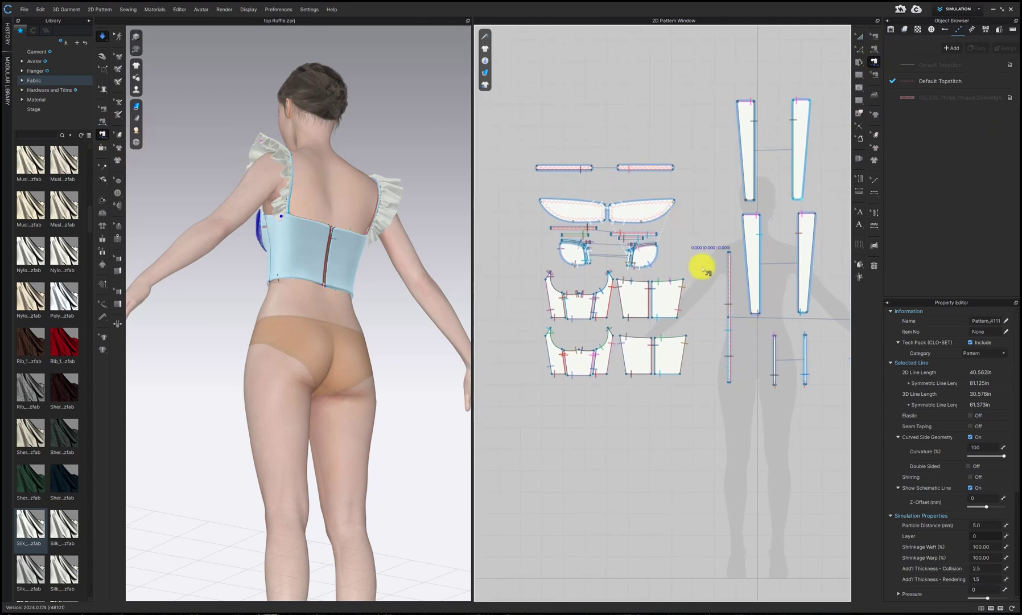
scroll(683, 272, "up", 2)
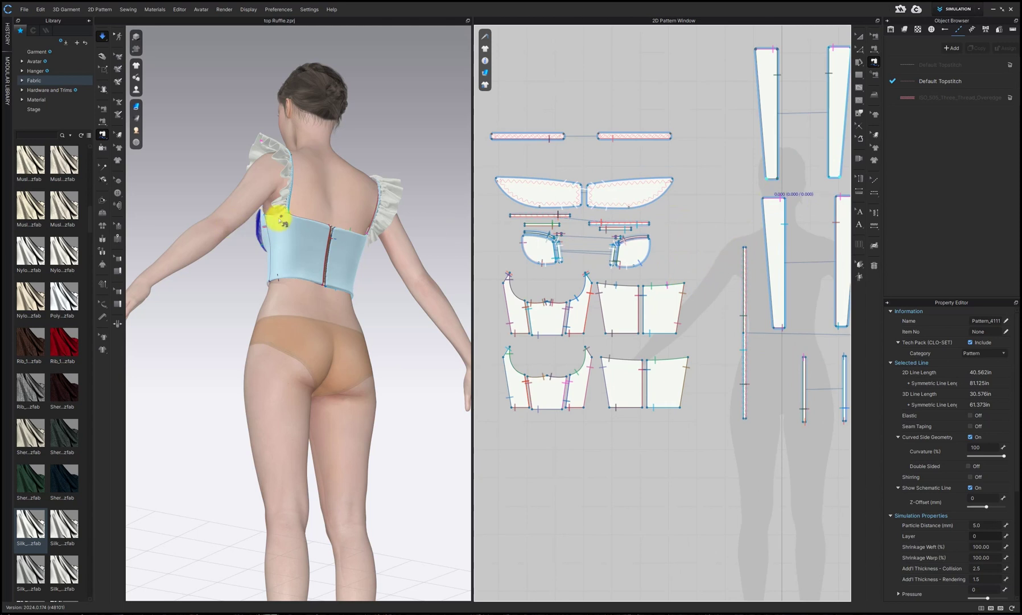
left_click(571, 232)
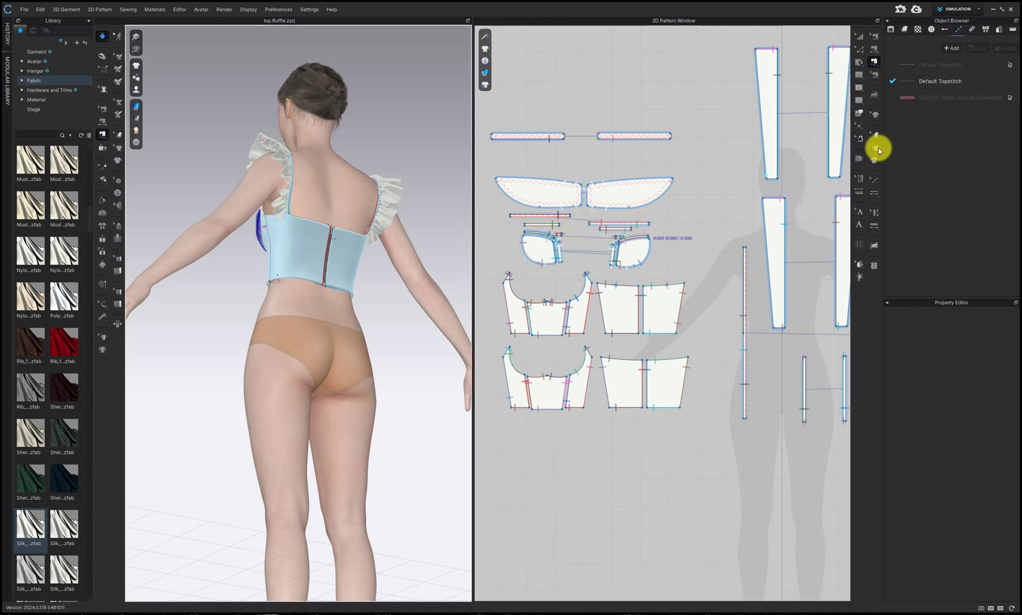
left_click(859, 36)
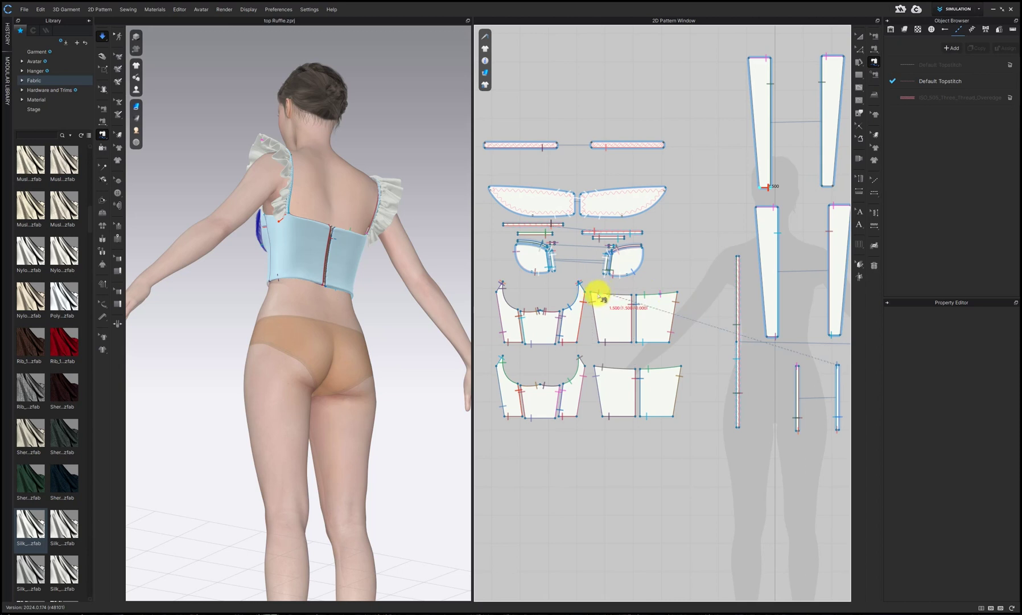
scroll(599, 297, "up", 3)
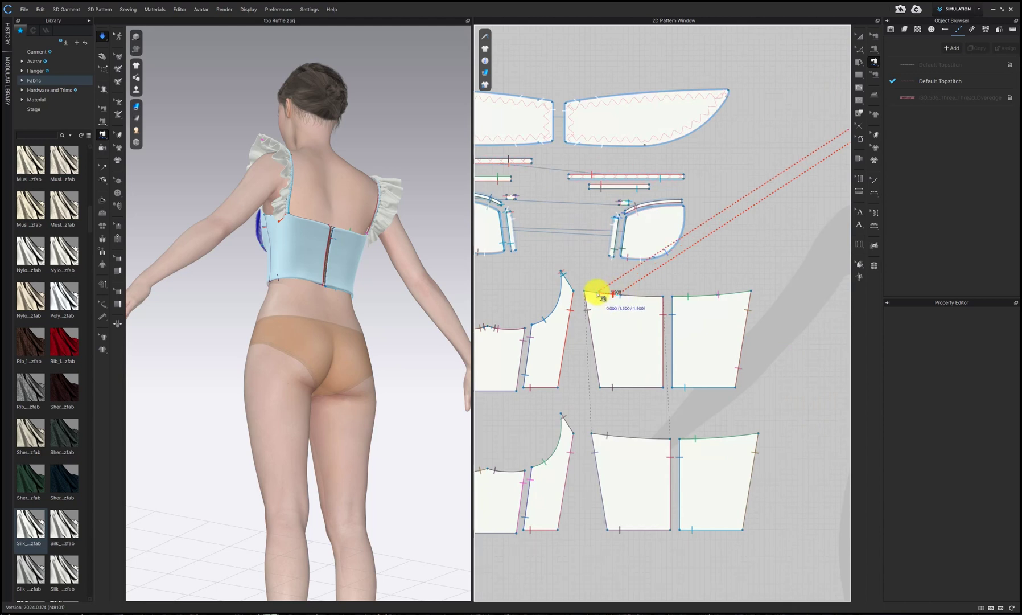
left_click(598, 295)
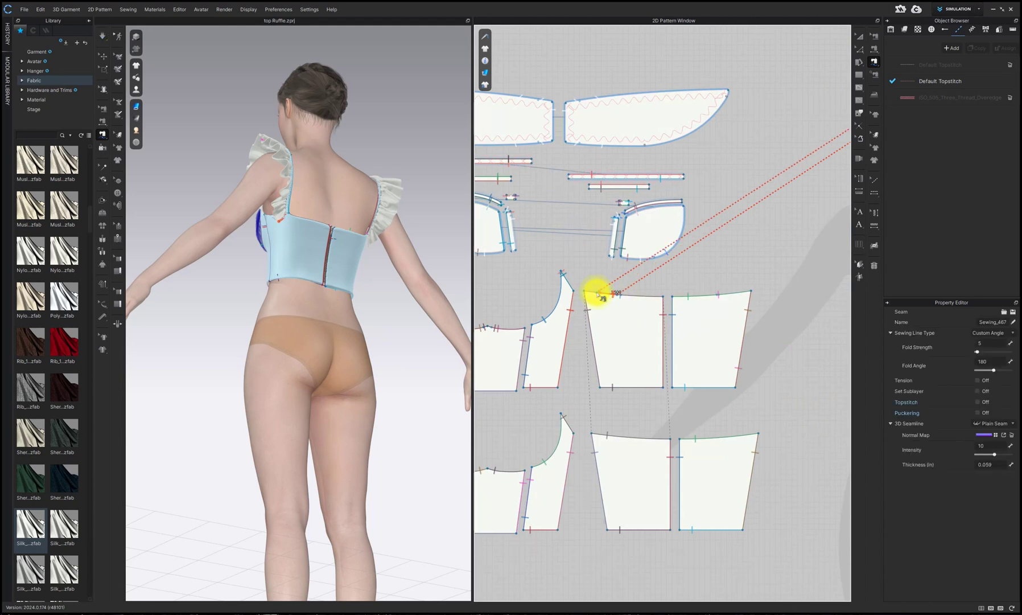
Simulate the garment to attach the ruffle end to the back panel, and inspect both ruffles from behind.
left_click(101, 39)
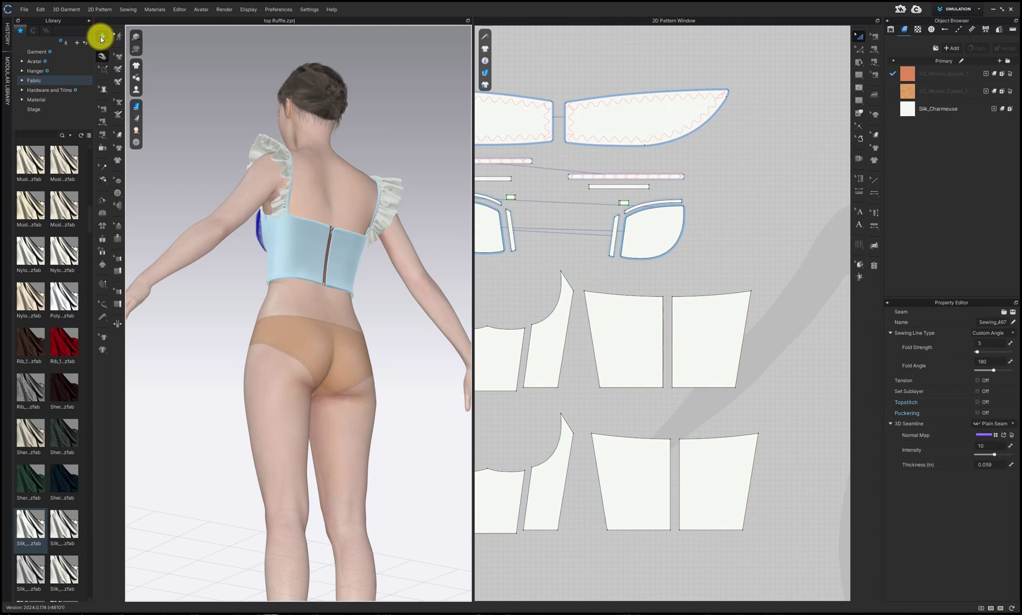
left_click(101, 39)
right_click_drag(399, 269, 293, 269)
scroll(726, 328, "down", 8)
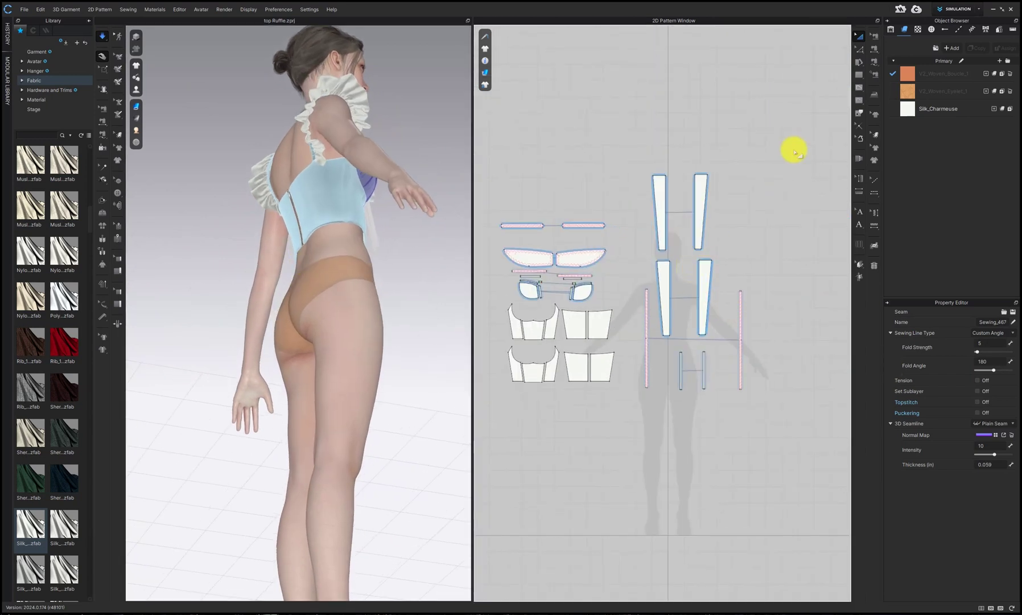
Sew the other back ruffle's short bottom edge to the top edge of the upper-row right back panel near its outer corner.
left_click(873, 50)
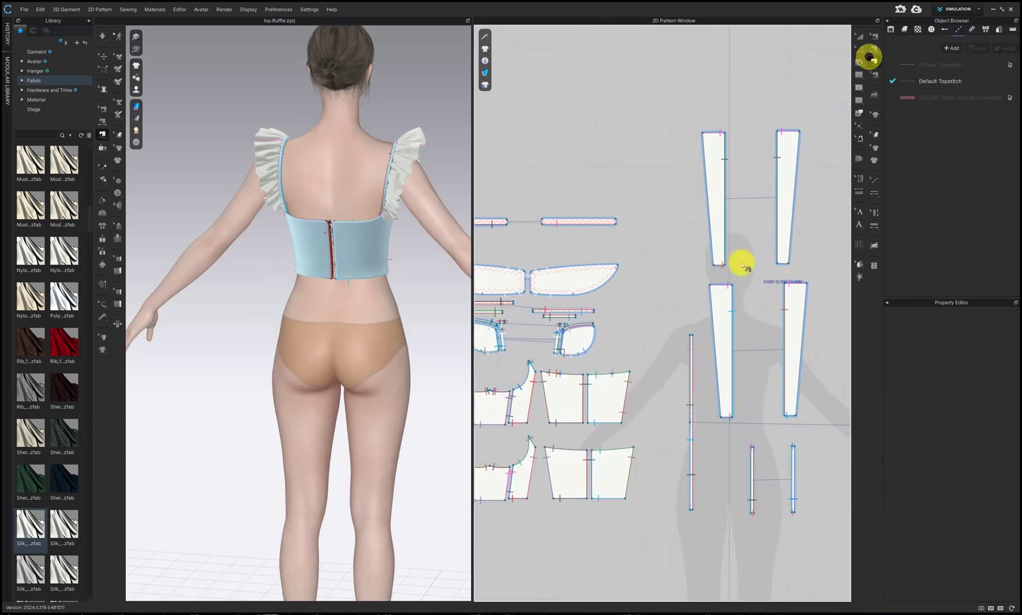
right_click_drag(341, 239, 376, 228)
scroll(395, 253, "up", 3)
left_click(790, 266)
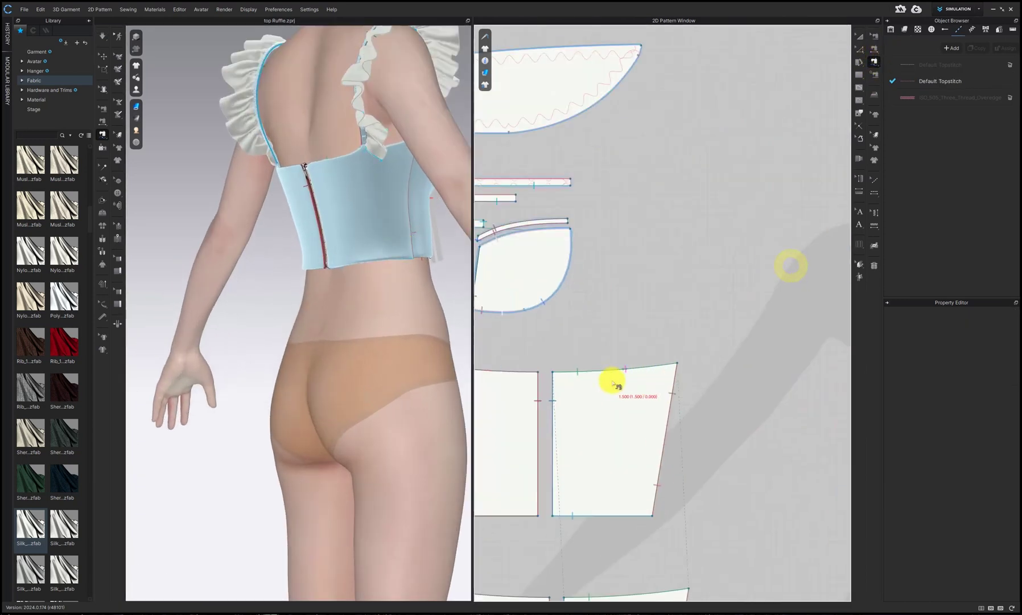
scroll(613, 386, "up", 5)
left_click(642, 354)
left_click(723, 345)
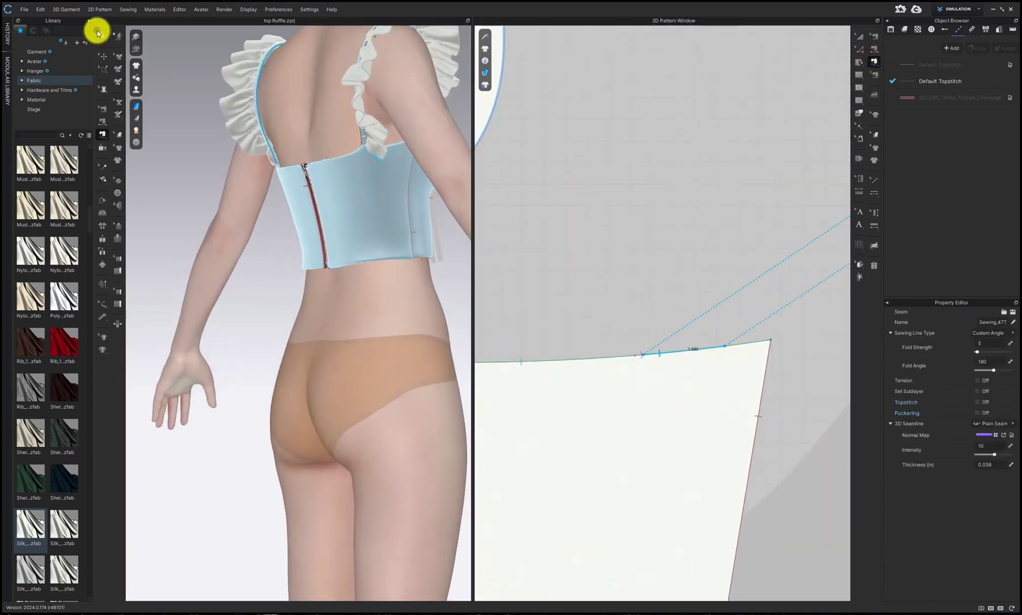
Run the simulation to pull the second ruffle end onto the back panel, and stop it after checking the front.
left_click(101, 36)
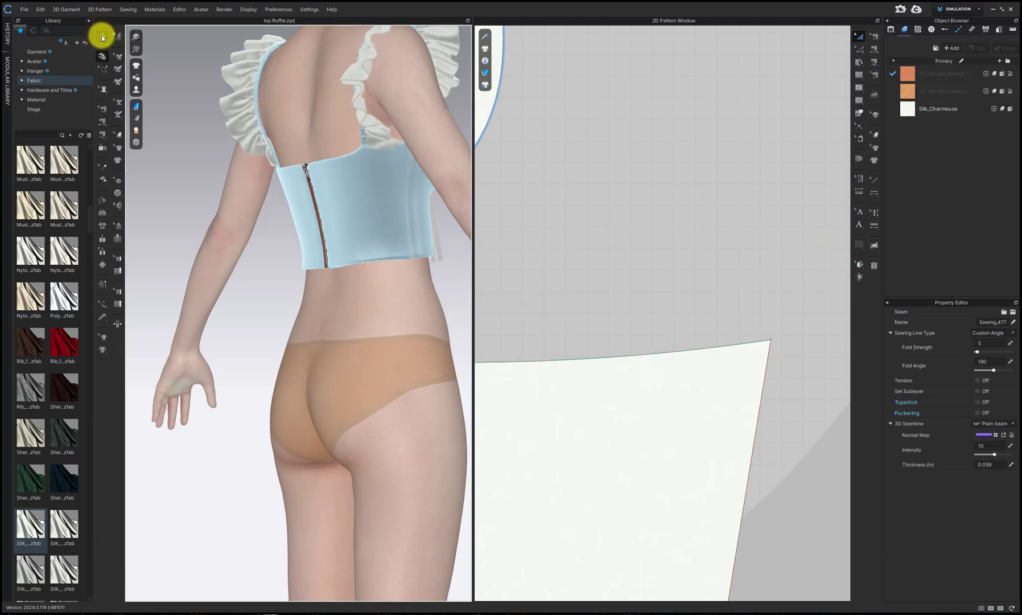
right_click_drag(331, 201, 219, 221)
left_click(101, 37)
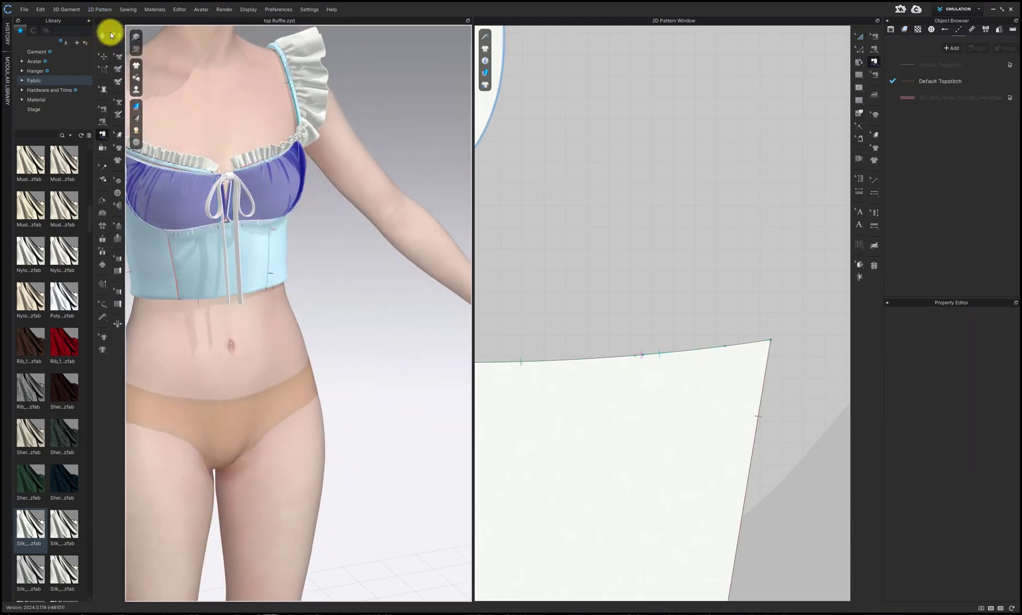
Apply the V2_Woven_Eyelet_1 fabric to all front and back bodice patterns in the lower row of the 2D layout.
key("2")
left_click(103, 57)
scroll(364, 239, "down", 1)
middle_click_drag(373, 233, 385, 340)
scroll(696, 287, "down", 10)
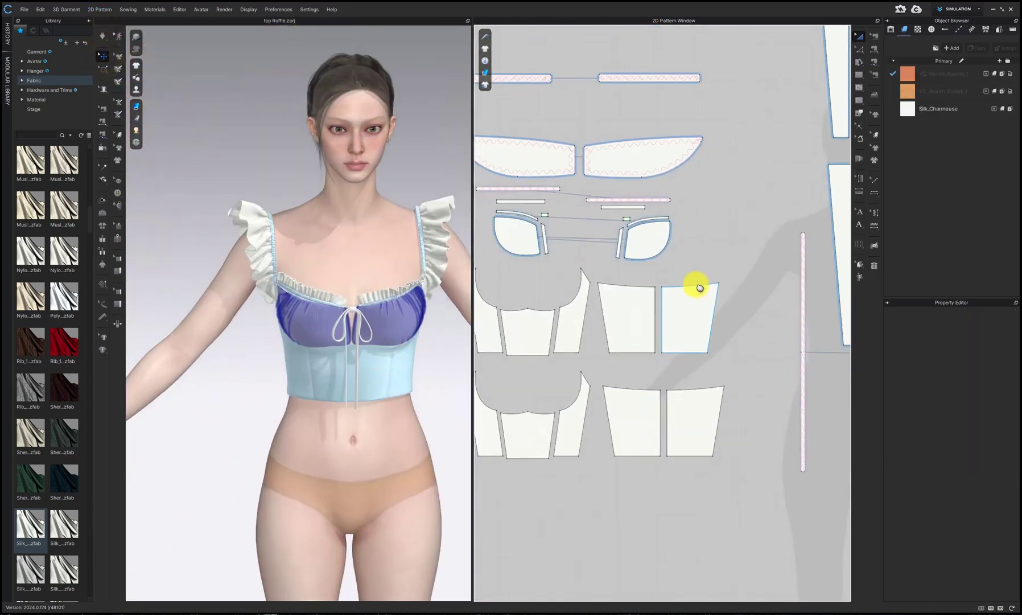
middle_click_drag(357, 259, 359, 266)
scroll(359, 266, "down", 3)
left_click(547, 400)
left_click_drag(538, 319, 696, 390)
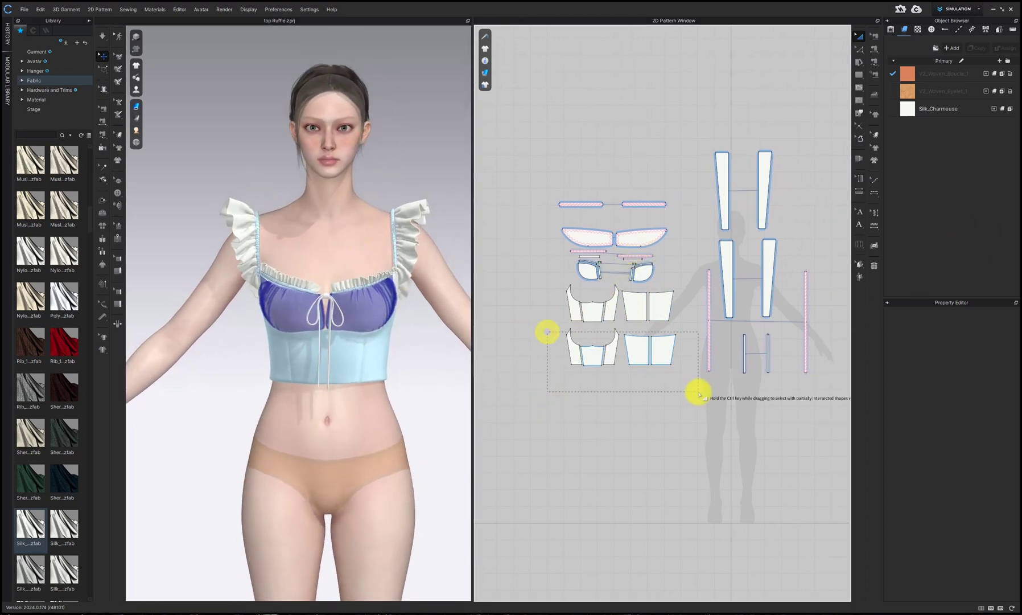
left_click_drag(929, 93, 666, 348)
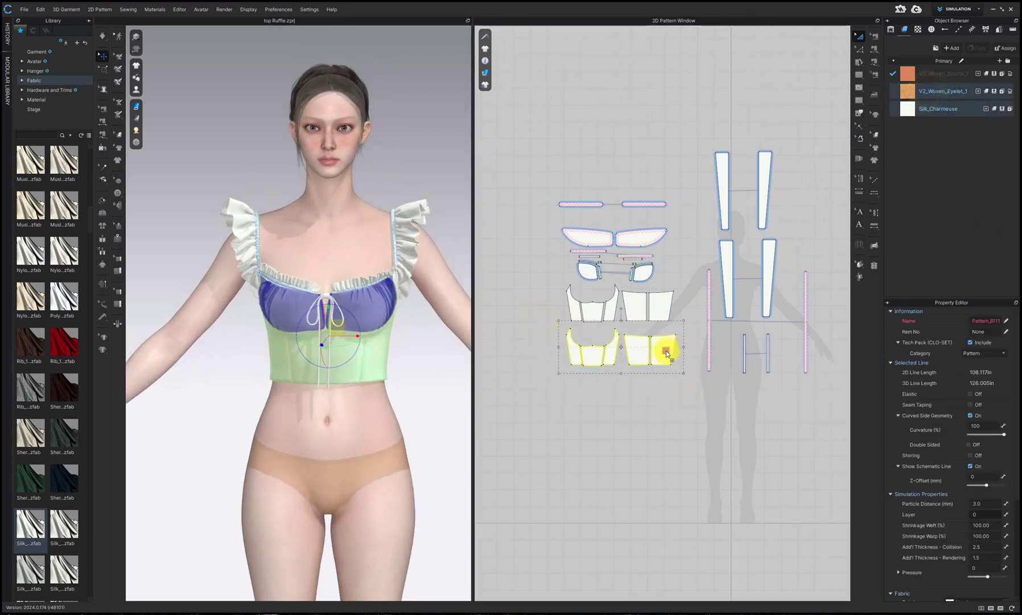
Apply the V2_Woven_Boucle_1 fabric to the upper row of front and back bodice patterns.
left_click_drag(537, 269, 681, 326)
left_click(910, 77)
left_click_drag(910, 77, 668, 291)
Apply the V2_Woven_Boucle_1 fabric to the four tapered shoulder ruffle patterns and clear the selection.
left_click_drag(710, 130, 782, 325)
left_click(912, 75)
left_click_drag(911, 74, 760, 189)
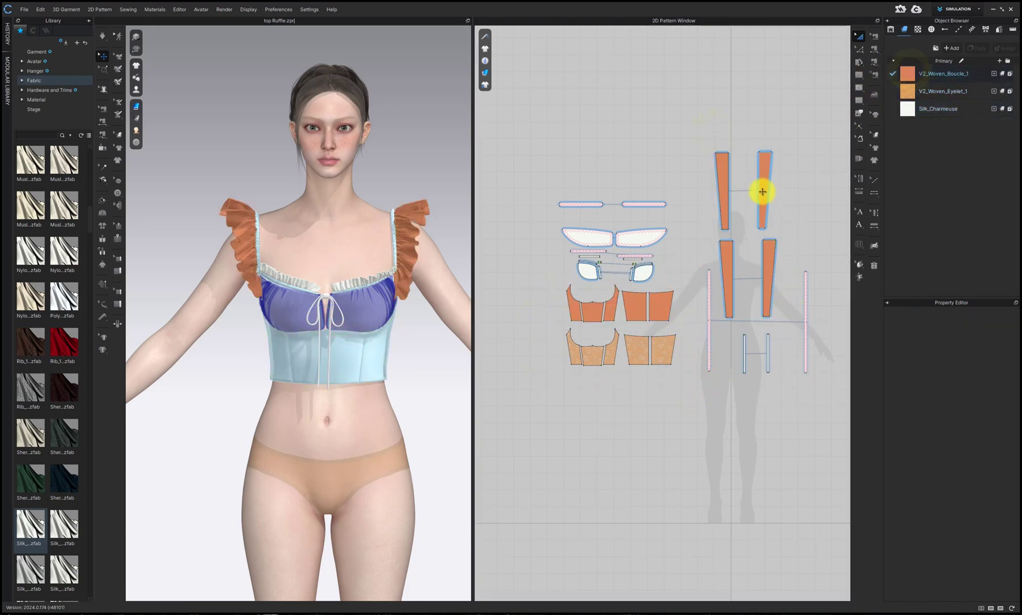
left_click(540, 181)
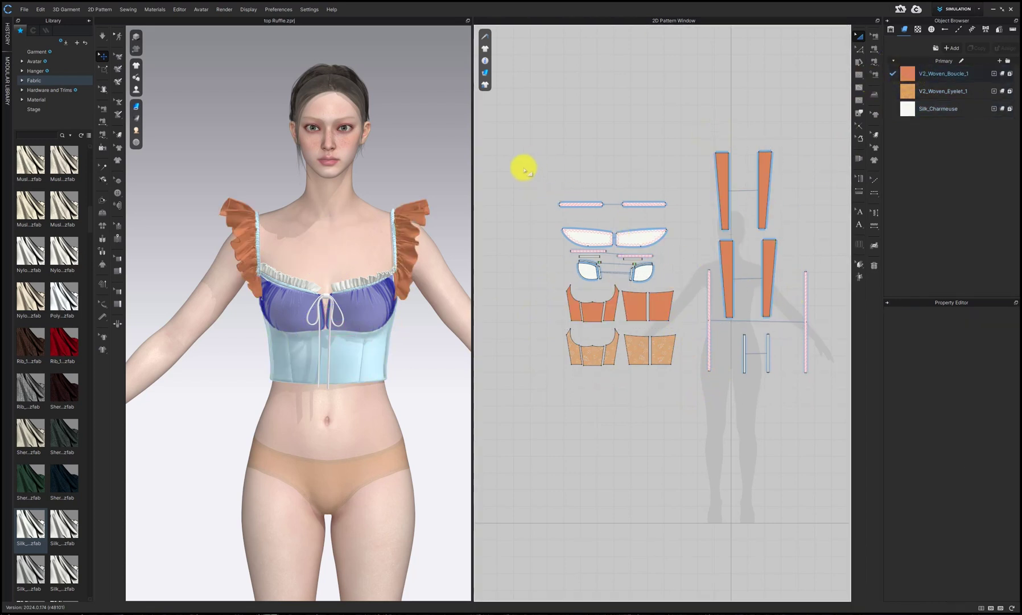
Move the two front cup patterns above the neckline ruffle strips in the 2D layout.
left_click_drag(525, 169, 683, 219)
left_click(709, 317, "shift")
left_click(805, 315, "shift")
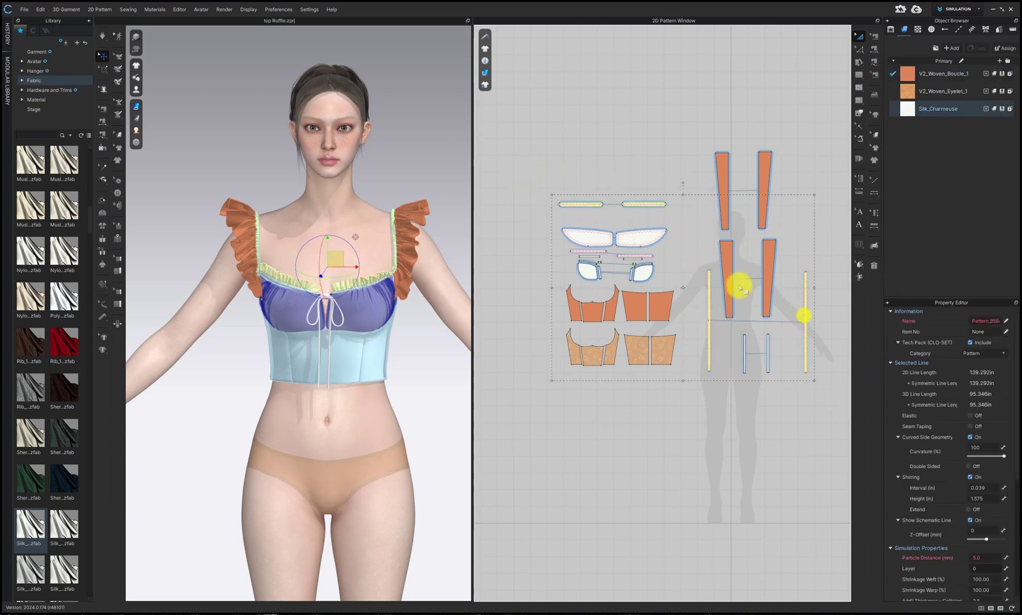
left_click(643, 272, "shift")
left_click(589, 270, "shift")
left_click_drag(585, 234, 583, 158)
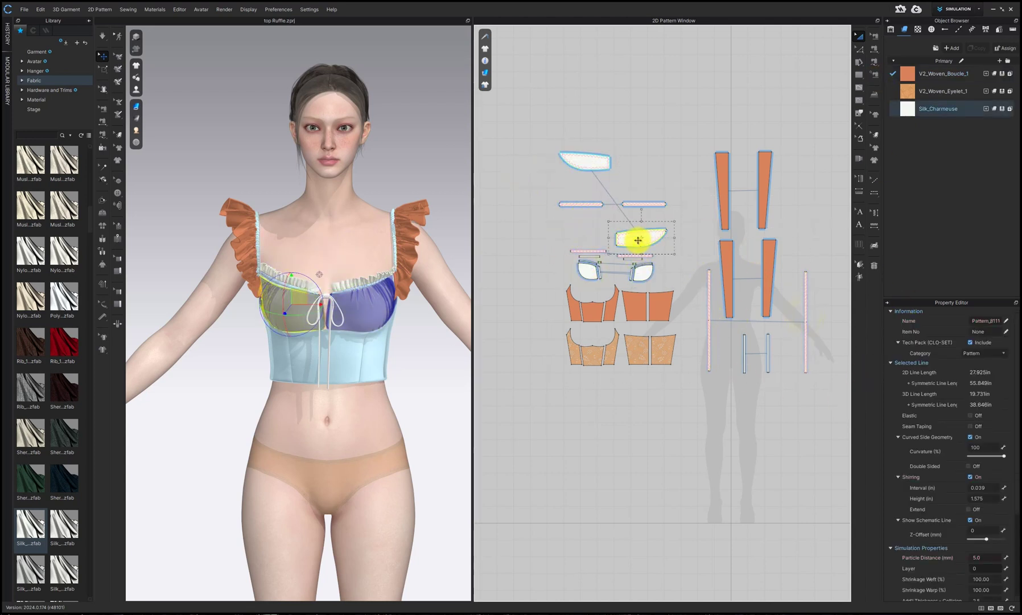
left_click_drag(637, 240, 639, 163)
Apply the V2_Woven_Boucle_1 fabric to the neckline ruffle strips, small curved side pieces, narrow trims and long straps.
left_click_drag(542, 185, 678, 289)
left_click(710, 319, "shift")
left_click(805, 336, "shift")
left_click(769, 347, "shift")
left_click(745, 350, "shift")
left_click_drag(908, 72, 808, 304)
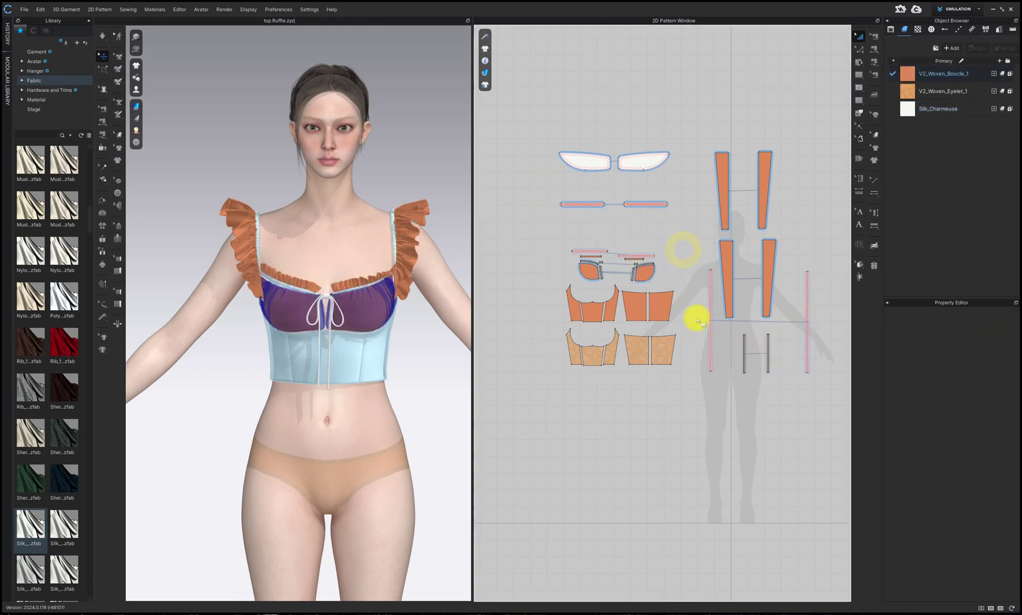
Apply the V2_Woven_Eyelet_1 fabric to the front cup patterns and reactivate both cups on the avatar.
left_click_drag(907, 91, 586, 162)
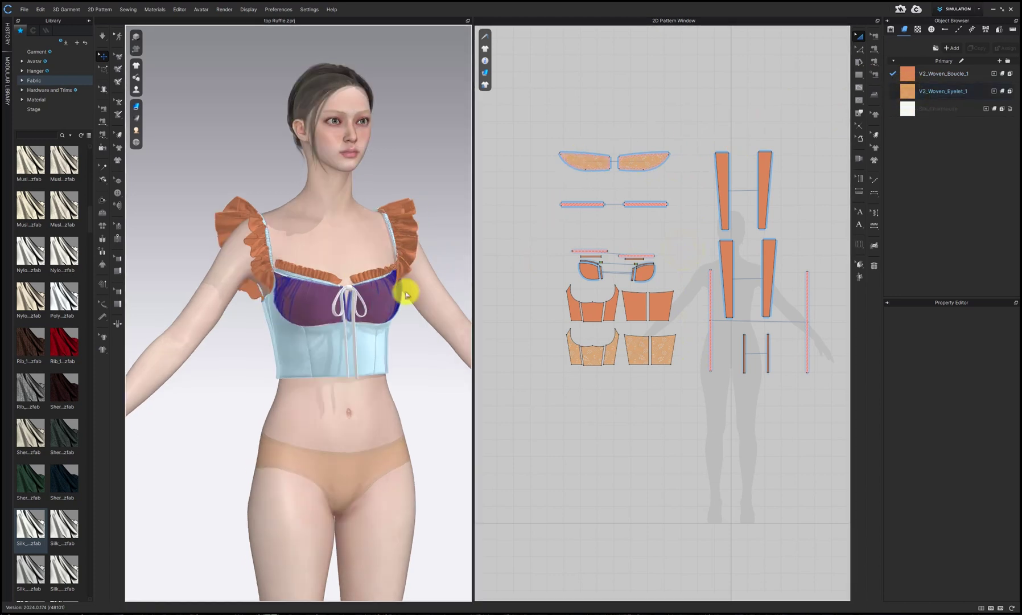
scroll(319, 273, "up", 5)
right_click(293, 305)
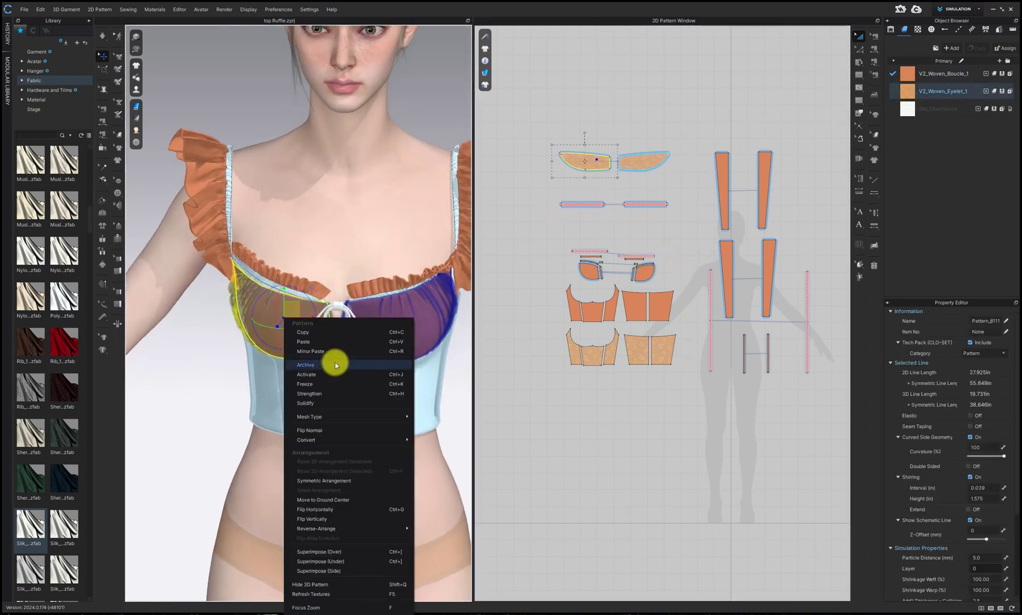
right_click(399, 321)
scroll(393, 365, "down", 4)
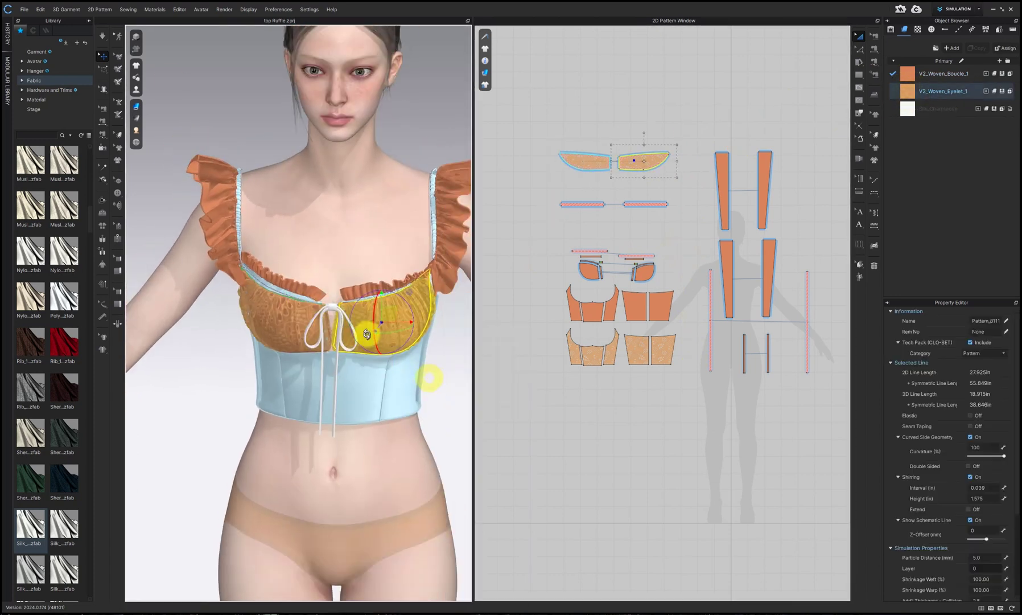
Simulate the garment to settle the reactivated cups, stop the simulation, and widen the 3D window.
left_click(104, 38)
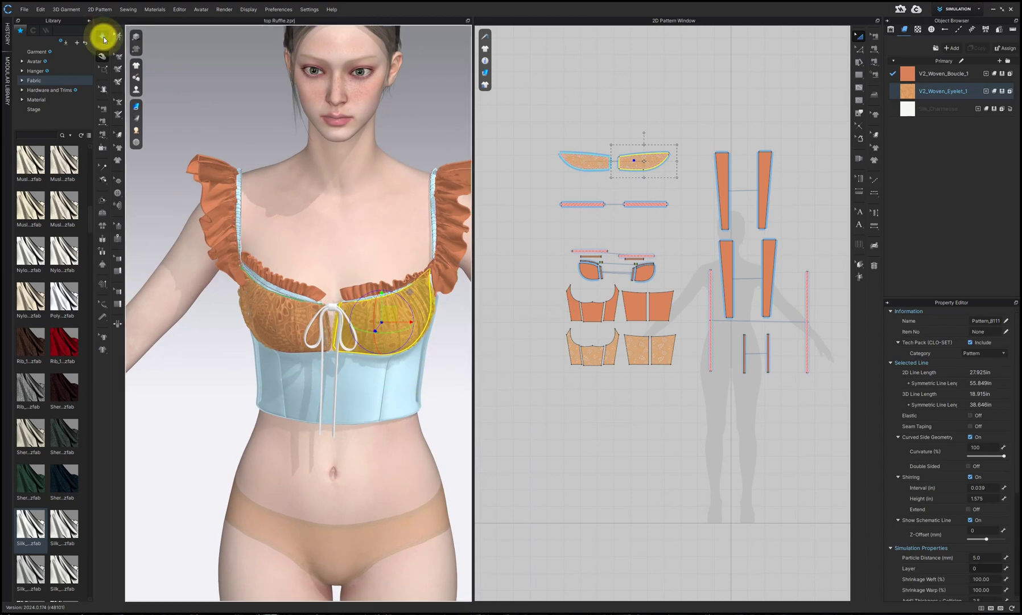
left_click(429, 291)
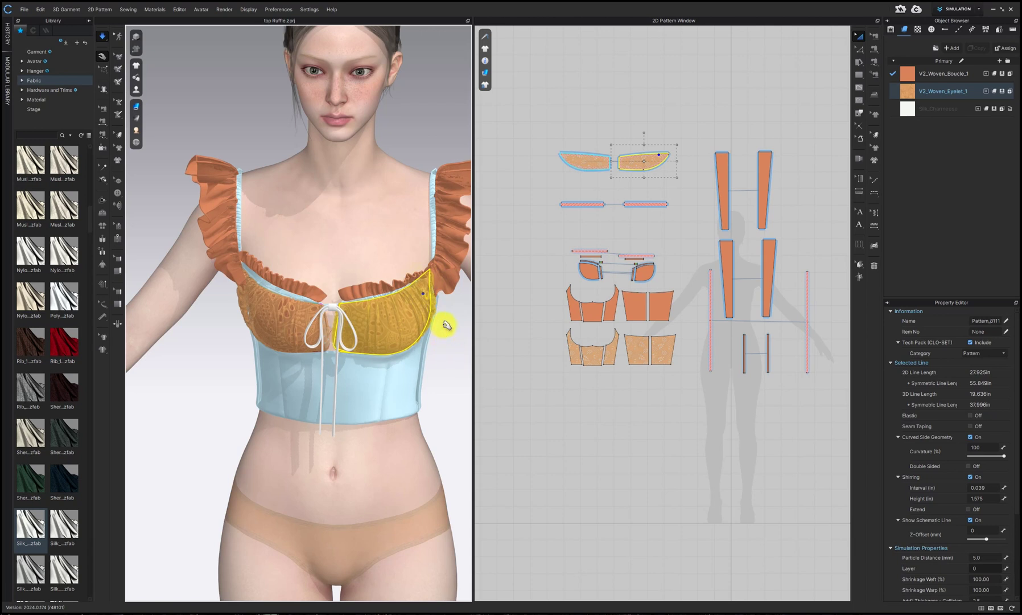
right_click_drag(436, 317, 342, 271)
scroll(457, 269, "up", 2)
left_click(99, 32)
left_click_drag(473, 133, 584, 147)
Recolor the front bow by sampling the orange of the neckline ruffle.
right_click_drag(529, 230, 332, 288)
left_click(424, 292)
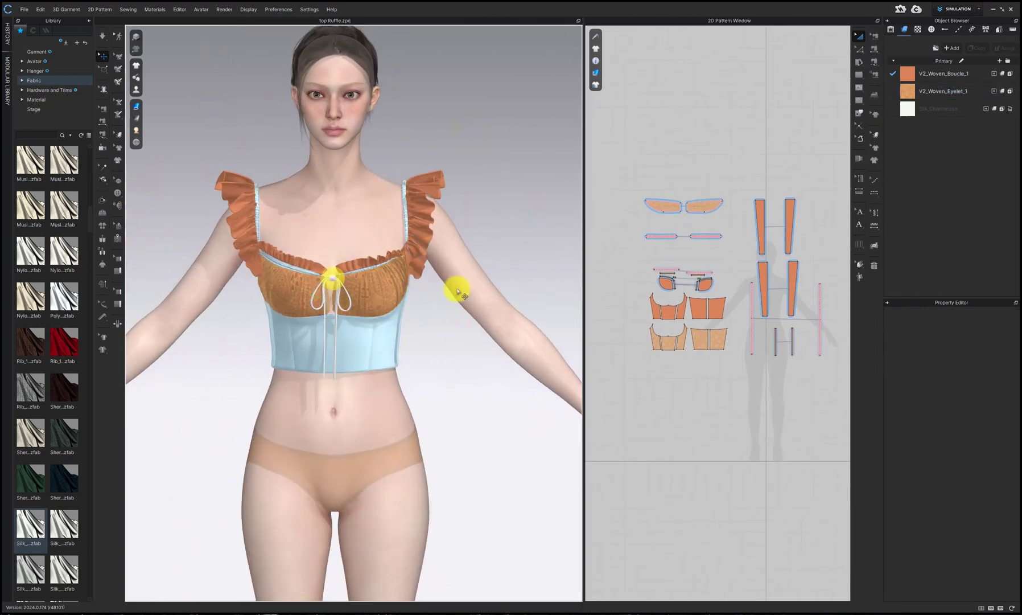
left_click(1011, 459)
left_click(353, 231)
left_click(293, 259)
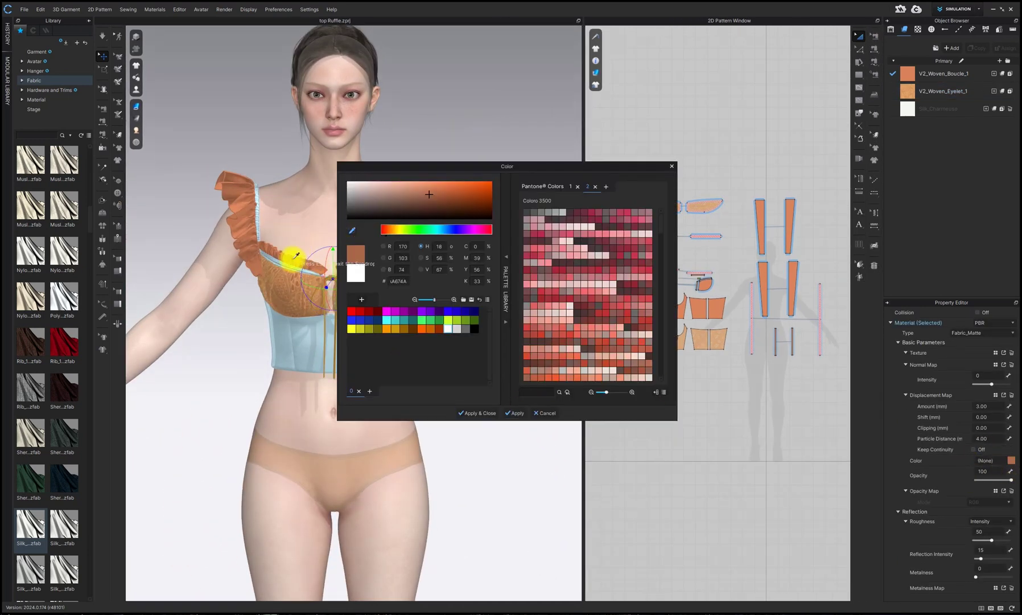
left_click(474, 414)
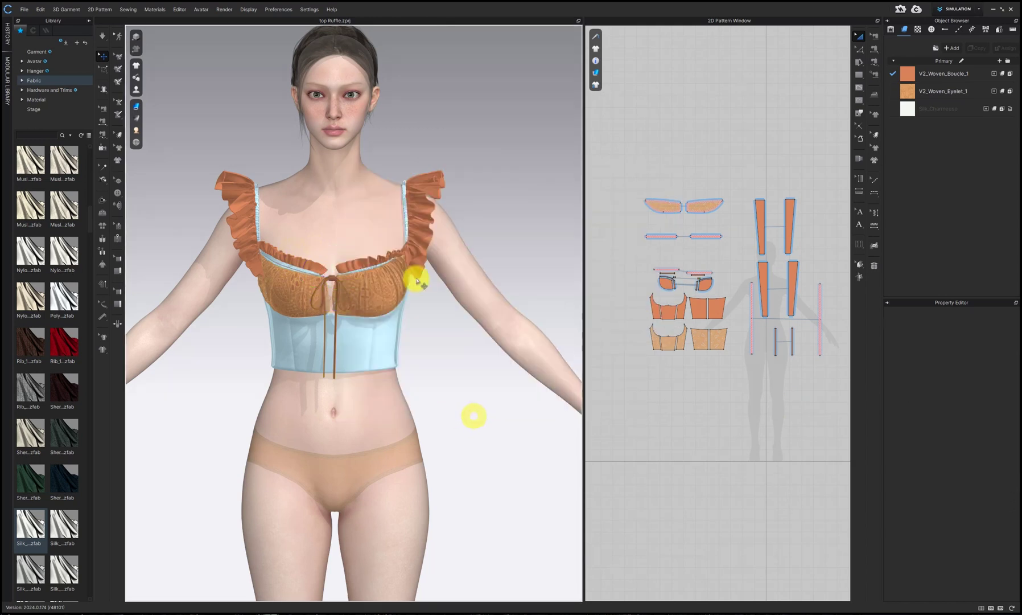
Open the render window and start an interactive render of the dressed avatar.
left_click(225, 10)
left_click(238, 20)
left_click(858, 38)
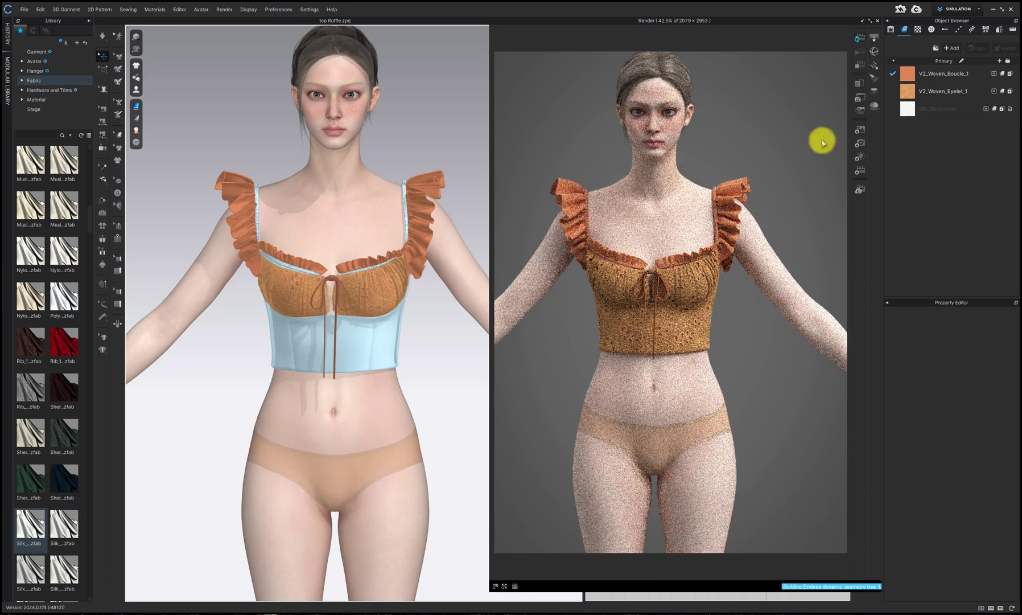
Set the V2_Woven_Boucle_1 fabric color to a light brown, RGB 199, 140, 88, and close the render window.
left_click(910, 73)
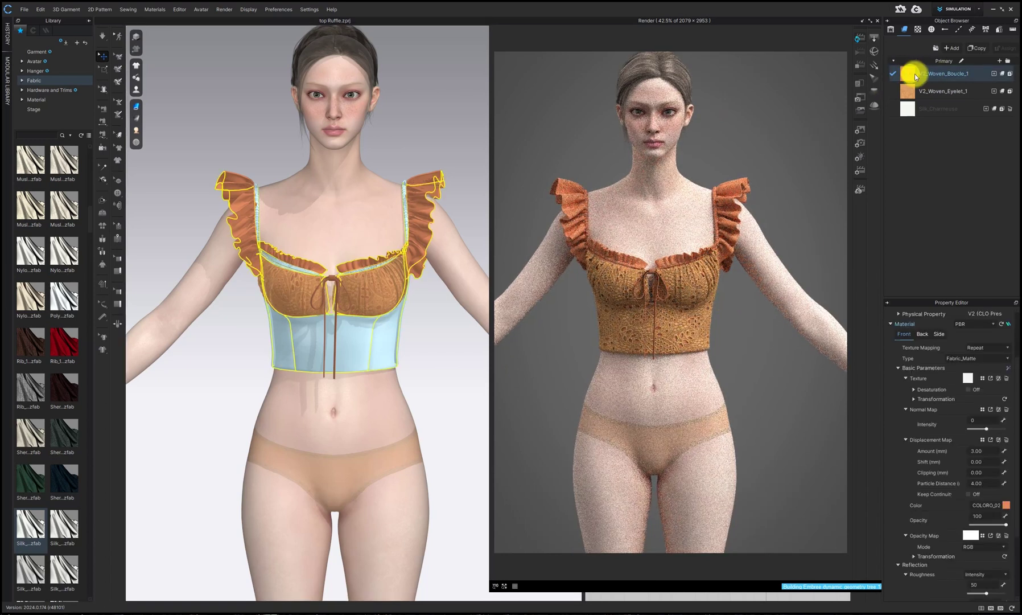
left_click(1005, 505)
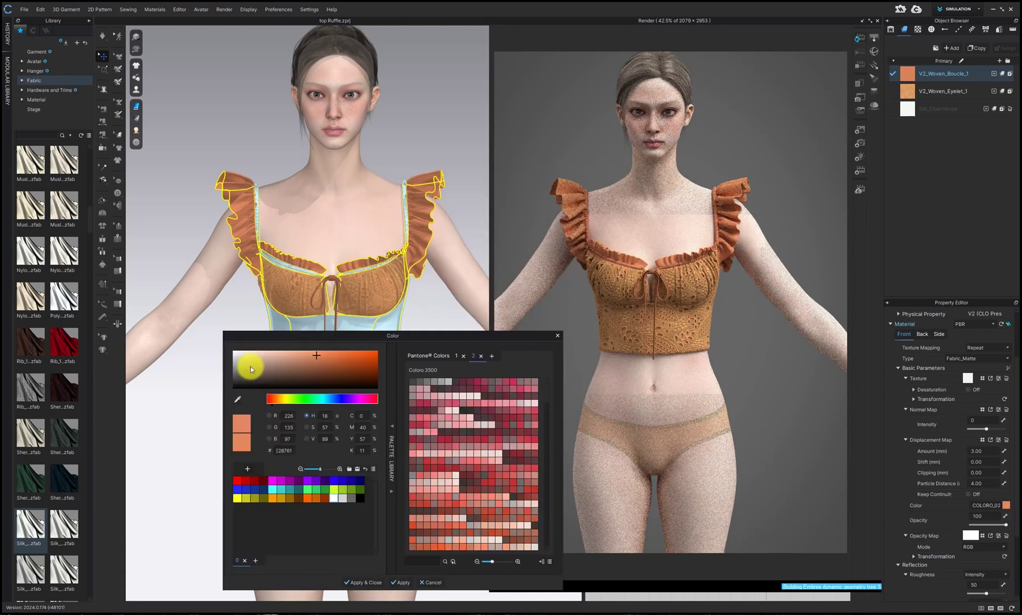
left_click(316, 356)
mouse_move(316, 356)
left_mouse_down()
mouse_move(325, 346)
mouse_move(297, 353)
left_mouse_up()
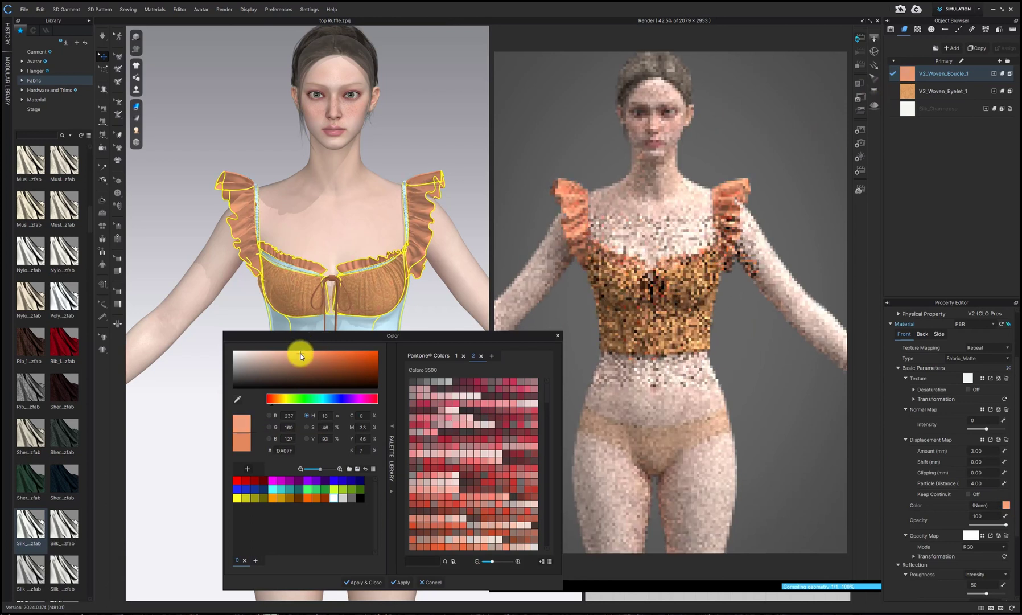
left_click(236, 398)
left_click(613, 282)
left_click(235, 397)
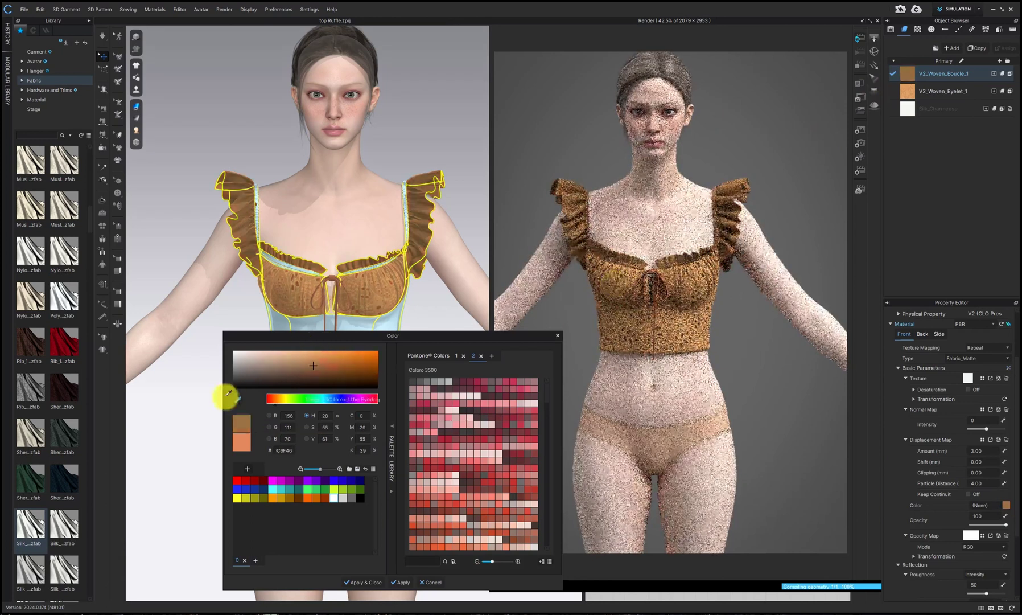
left_click(313, 360)
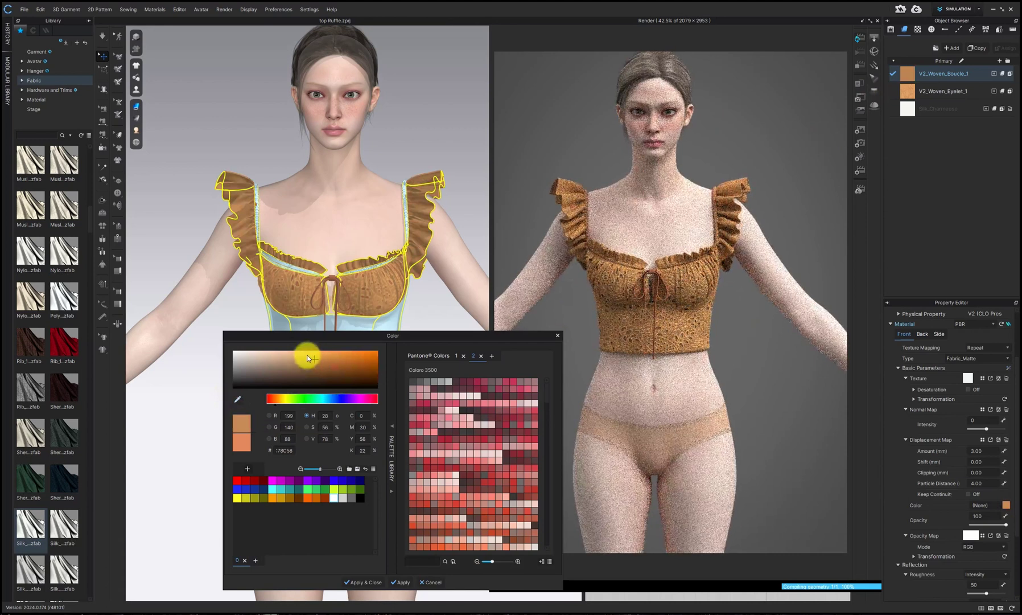
left_click(399, 583)
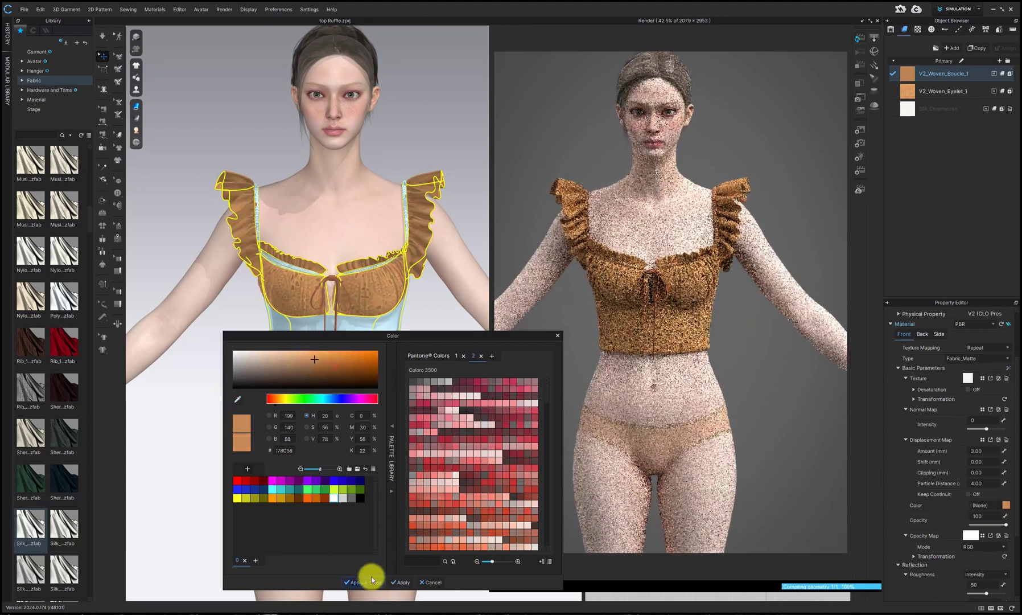
left_click(371, 580)
left_click(877, 20)
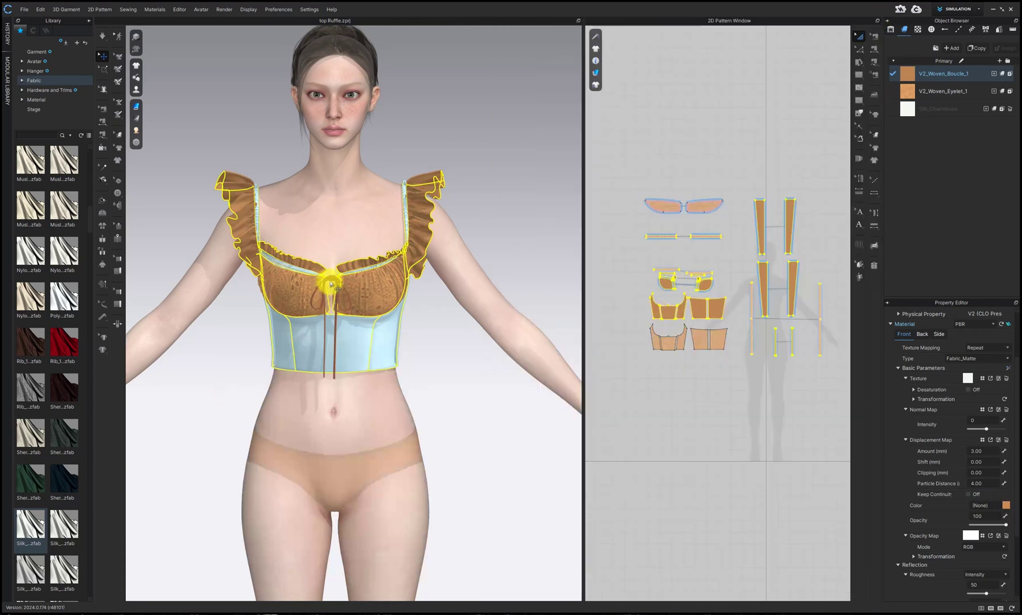
Recolor the front bow to match the light brown ruffle by sampling its color from the garment.
left_click(330, 285)
left_click(1011, 460)
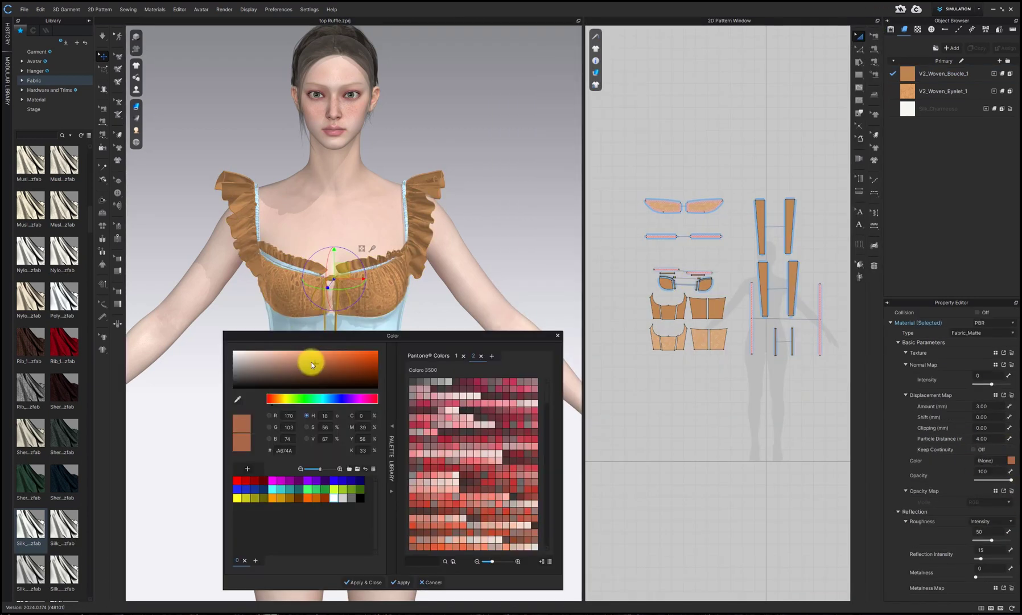
left_click_drag(308, 359, 487, 260)
left_click(236, 397)
left_click(319, 268)
left_click(525, 226)
left_click(424, 312)
left_click(536, 495)
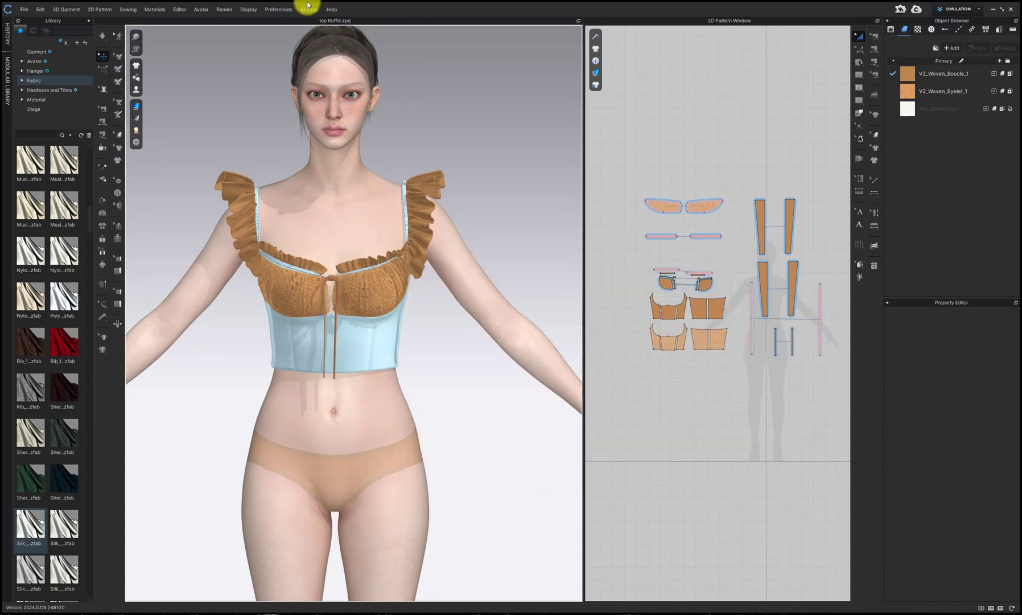
Render the top and set the V2_Woven_Boucle_1 fabric to the COLORO palette color with RGB 214, 153, 123.
left_click(224, 9)
left_click(239, 25)
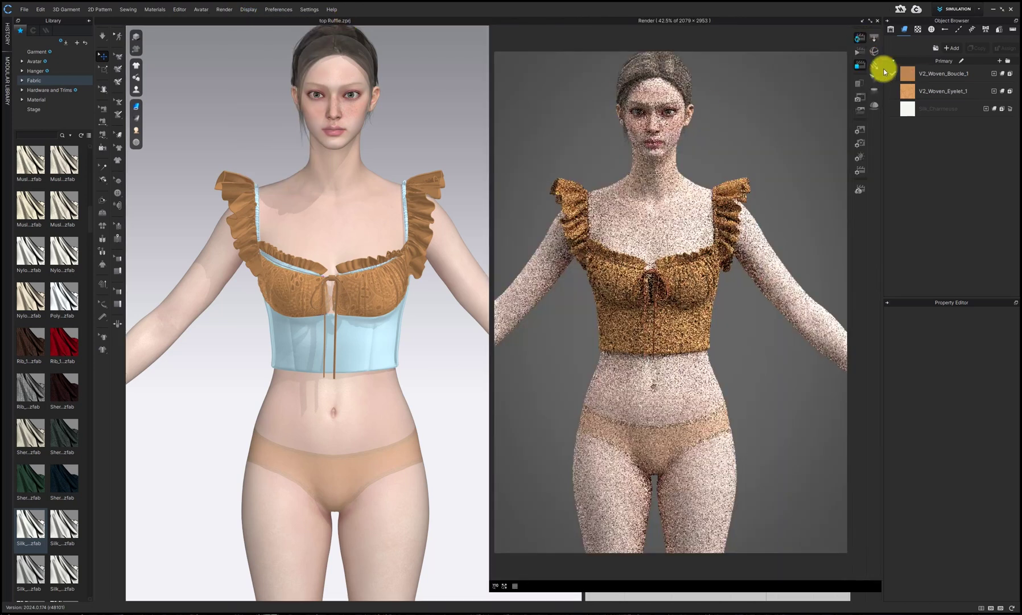
left_click(737, 426)
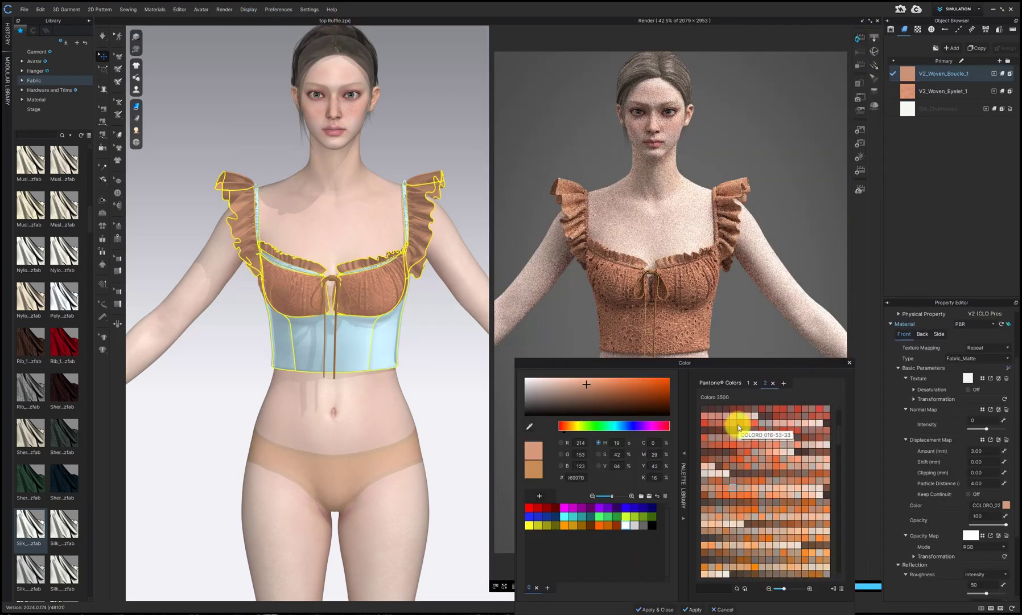
left_click(658, 608)
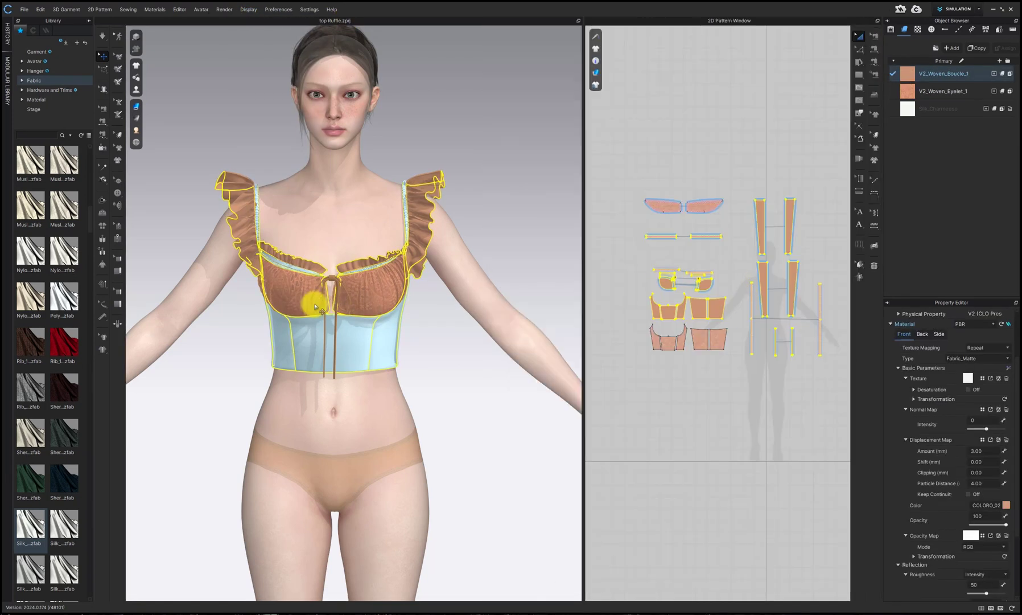
Change the front bow's color to a matching salmon shade from the COLORO palette.
left_click(330, 278)
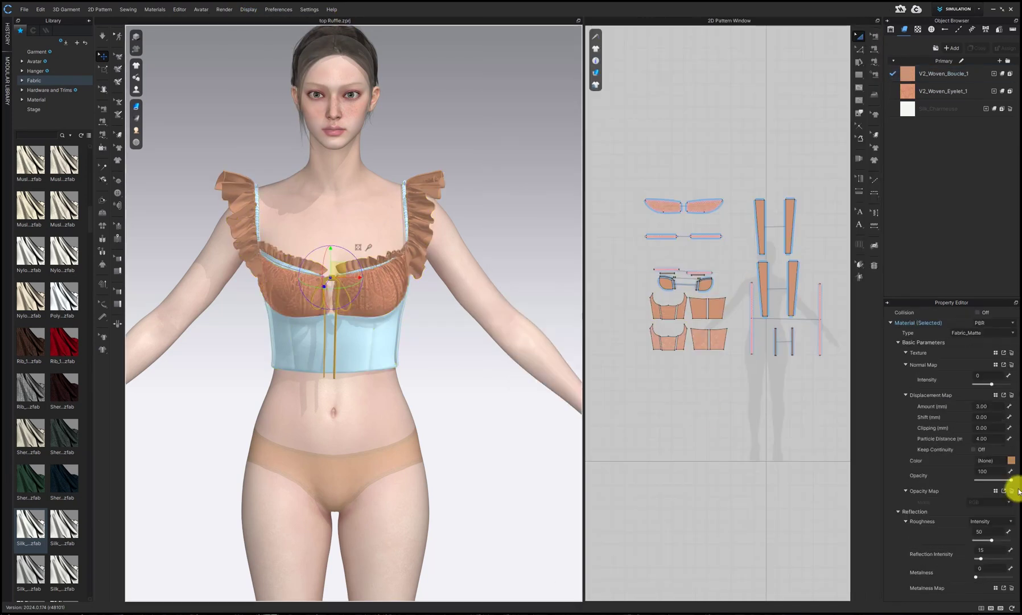
left_click(1011, 460)
scroll(747, 531, "down", 4)
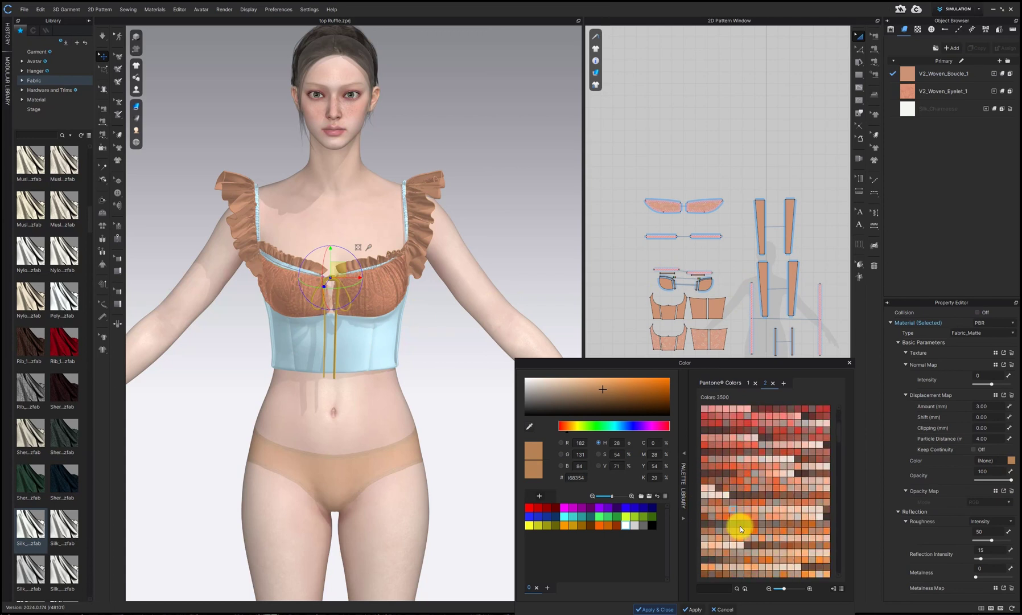
left_click(733, 458)
left_click(654, 609)
Render the dressed avatar to check the new fabric and bow colors, and close the render window.
left_click(224, 9)
left_click(242, 26)
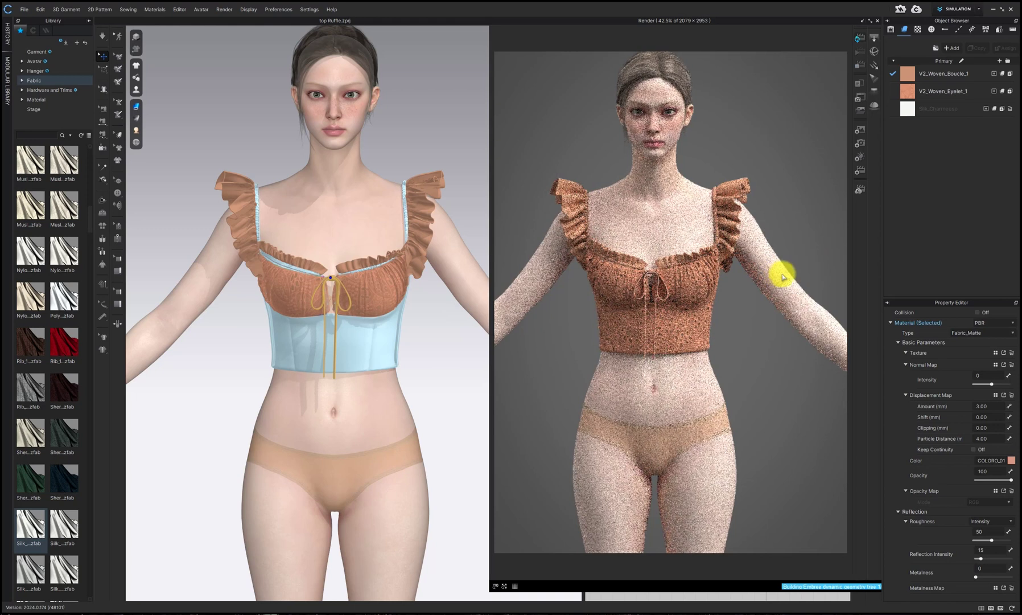
left_click(870, 29)
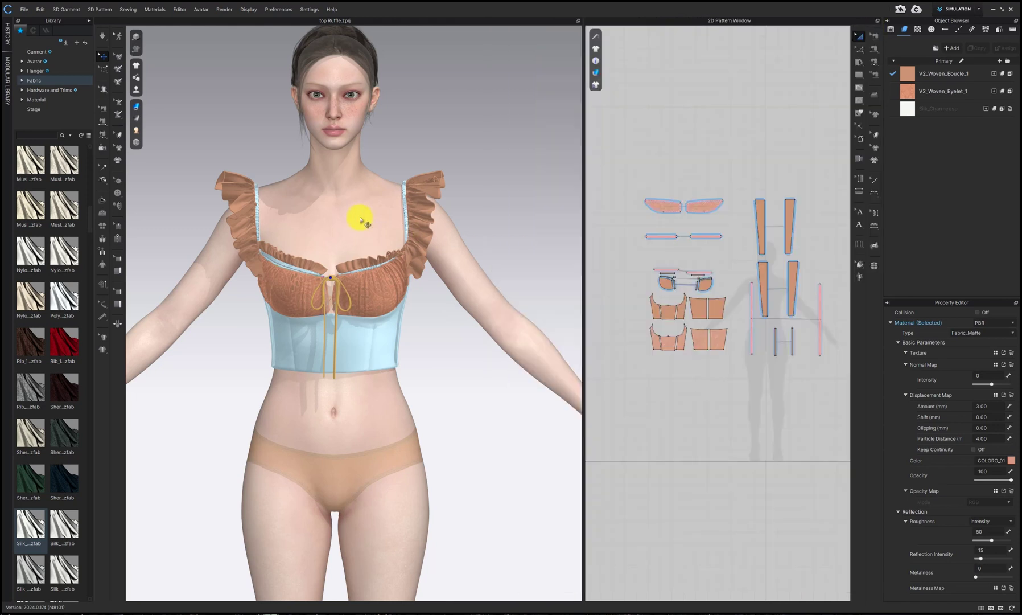
Hide the avatar and render the top on its own, closing the render window after the check.
right_click(358, 217)
left_click(136, 89)
left_click(169, 106)
left_click(285, 9)
mouse_move(224, 9)
left_click(269, 20)
left_click(222, 10)
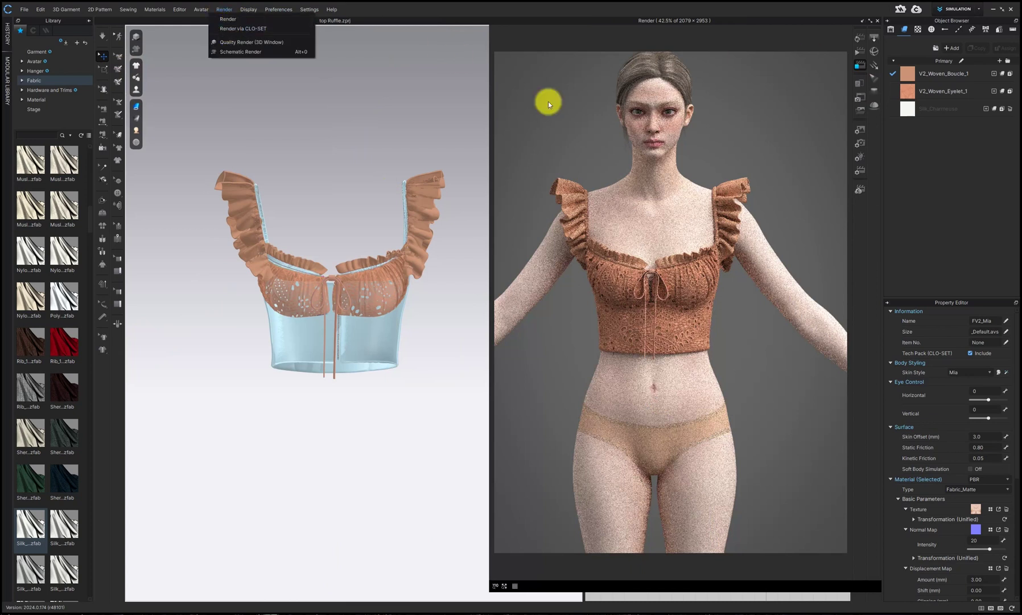
left_click(858, 39)
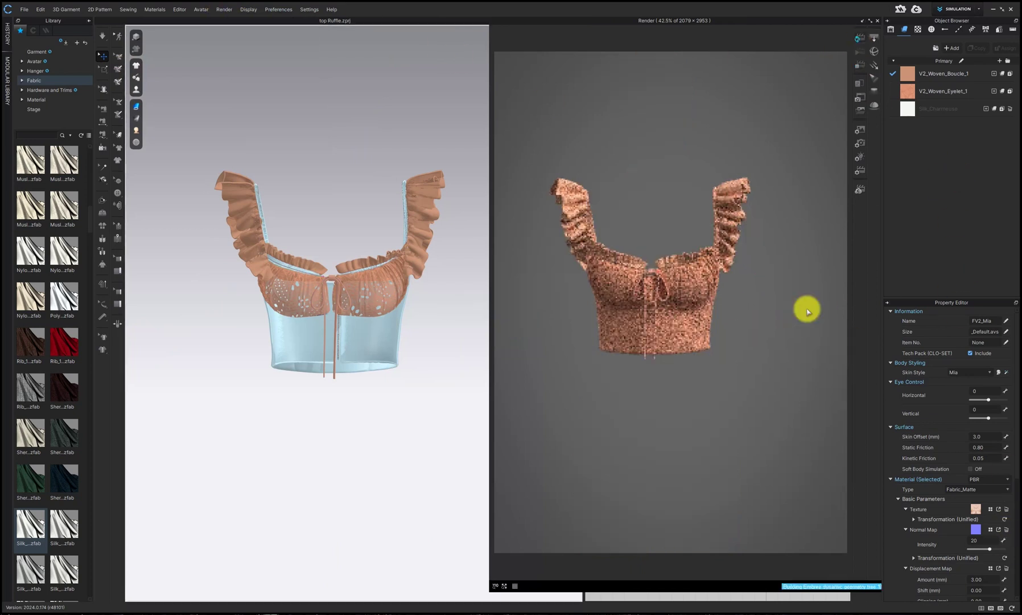
left_click(878, 21)
Show the avatar again and turn on Quality Render in the 3D window.
middle_click_drag(465, 213, 503, 215)
mouse_move(136, 90)
left_click(163, 104)
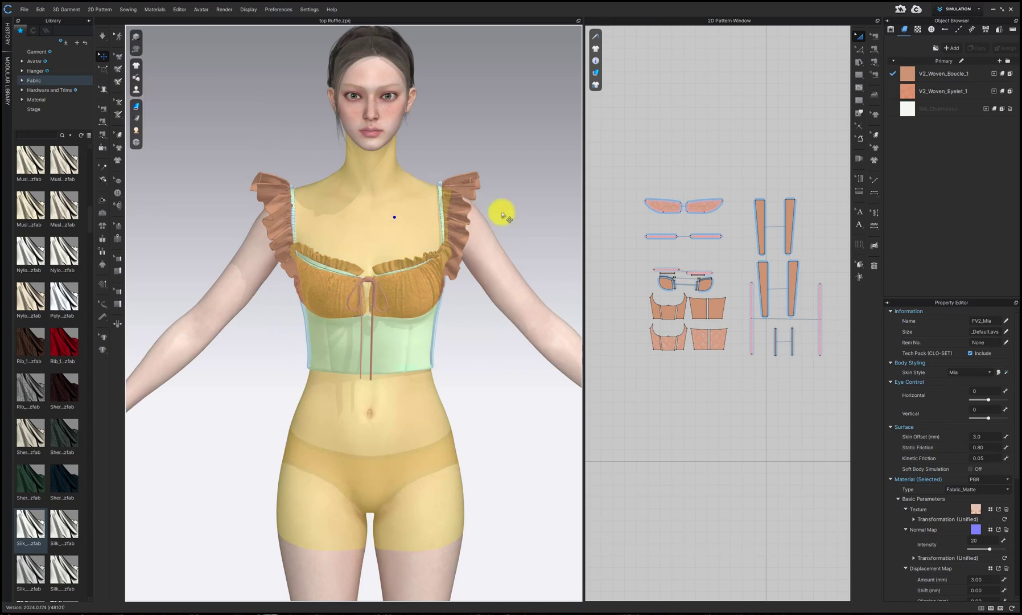
left_click(235, 39)
scroll(421, 291, "up", 5)
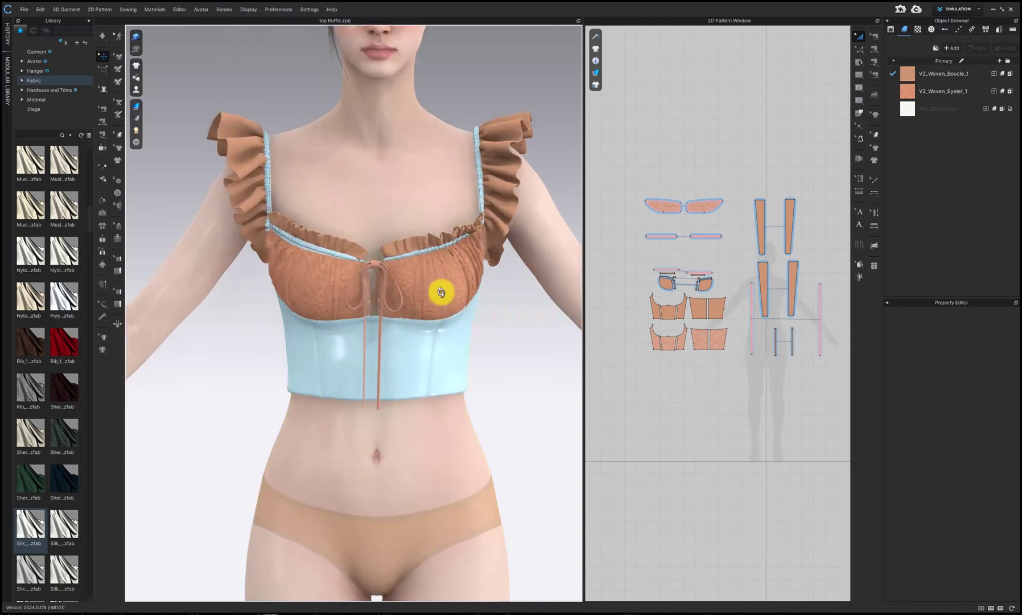
Adjust the additional rendering thickness of the neckline ruffle strips and the four shoulder ruffle patterns.
left_click(679, 236)
scroll(994, 562, "down", 1)
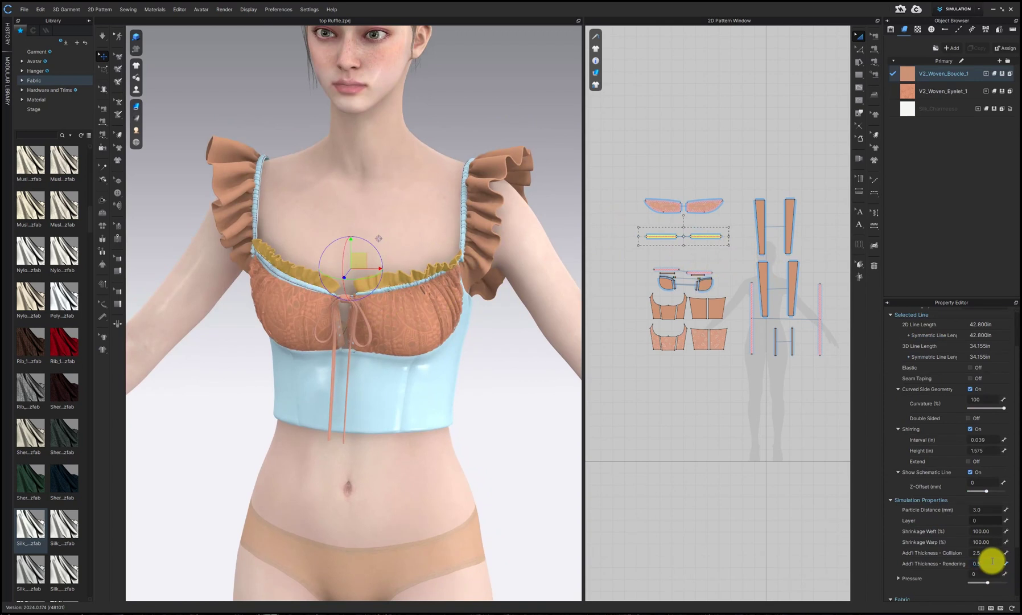
left_click_drag(718, 194, 806, 322)
left_click(994, 533)
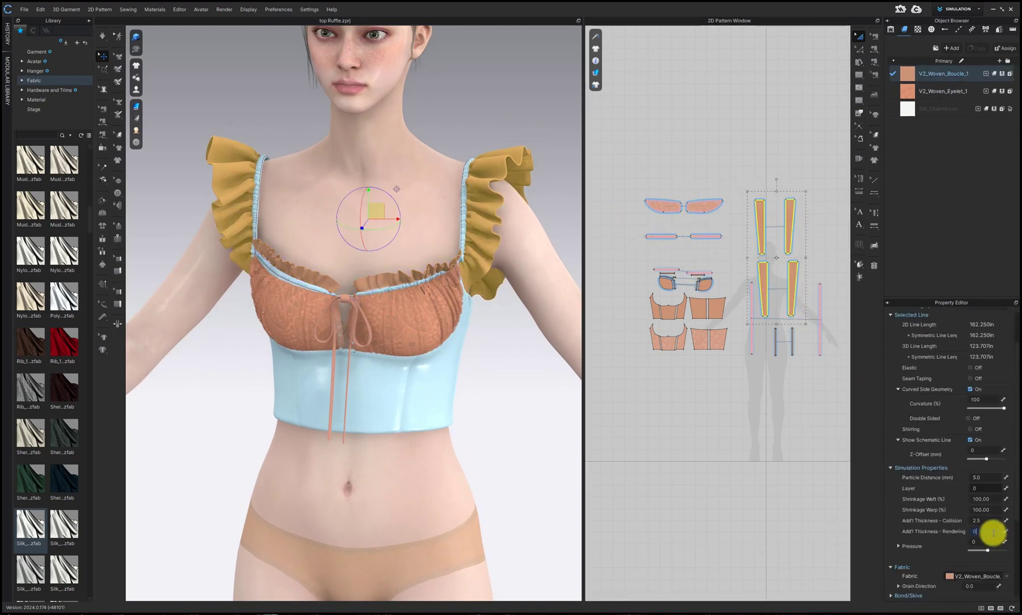
left_click(520, 105)
scroll(433, 137, "up", 5)
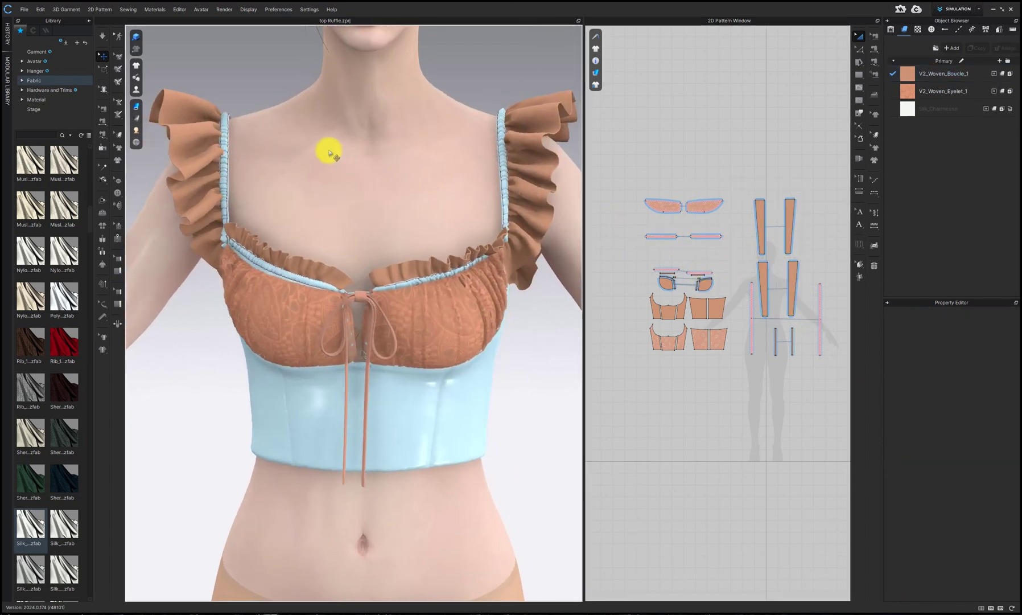
Add ISO_505_Three_Thread_Overedge segment topstitching along the long edges of the two neckline ruffle strips.
left_click(874, 192)
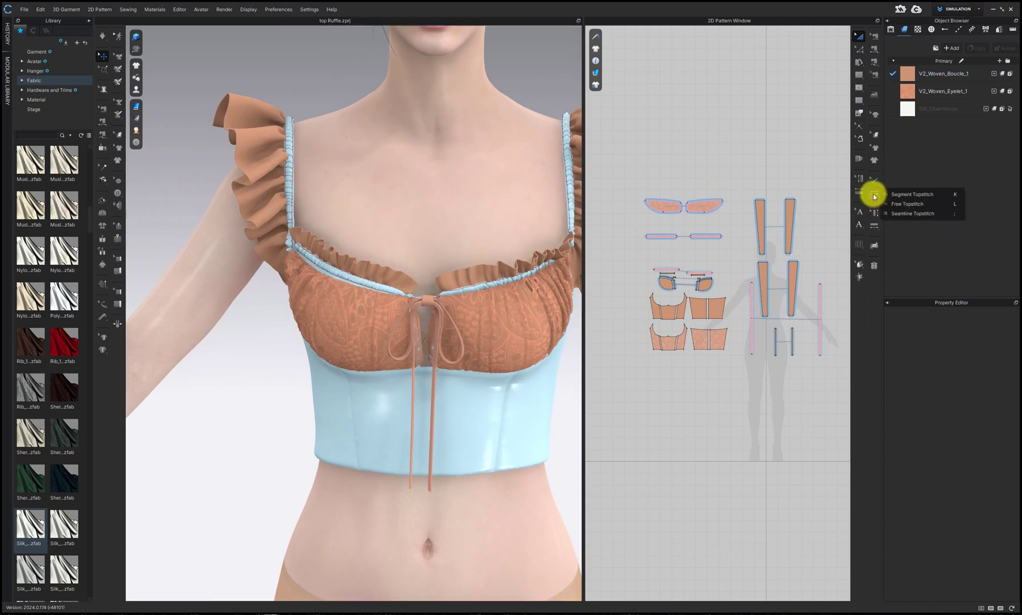
left_click(930, 200)
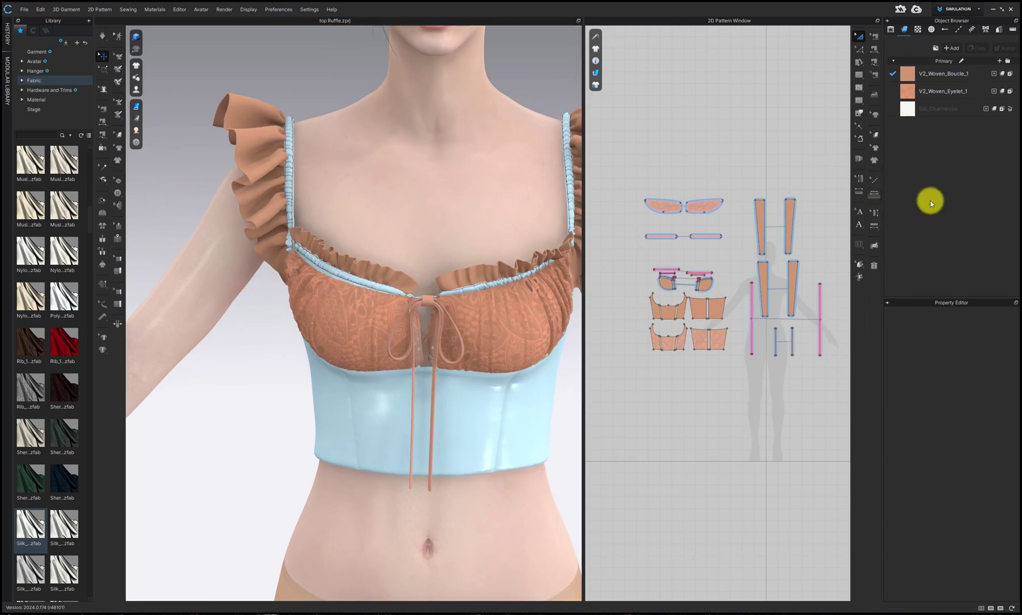
scroll(803, 281, "up", 5)
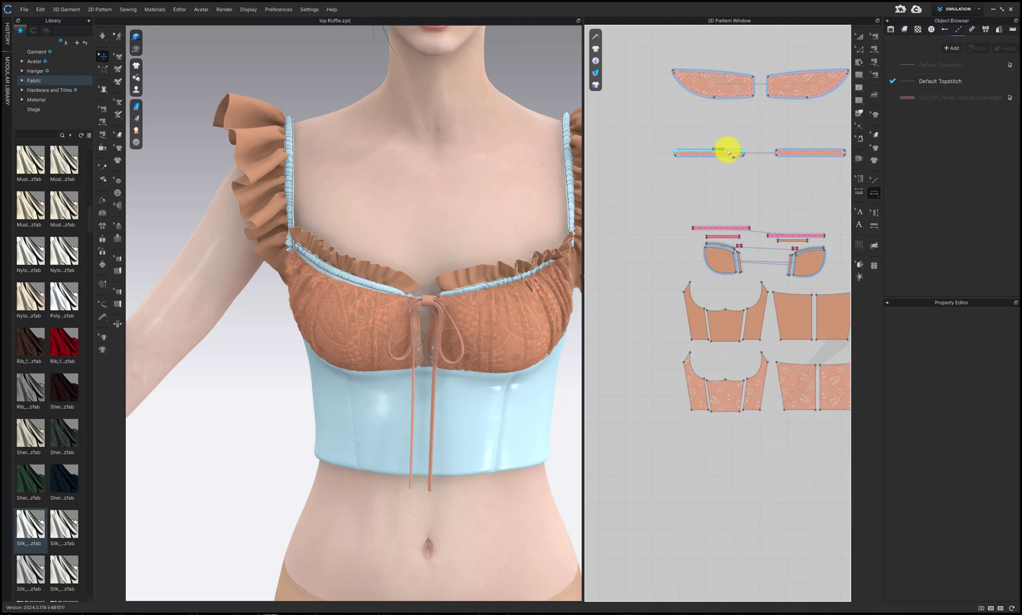
left_click(802, 152)
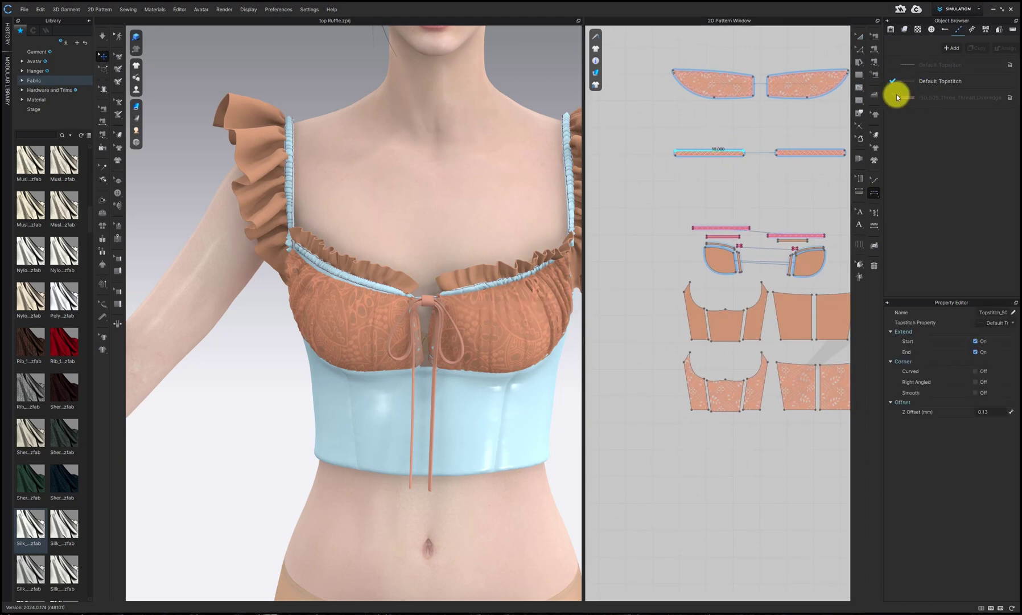
left_click(939, 98)
left_click(735, 153)
scroll(694, 209, "down", 5)
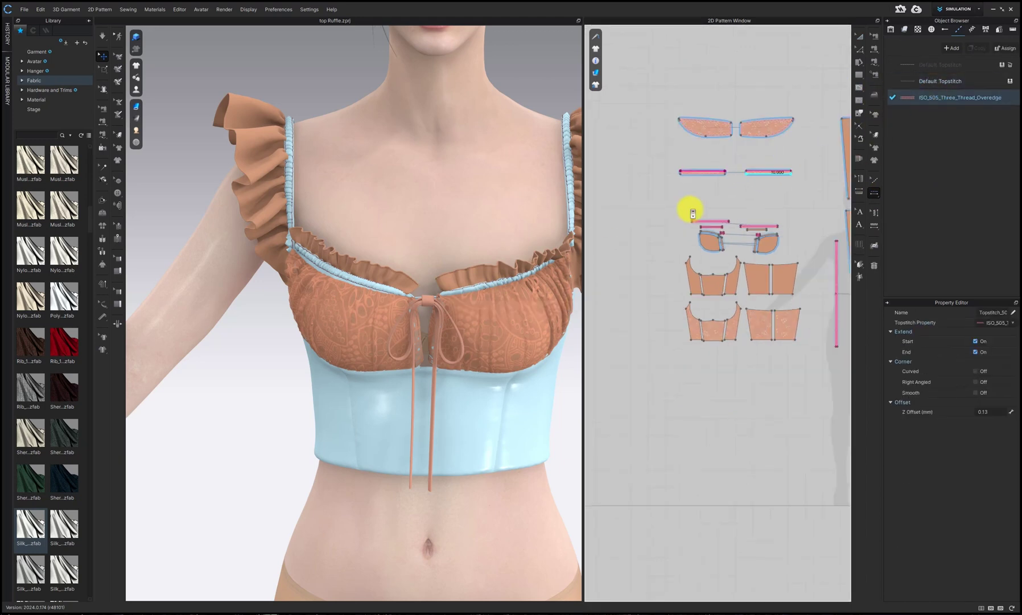
Apply the same overedge topstitch to the outer long edges of the four shoulder ruffle patterns.
middle_click_drag(749, 215, 659, 215)
scroll(667, 196, "up", 5)
left_click(617, 173)
left_click(671, 170)
left_click(620, 261)
left_click(677, 259)
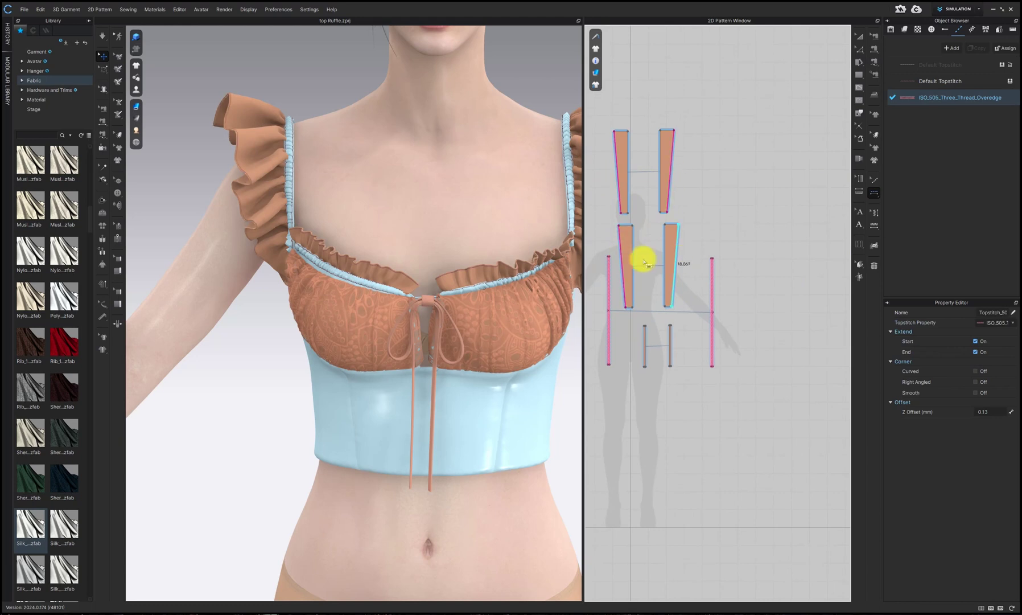
Hide the avatar and start a render of the top on its own in the render window.
scroll(487, 259, "down", 1)
middle_click_drag(486, 258, 545, 239)
mouse_move(545, 239)
right_mouse_down()
mouse_move(506, 247)
mouse_move(481, 230)
mouse_move(537, 226)
right_mouse_up()
scroll(507, 247, "down", 2)
left_click(860, 36)
scroll(443, 235, "down", 2)
left_click(136, 55)
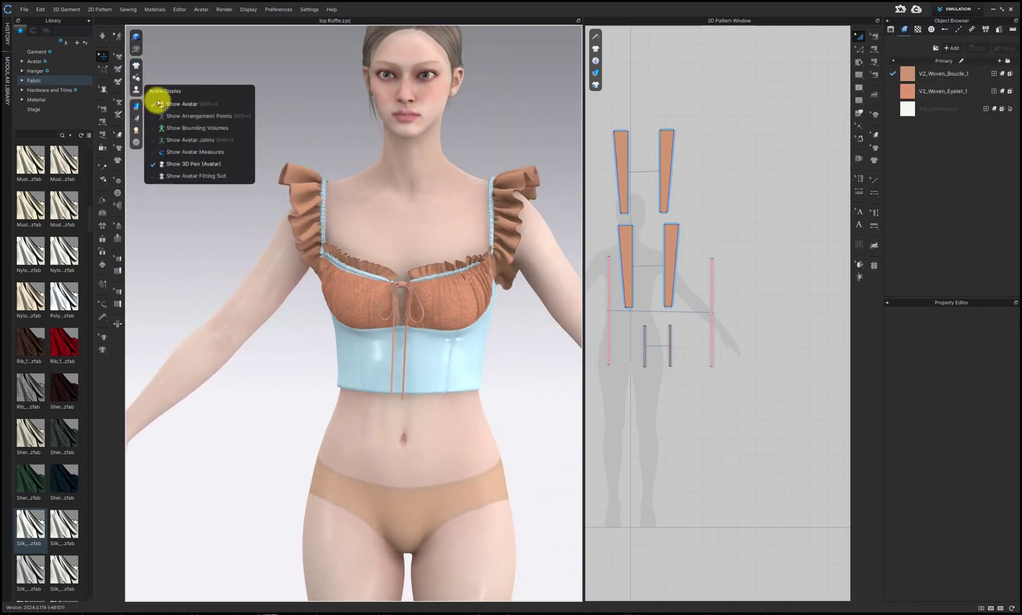
left_click(165, 98)
left_click(225, 9)
left_click(228, 27)
left_click(860, 37)
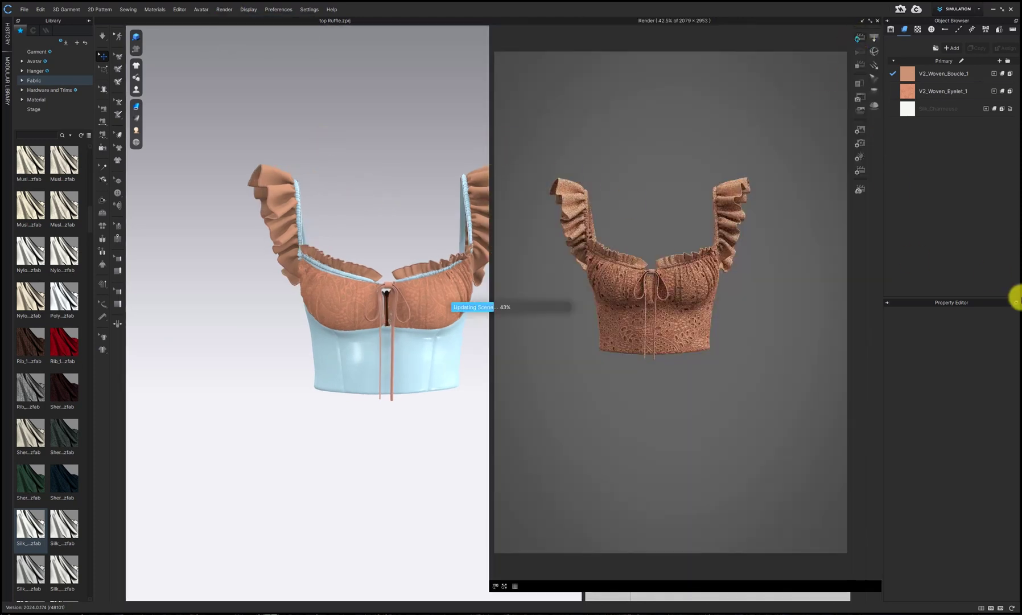
Set the render background color to light grey, RGB 229, 229, 229, in the image properties.
left_click(865, 133)
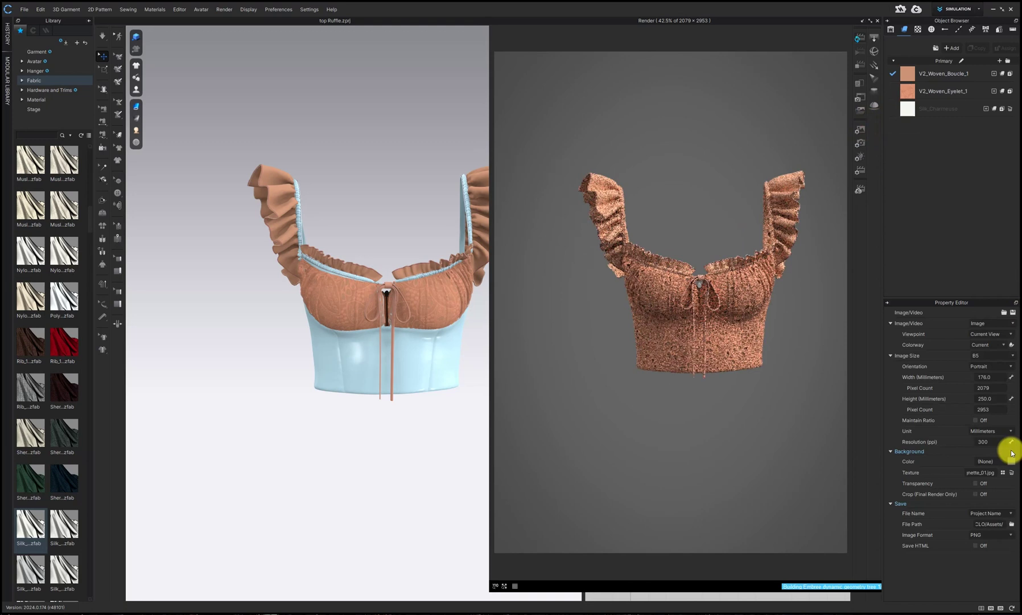
left_click(1011, 461)
left_click(527, 380)
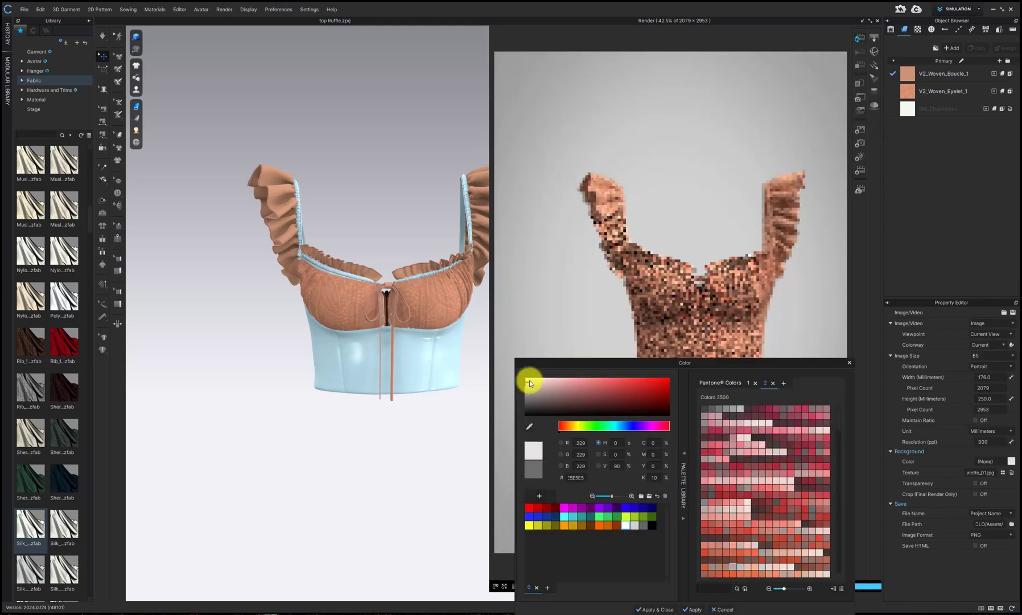
left_click(658, 608)
Examine the rendered top from the front, sides and back, checking the ruffles, eyelet fabric and zipper.
middle_click_drag(409, 336, 346, 345)
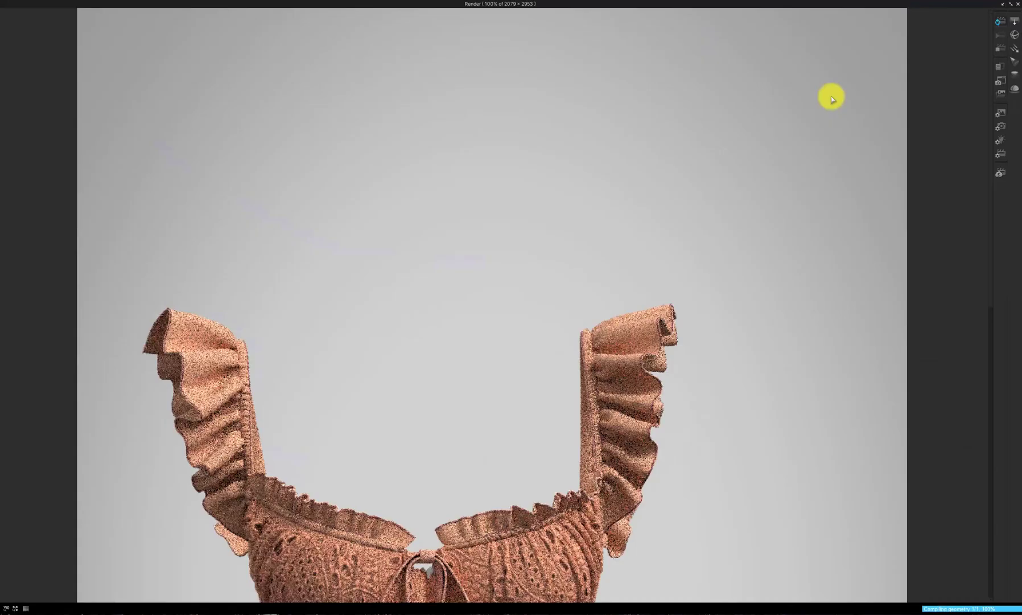
middle_click_drag(543, 379, 581, 284)
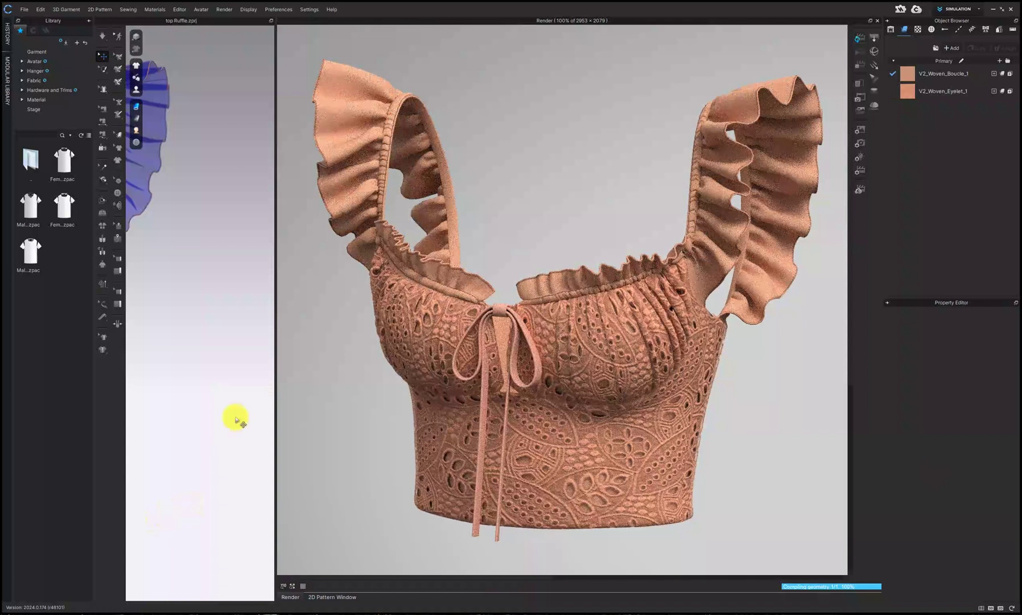
right_click_drag(236, 418, 201, 418)
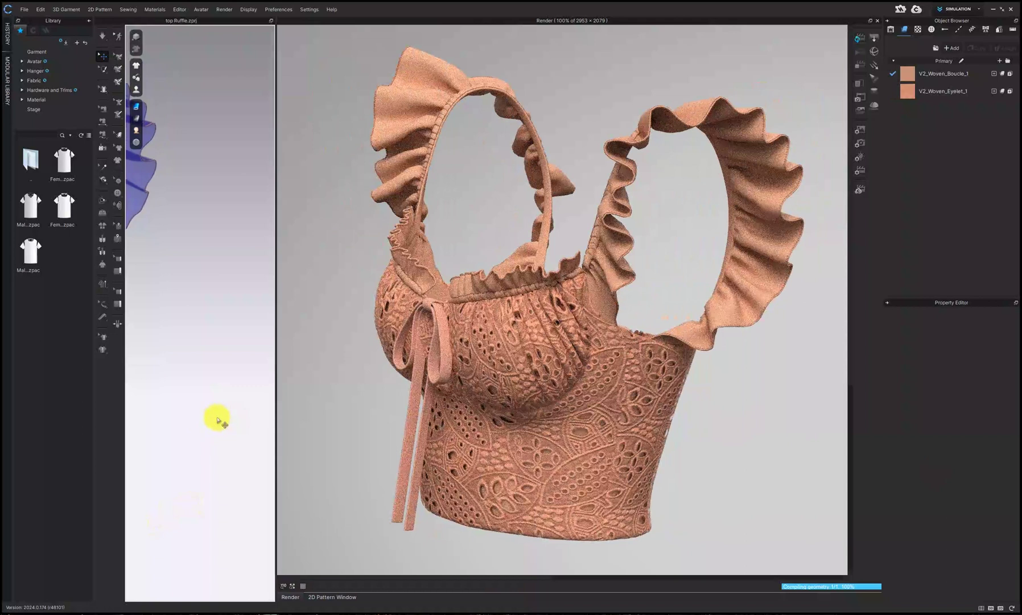
right_click_drag(218, 420, 165, 417)
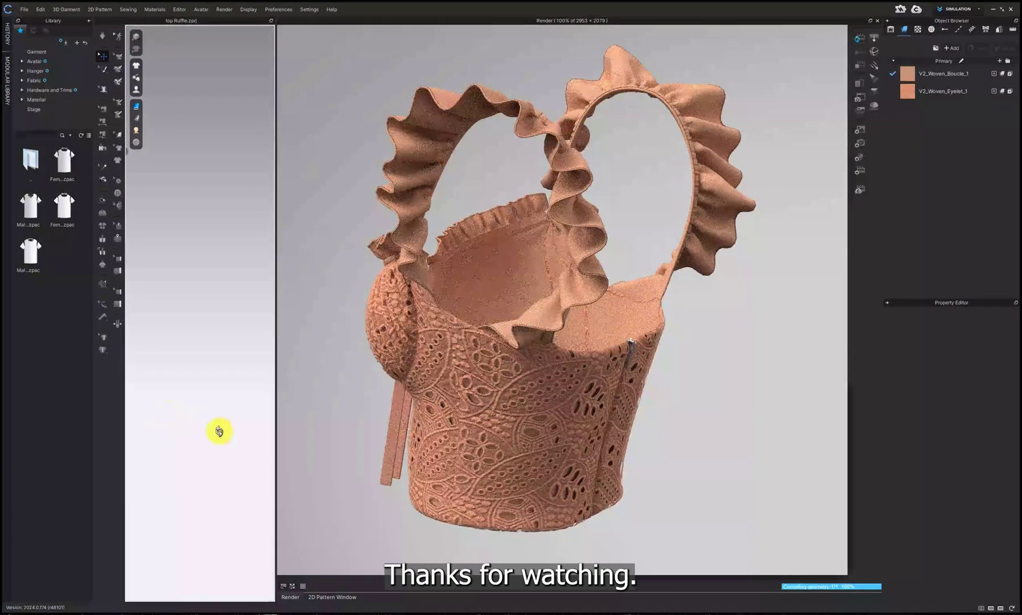
right_click_drag(219, 427, 180, 427)
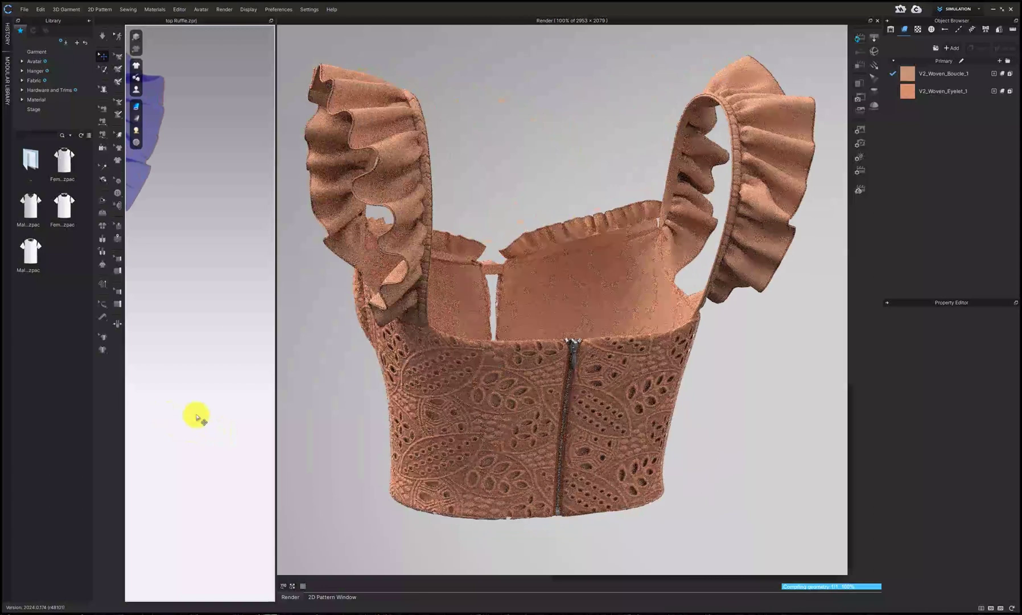
right_click_drag(209, 420, 176, 420)
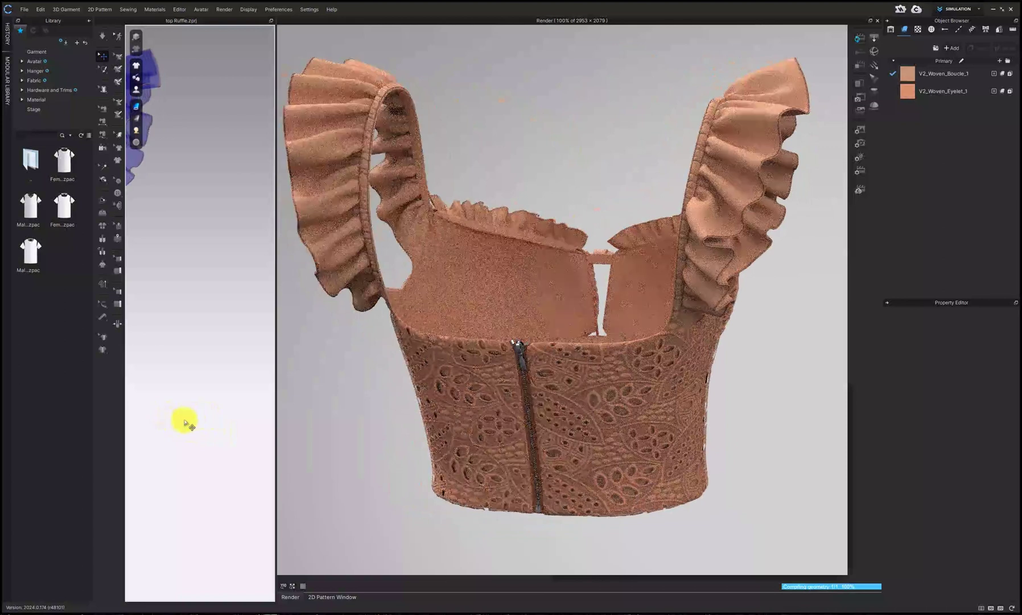
mouse_move(193, 421)
right_mouse_down()
mouse_move(57, 415)
mouse_move(173, 453)
right_mouse_up()
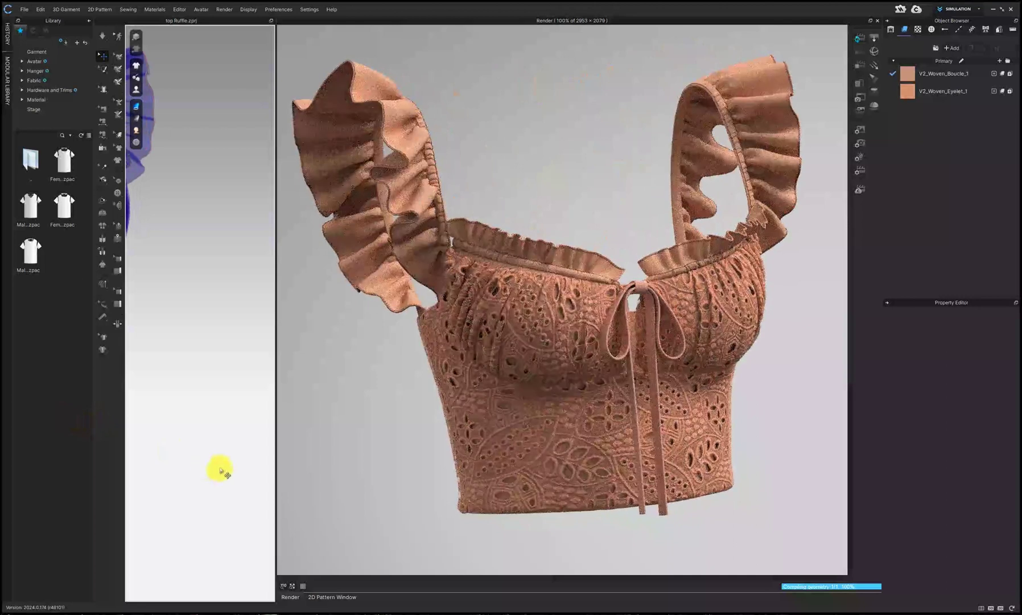
right_click_drag(221, 470, 199, 468)
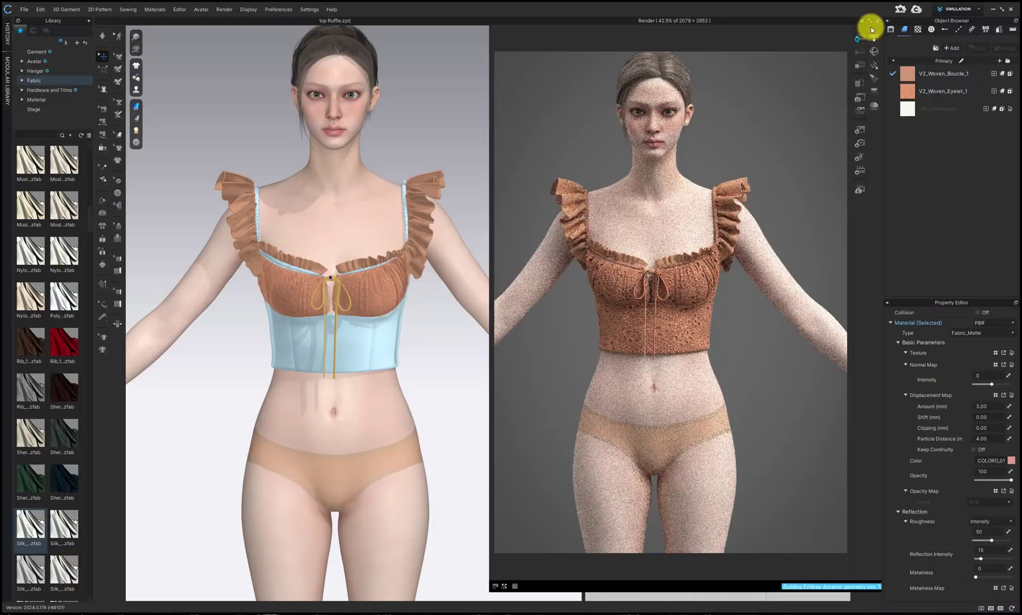
Hide the avatar, render the top without it, and close the render window after the check.
left_click(870, 26)
right_click(358, 215)
left_click(136, 106)
left_click(168, 104)
left_click(279, 10)
left_click(228, 18)
left_click(223, 9)
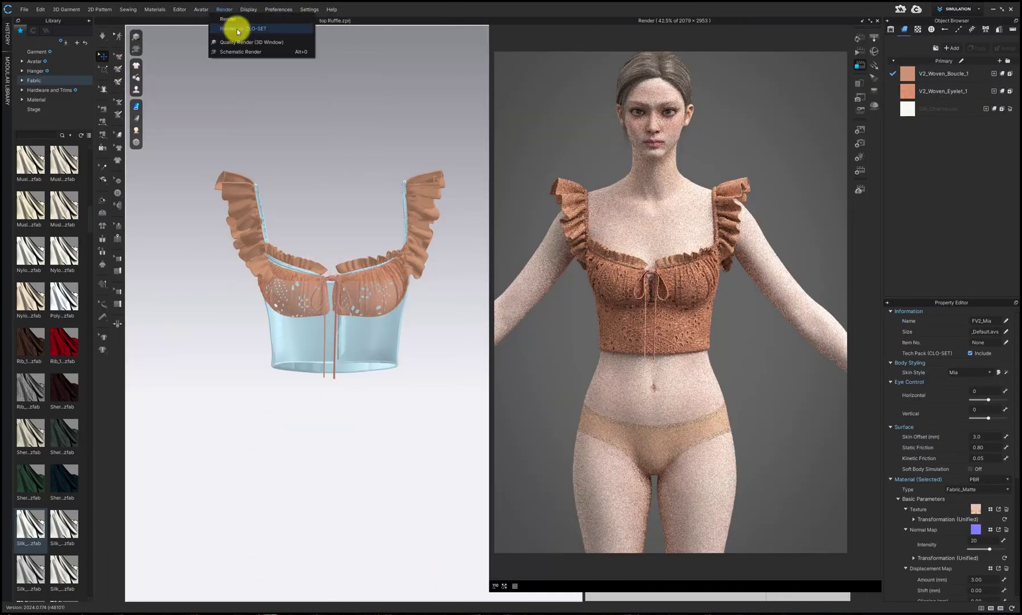
left_click(857, 40)
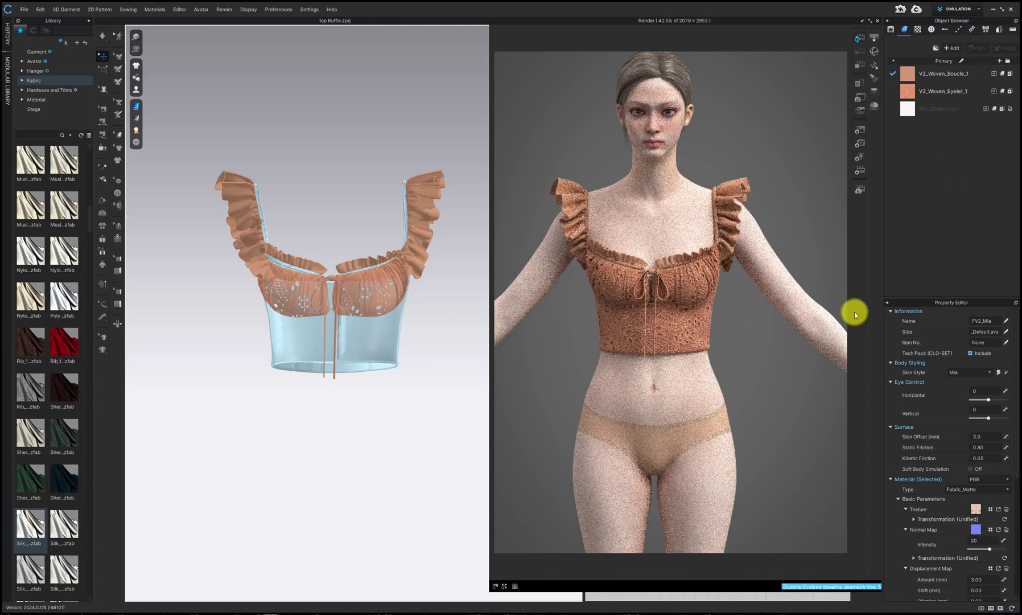
left_click(878, 22)
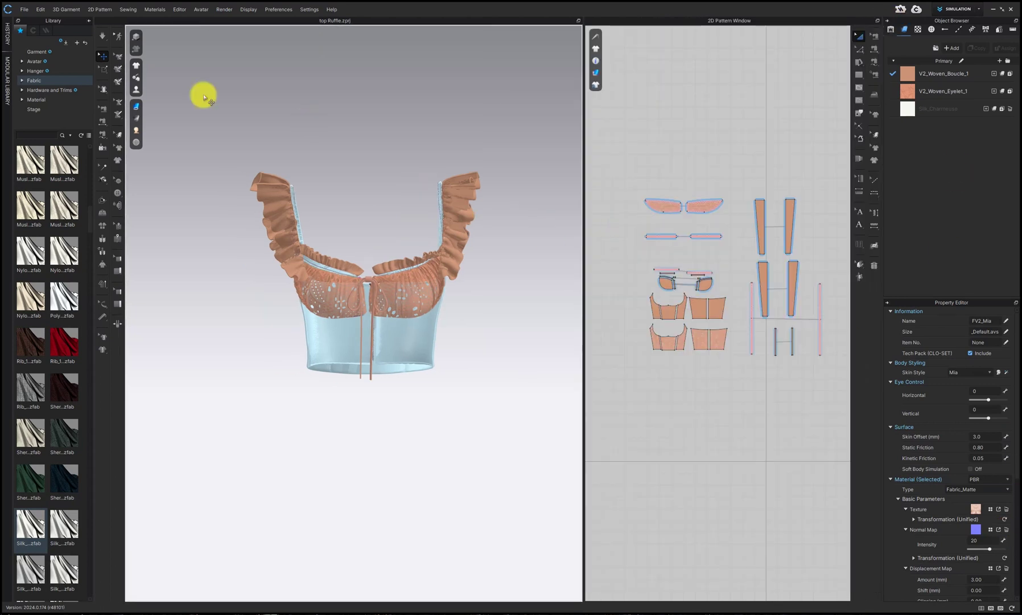
Show the avatar again and enable Quality Render in the 3D window.
mouse_move(136, 90)
left_click(173, 105)
left_click(225, 10)
left_click(232, 41)
scroll(484, 317, "up", 3)
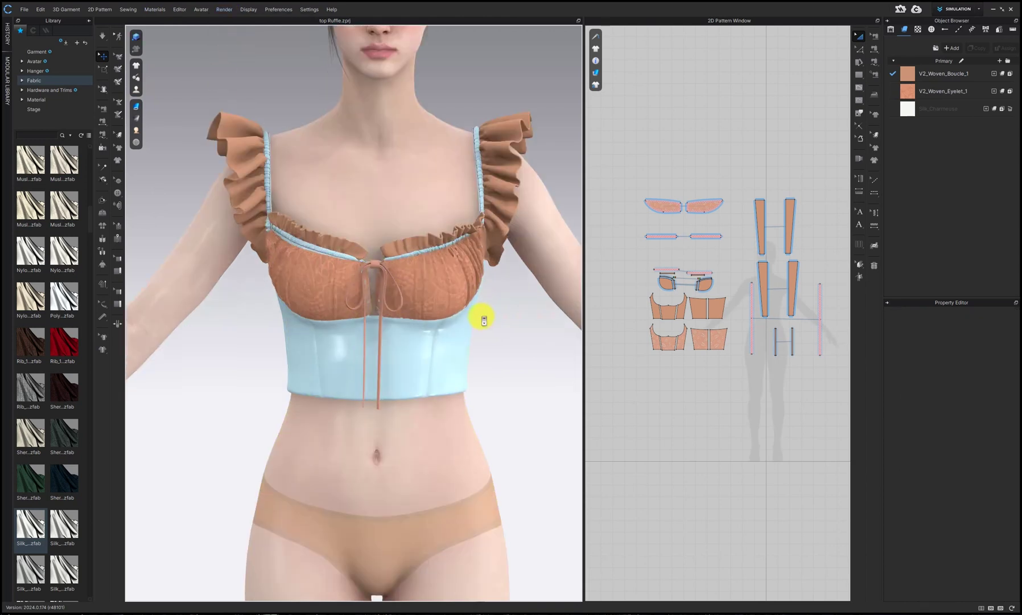
Adjust the additional rendering thickness of the neckline ruffle strips and the four shoulder ruffle patterns.
left_click(708, 237)
double_click(993, 563)
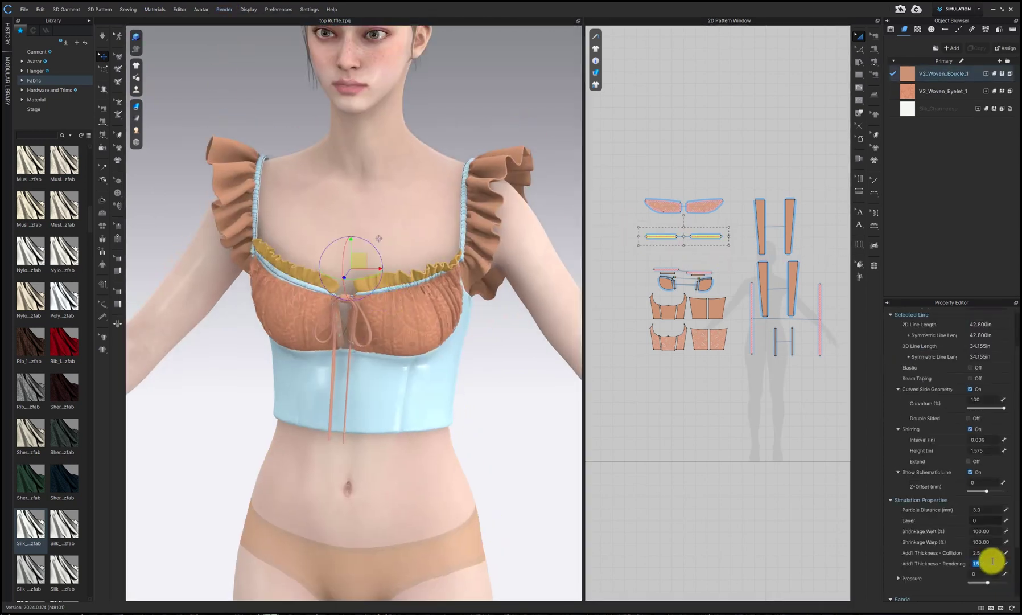
left_click_drag(685, 201, 816, 321)
double_click(993, 531)
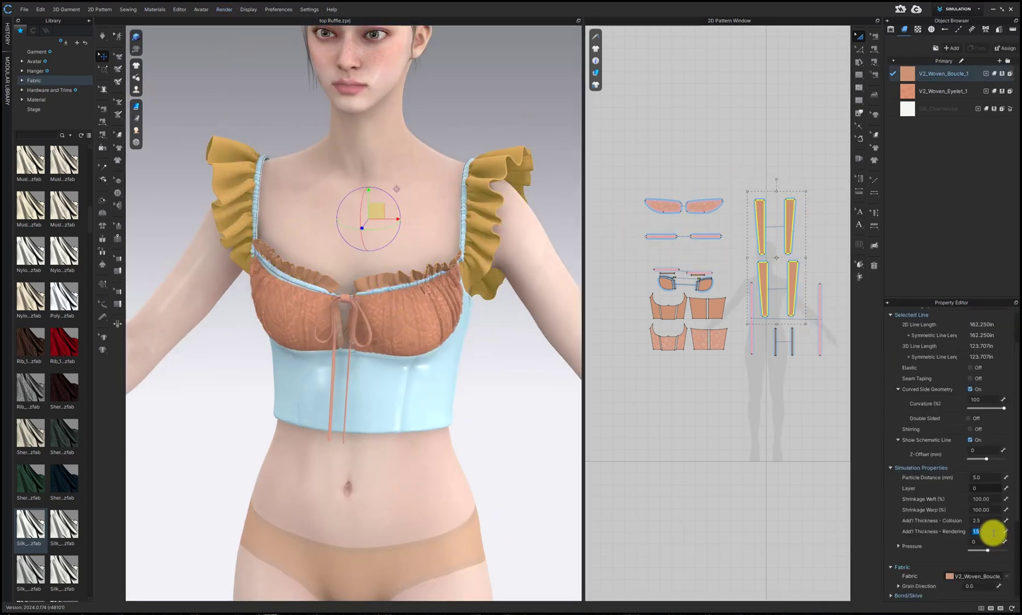
left_click(519, 105)
scroll(393, 137, "up", 3)
middle_click_drag(358, 154, 423, 162)
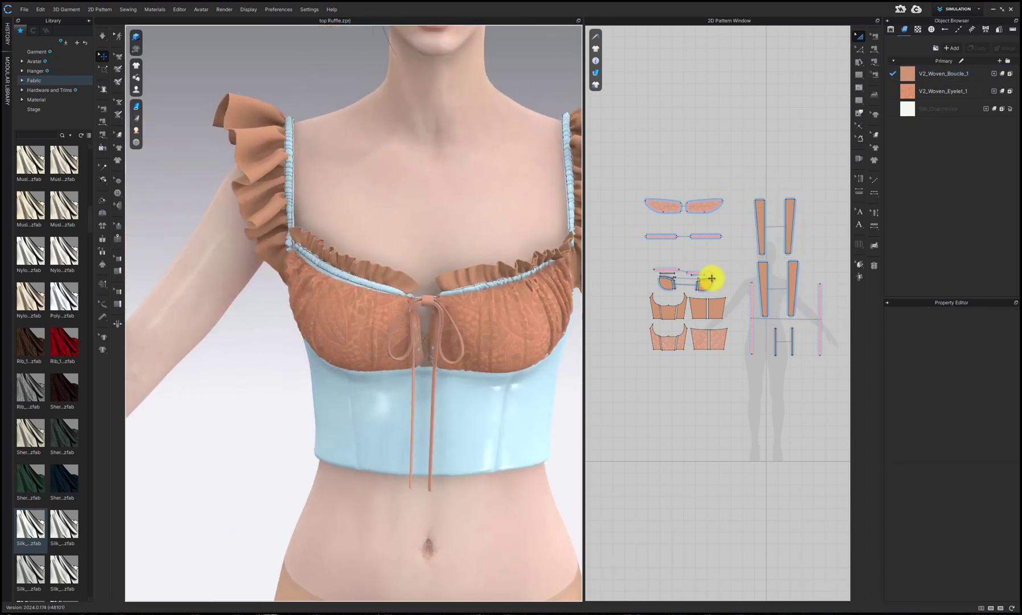
Topstitch the long edges of both neckline ruffle strips with segment topstitches in the ISO_505_Three_Thread_Overedge style.
left_click(875, 196)
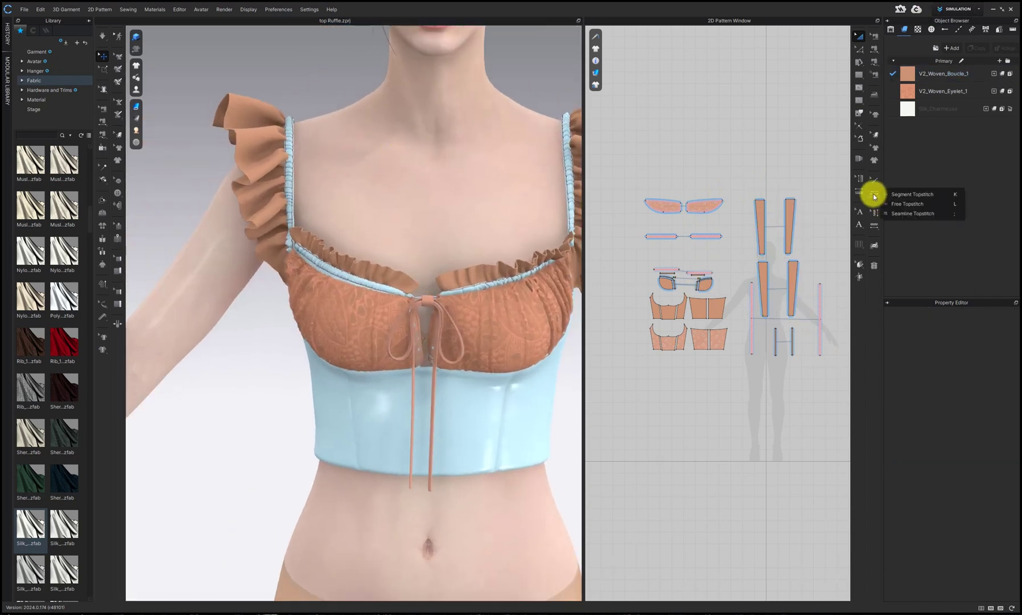
left_click(932, 200)
scroll(730, 152, "up", 3)
left_click(730, 152)
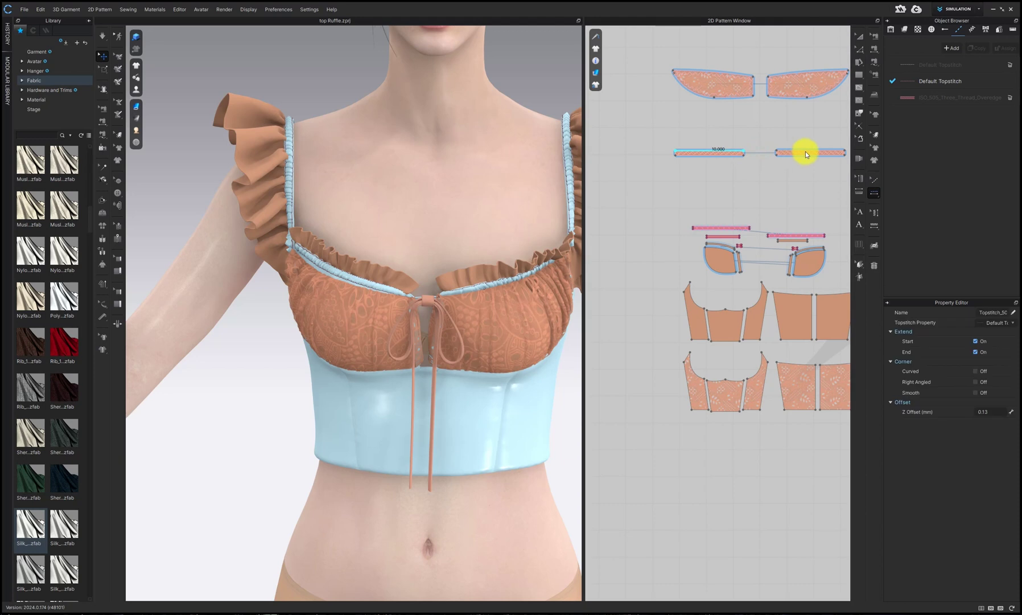
left_click(931, 97)
left_click(730, 152)
left_click(811, 150)
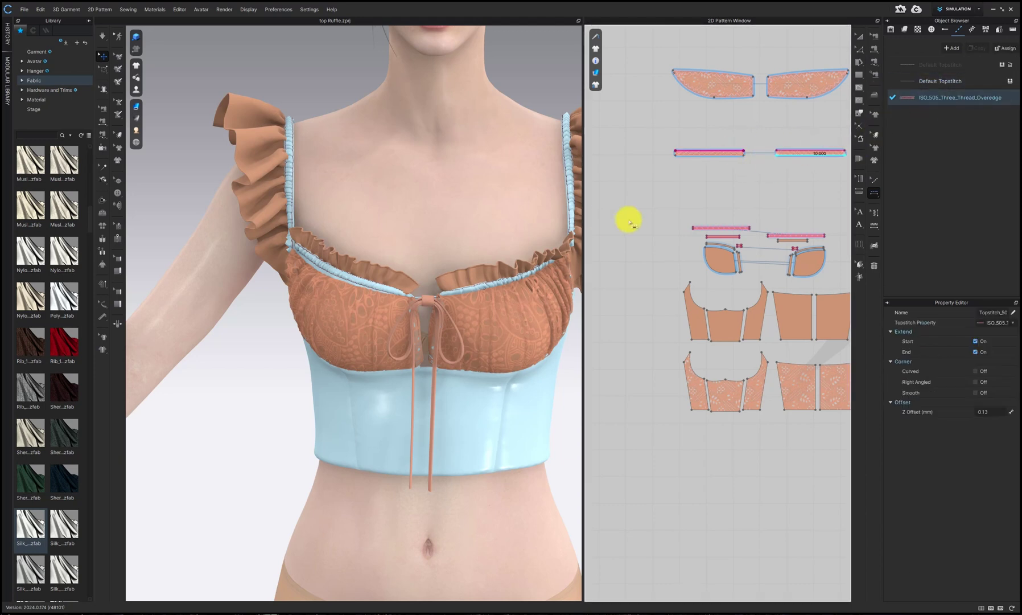